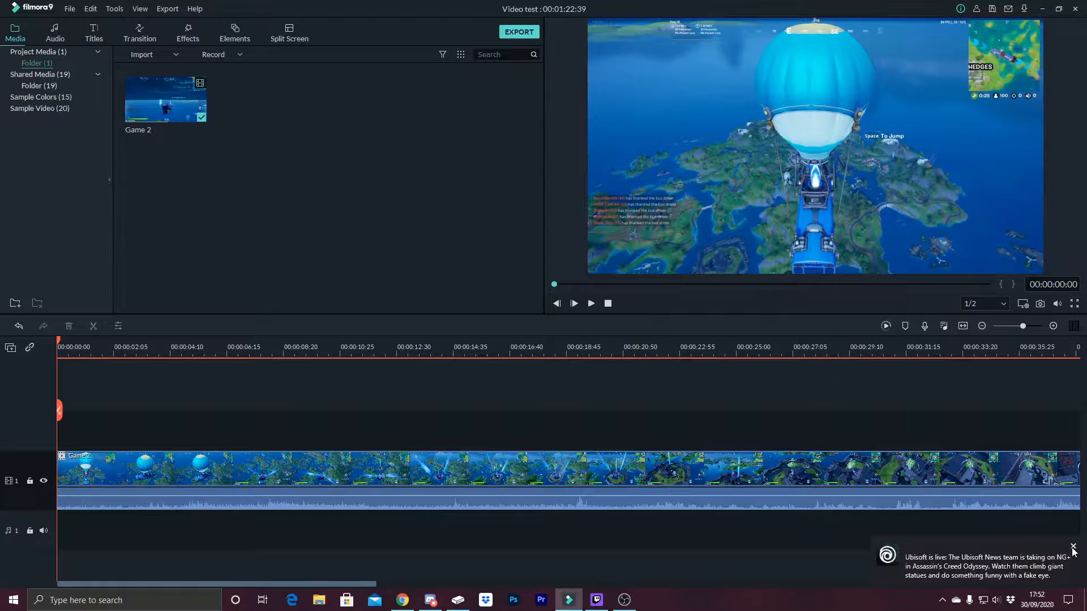
# Play the Game 2 clip from near its start, select it on the timeline, and pause at about 00:00:04:49.
pyautogui.click(1073, 547)
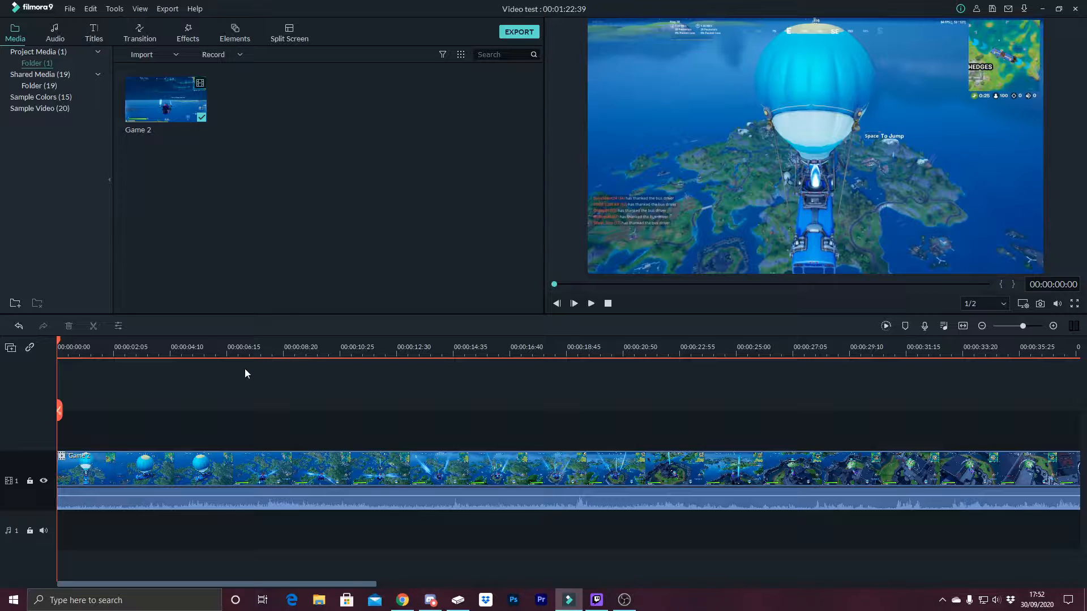
pyautogui.moveTo(60, 341); pyautogui.dragTo(63, 342)
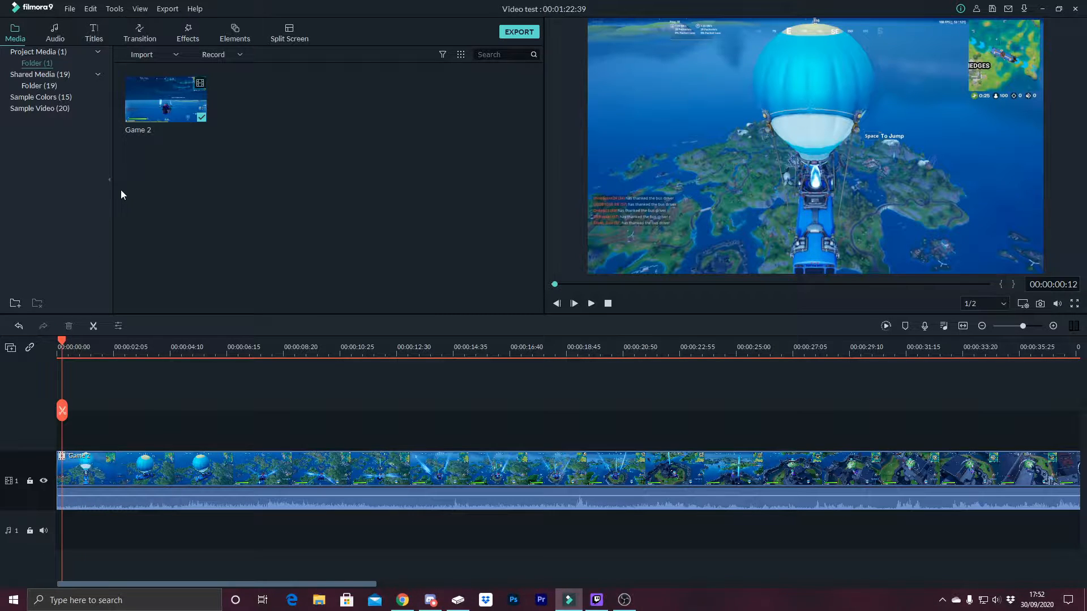
pyautogui.press('space')
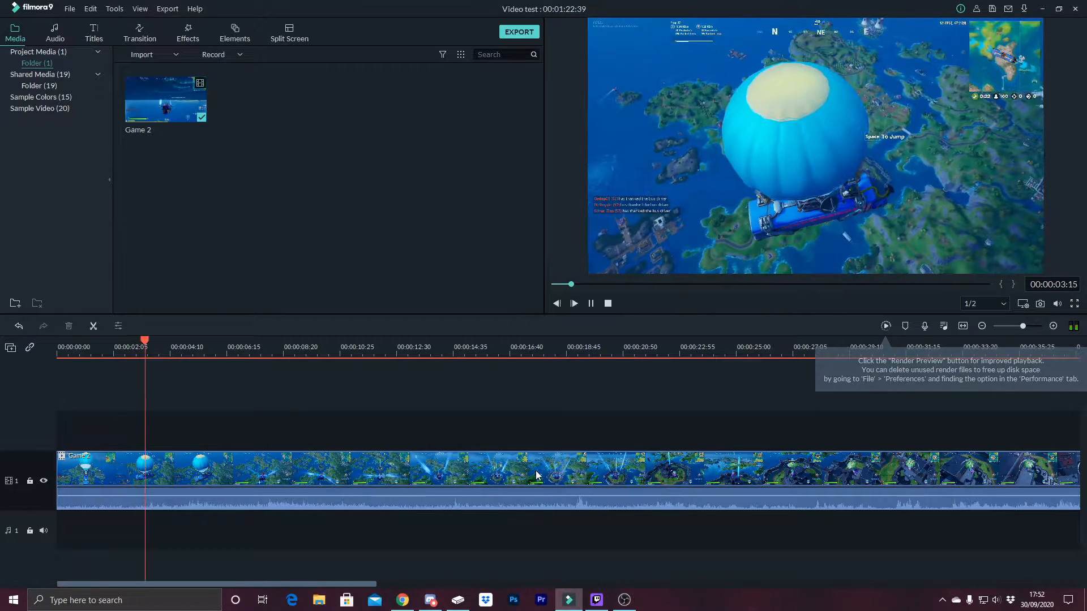
pyautogui.click(536, 465)
pyautogui.press('space')
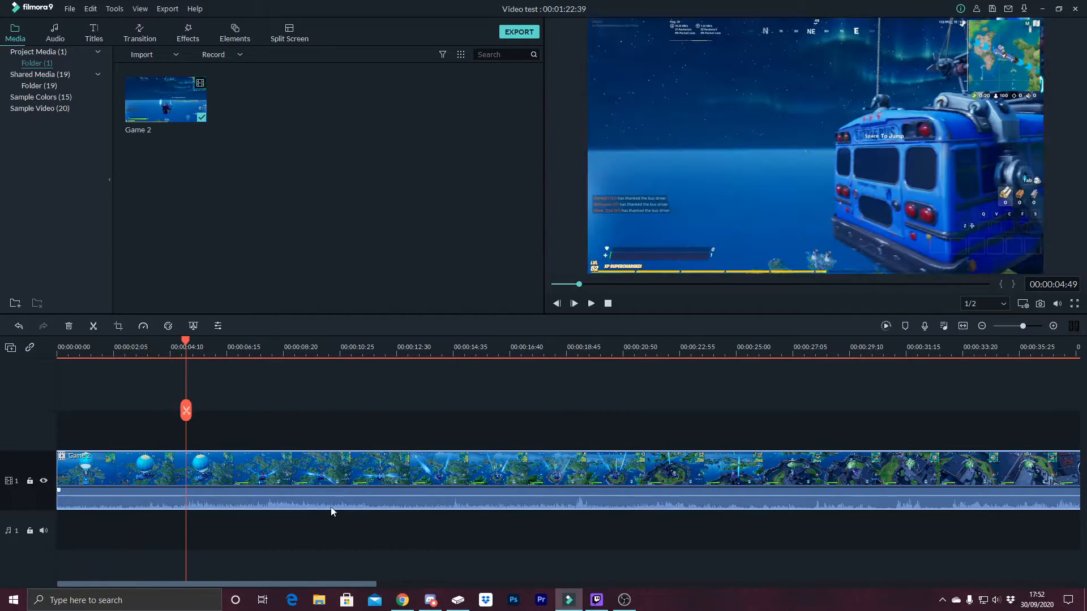
# Try lowering the Game 2 clip's audio level to -8.25 dB on the timeline and return it to about 0 dB.
pyautogui.moveTo(339, 496)
pyautogui.moveTo(340, 497); pyautogui.dragTo(393, 447)
pyautogui.press('space')
pyautogui.moveTo(388, 498)
pyautogui.moveTo(381, 496)
pyautogui.mouseDown()
pyautogui.moveTo(388, 413)
pyautogui.moveTo(388, 502)
pyautogui.mouseUp()
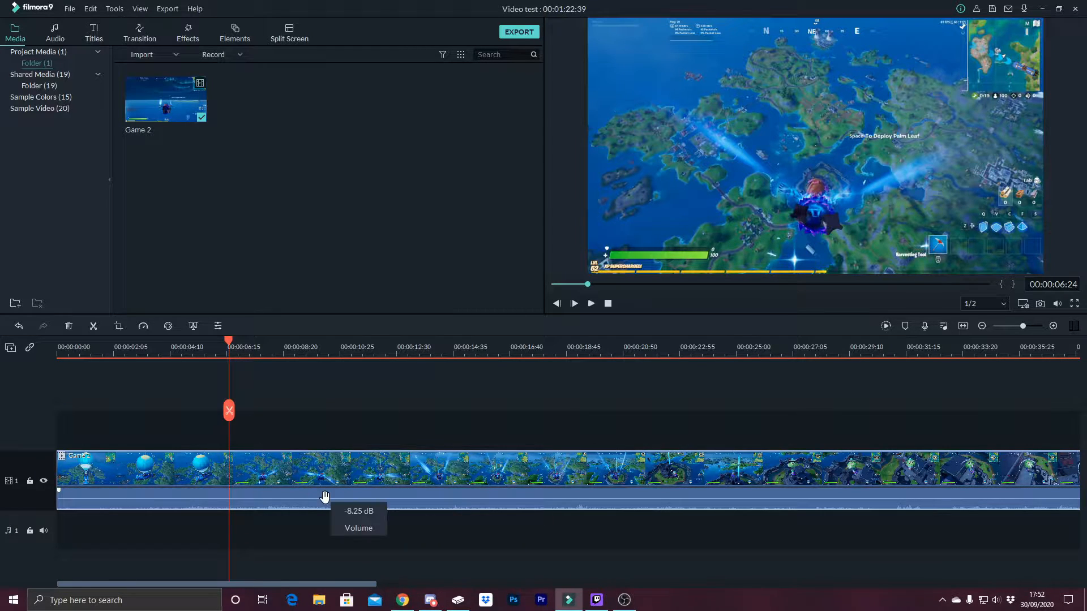
pyautogui.moveTo(323, 495); pyautogui.dragTo(429, 464)
# Split the Game 2 clip at 00:00:06:24 and place the second piece directly against the end of the first.
pyautogui.click(228, 410)
pyautogui.moveTo(228, 341); pyautogui.dragTo(167, 366)
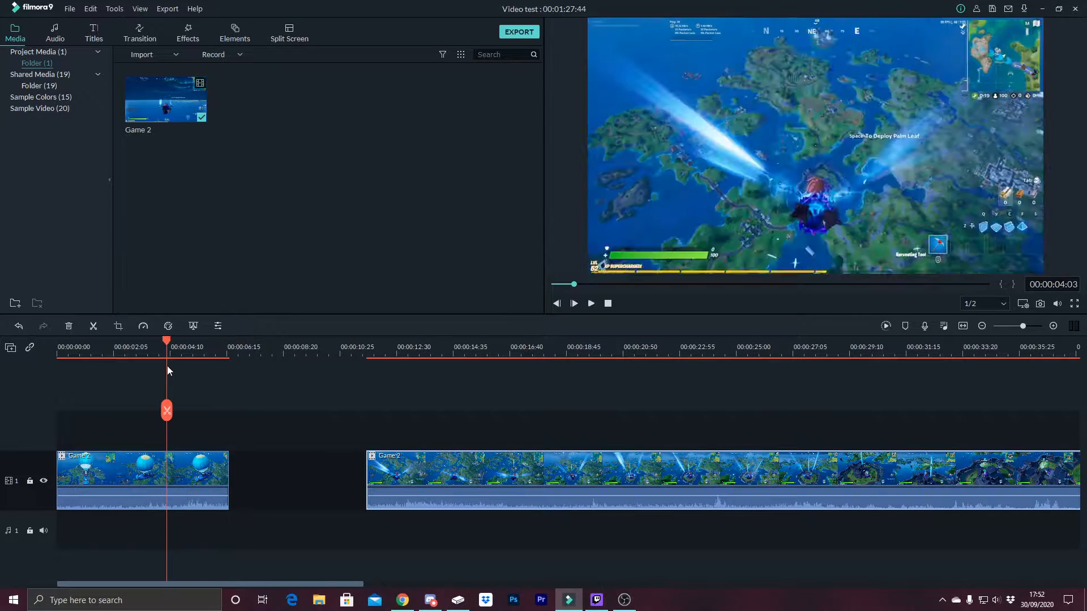
pyautogui.press('space')
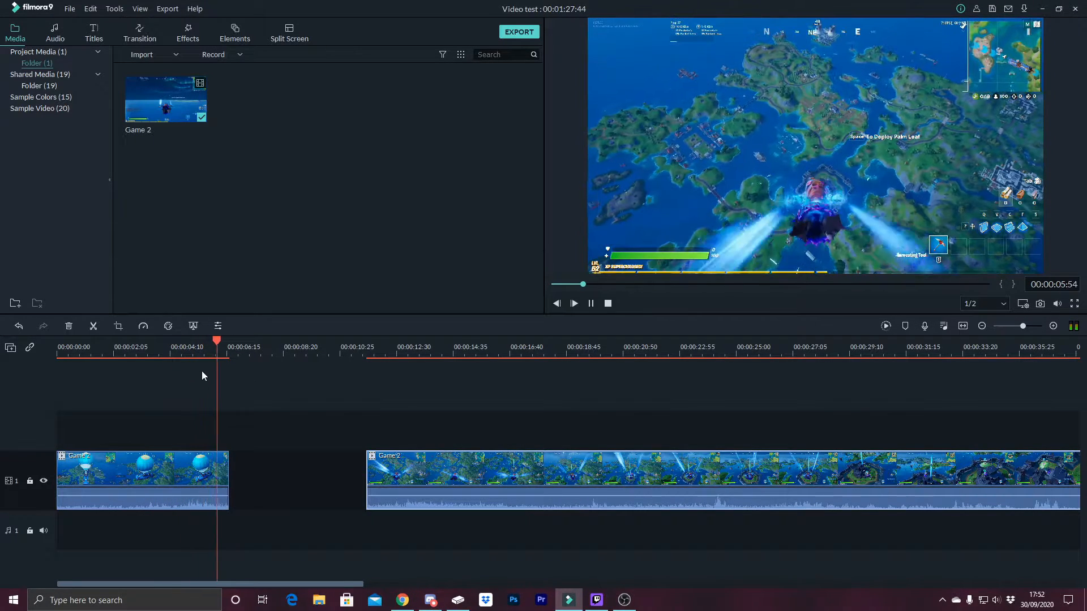
pyautogui.moveTo(364, 479); pyautogui.dragTo(227, 474)
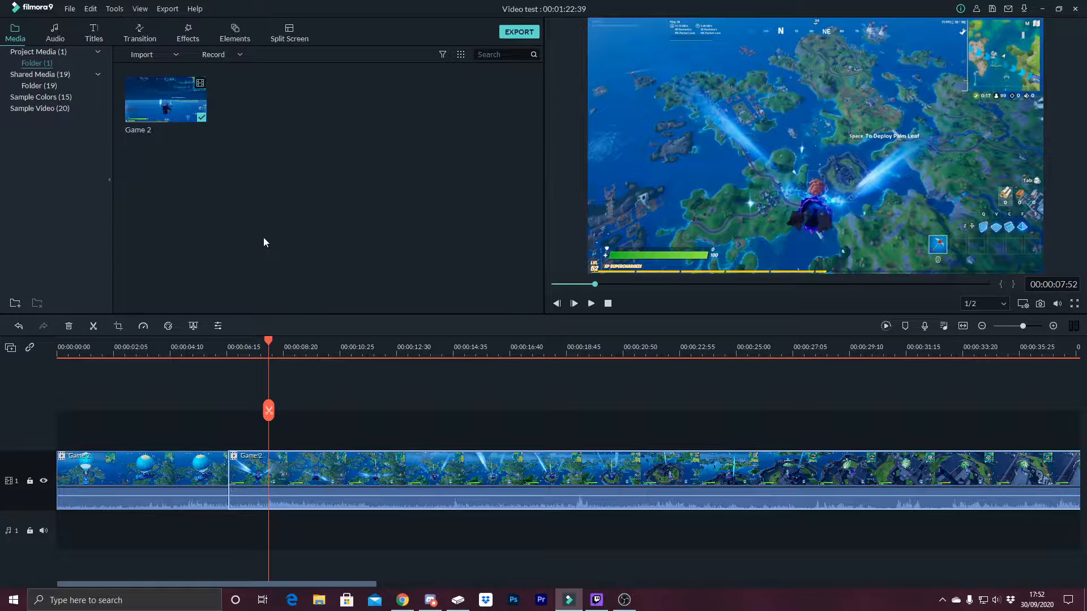
pyautogui.click(209, 416)
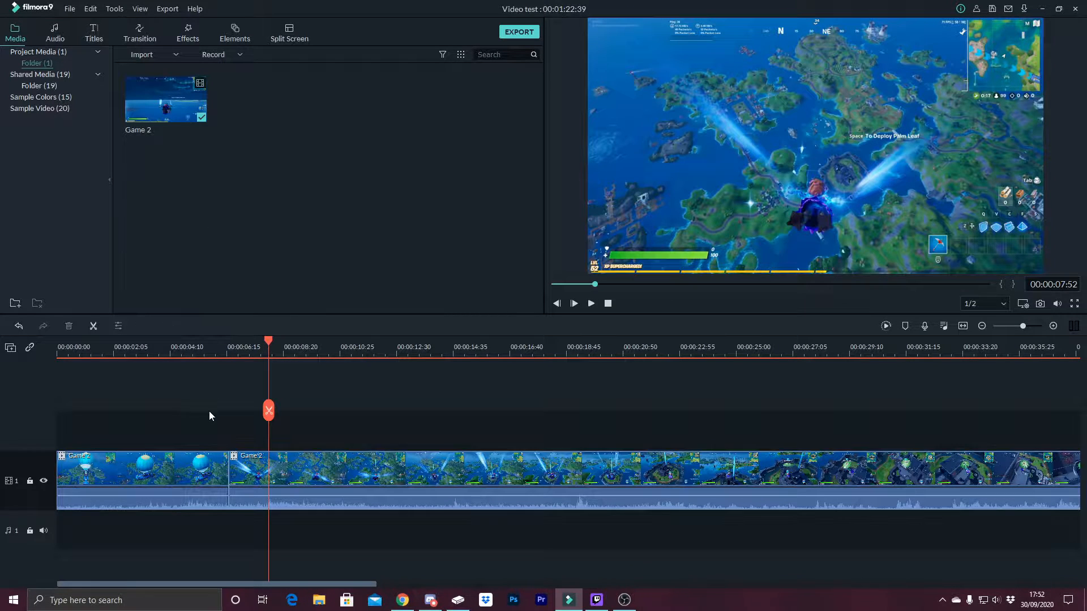
# Examine the second clip's video, audio, color and motion settings and close them without changes.
pyautogui.doubleClick(333, 474)
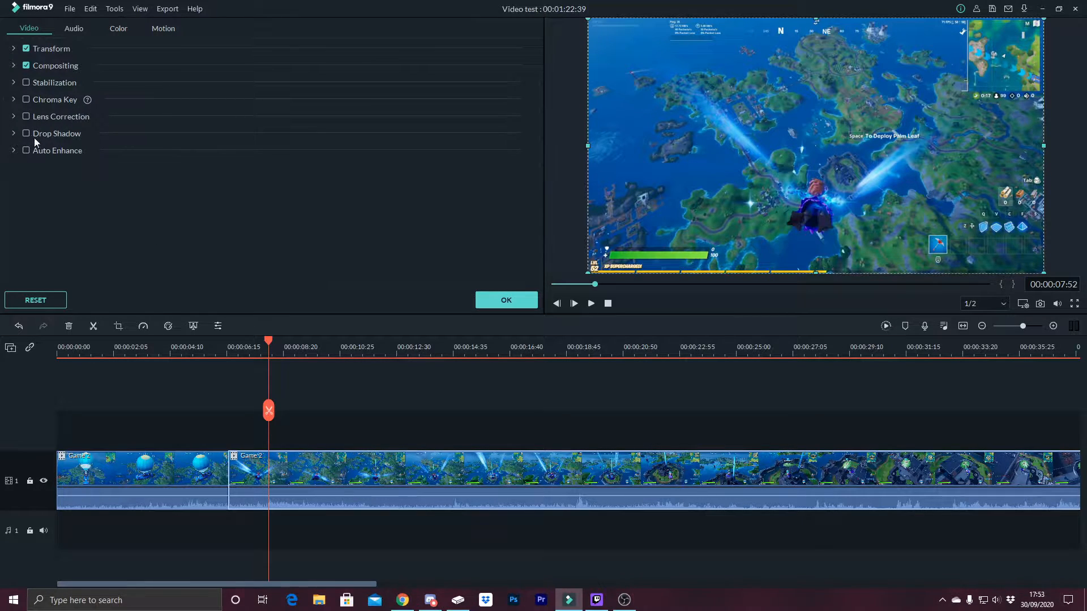
pyautogui.click(74, 29)
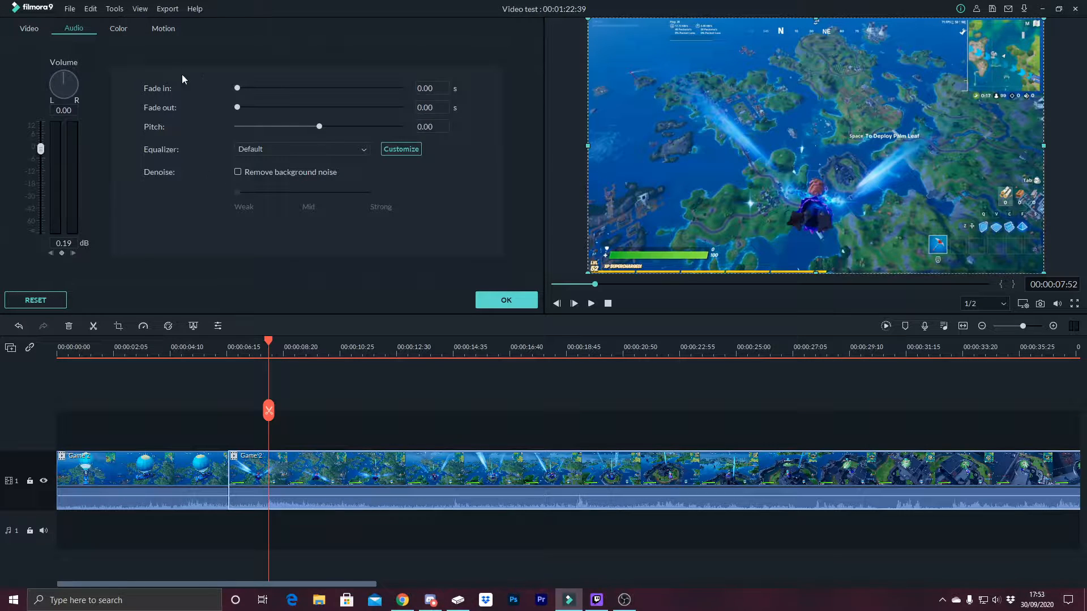
pyautogui.click(121, 29)
pyautogui.click(165, 29)
pyautogui.click(126, 28)
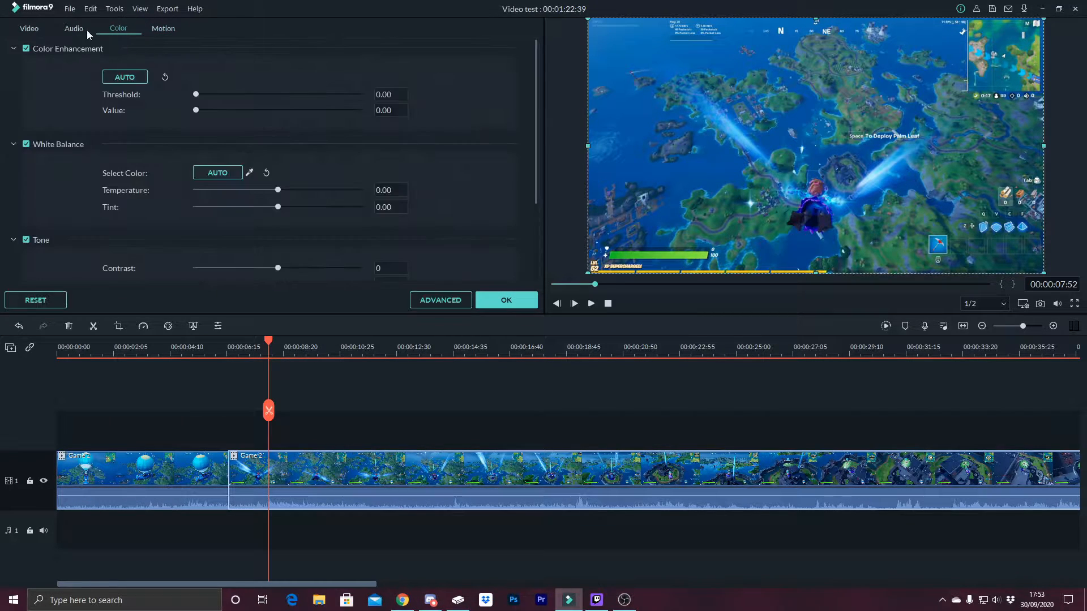
pyautogui.click(74, 28)
pyautogui.click(42, 28)
pyautogui.click(496, 300)
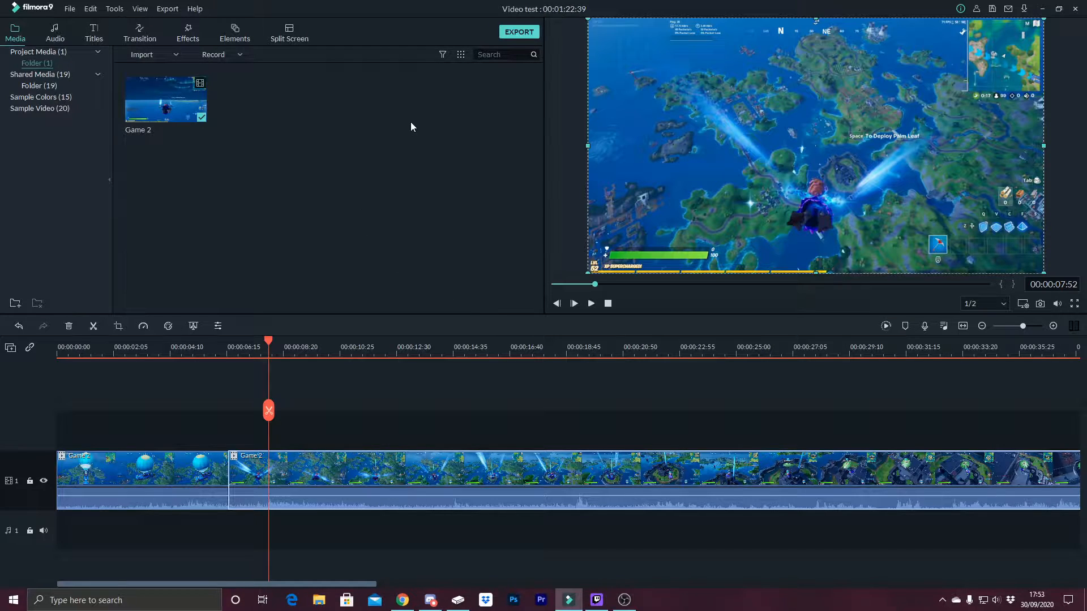
pyautogui.click(320, 388)
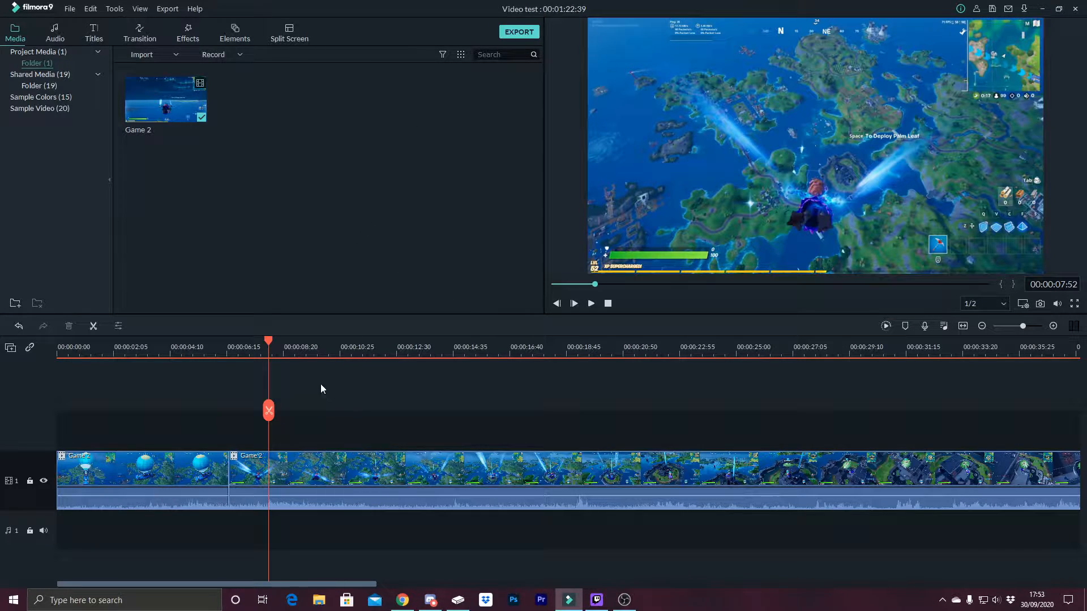
# Browse the transition categories Linear, Slideshow, Lifestyle, Warp, Speed Blur and Ripple for available styles.
pyautogui.click(94, 35)
pyautogui.click(143, 37)
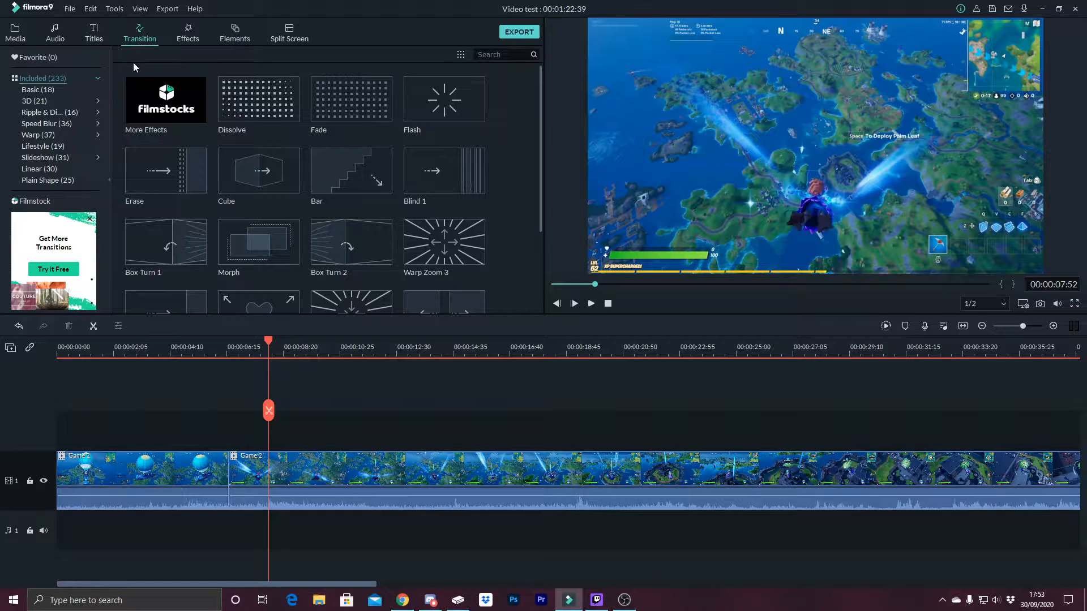
pyautogui.click(48, 168)
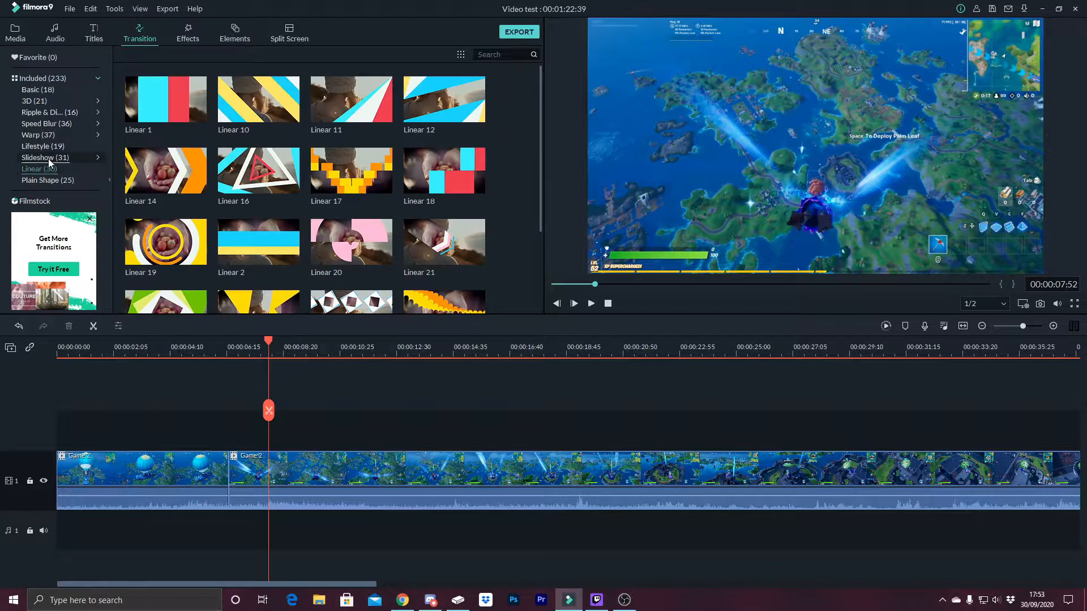
pyautogui.click(49, 158)
pyautogui.click(46, 145)
pyautogui.click(43, 135)
pyautogui.click(45, 123)
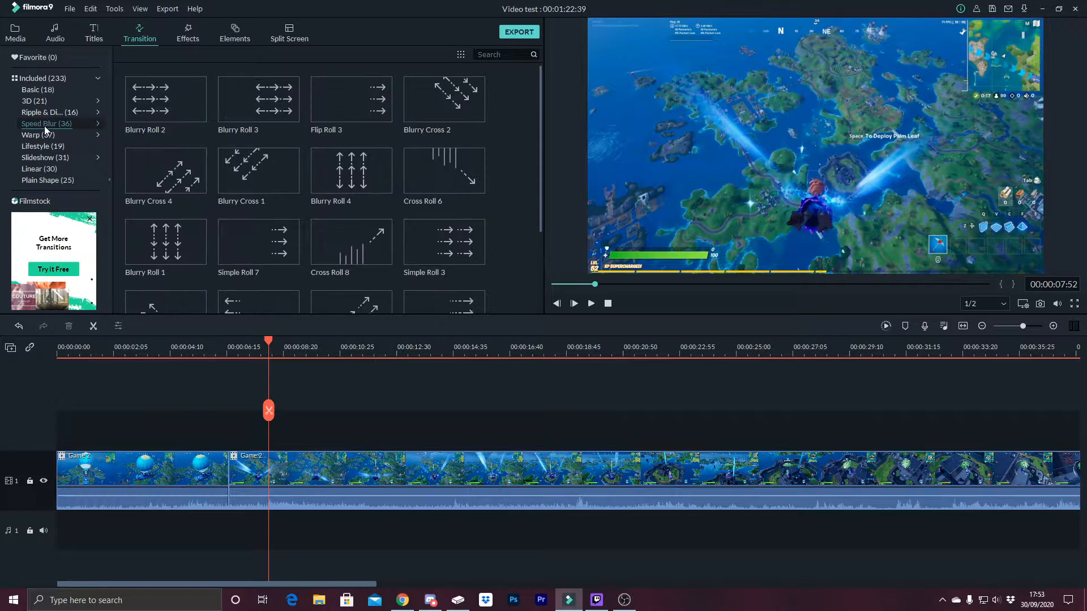
pyautogui.click(45, 136)
pyautogui.click(46, 124)
pyautogui.click(44, 113)
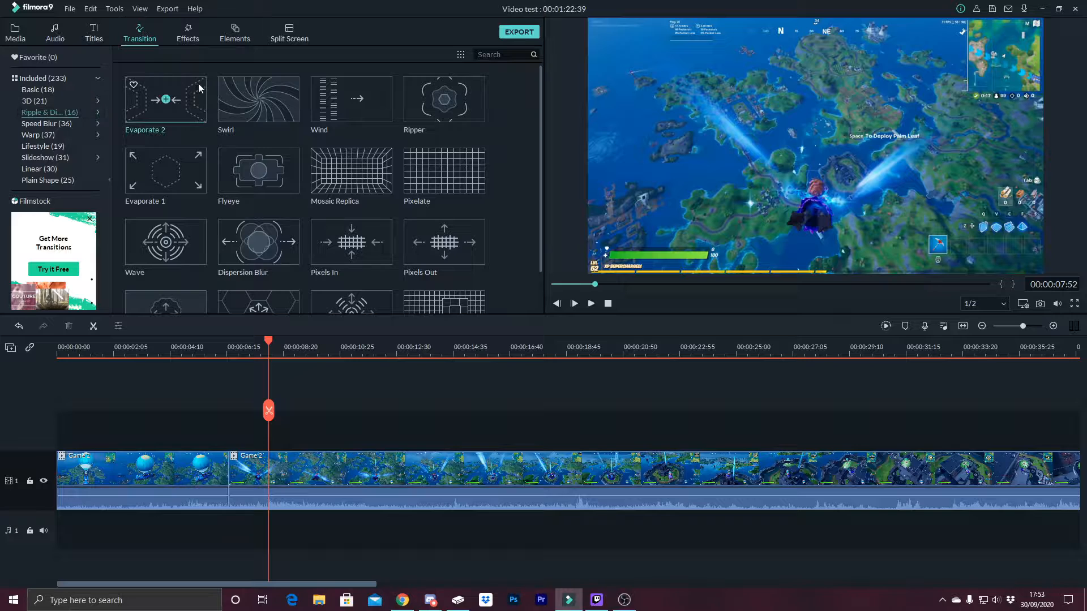
# Try the Swirl transition on the cut between the two clips, preview it, and undo it.
pyautogui.moveTo(250, 113); pyautogui.dragTo(228, 480)
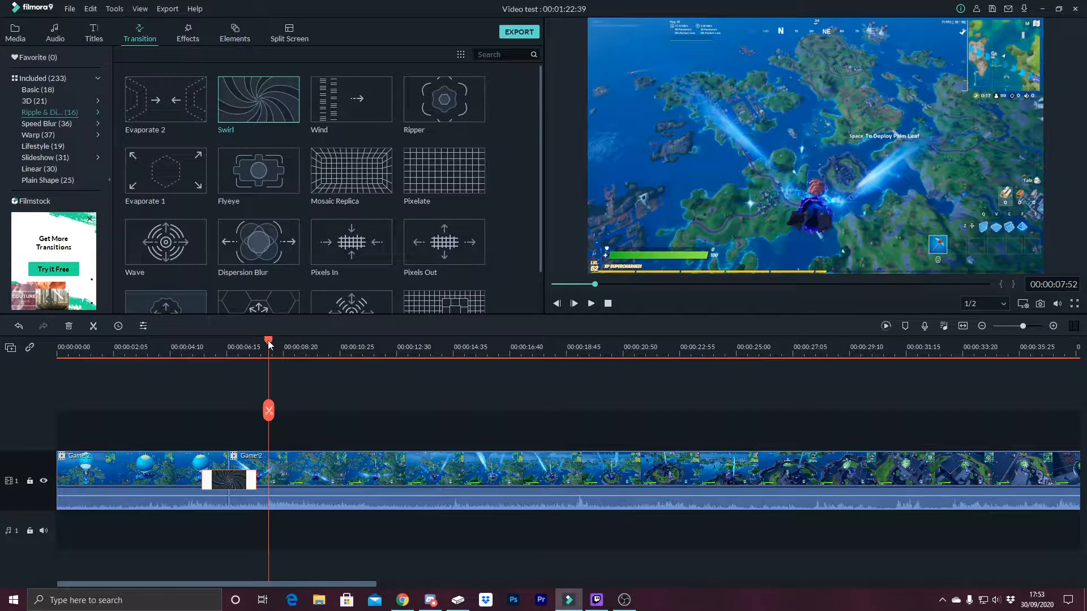
pyautogui.moveTo(269, 344); pyautogui.dragTo(186, 359)
pyautogui.press('space')
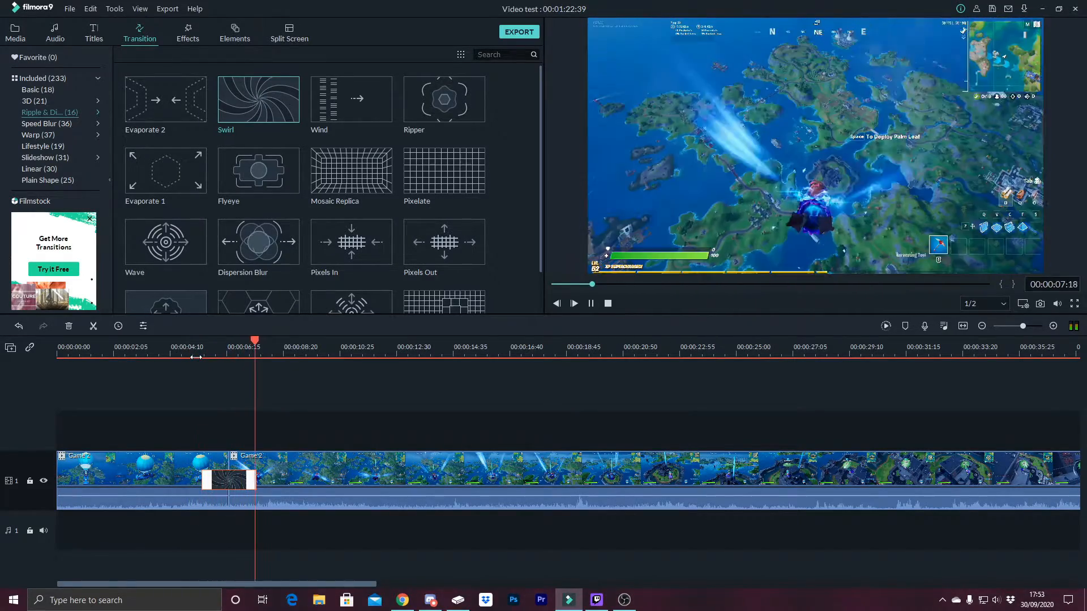
pyautogui.press('space')
pyautogui.hotkey('ctrl', 'z')
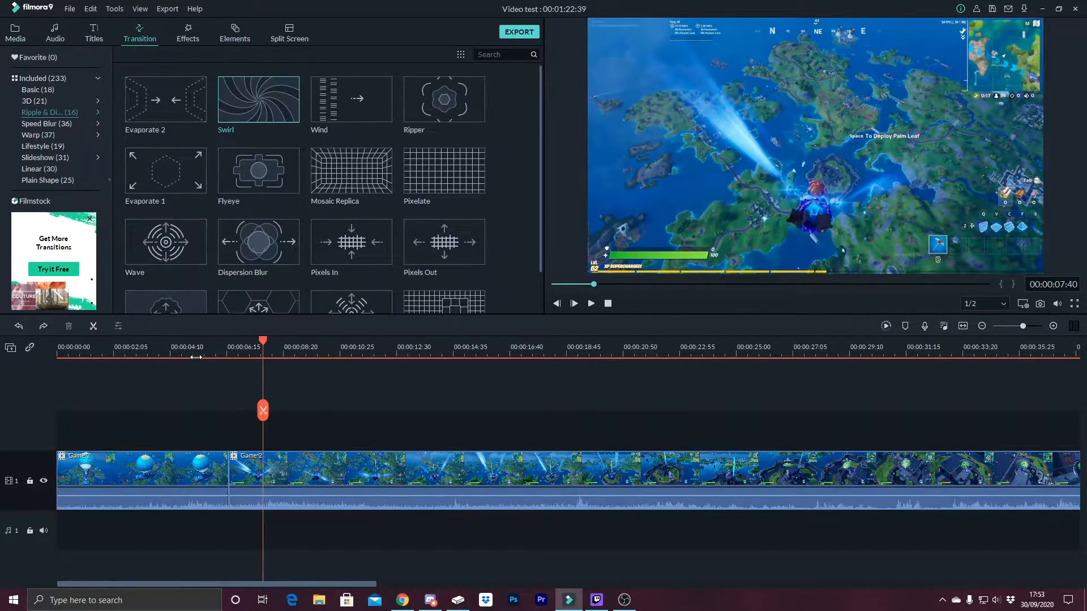
# Add the Warp 3 transition from the Warp category at the cut between the clips and check its duration and mode settings.
pyautogui.scroll(-1, 227, 266)
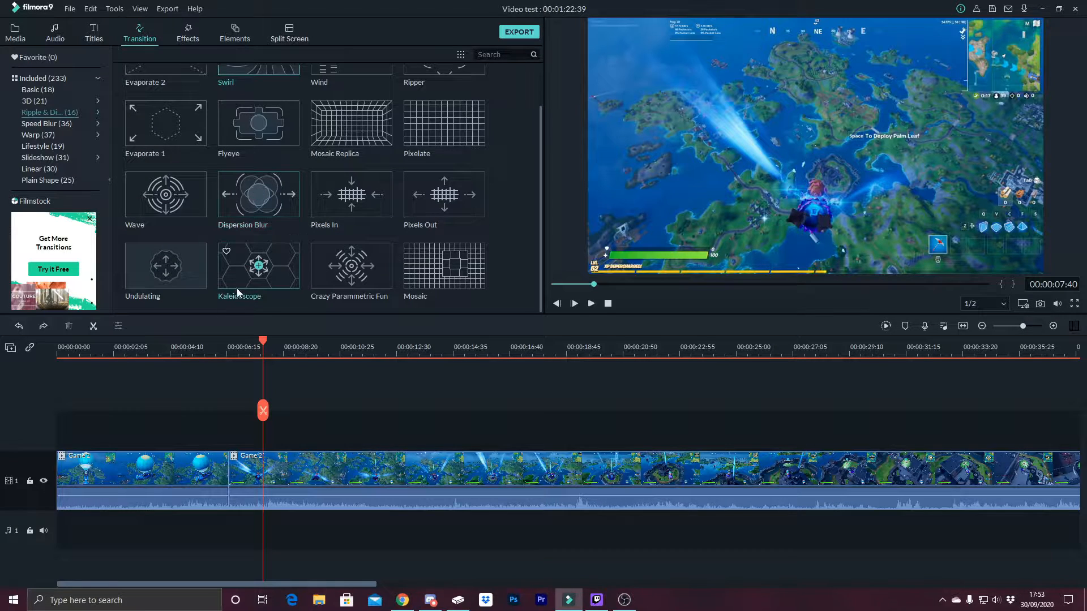
pyautogui.click(32, 121)
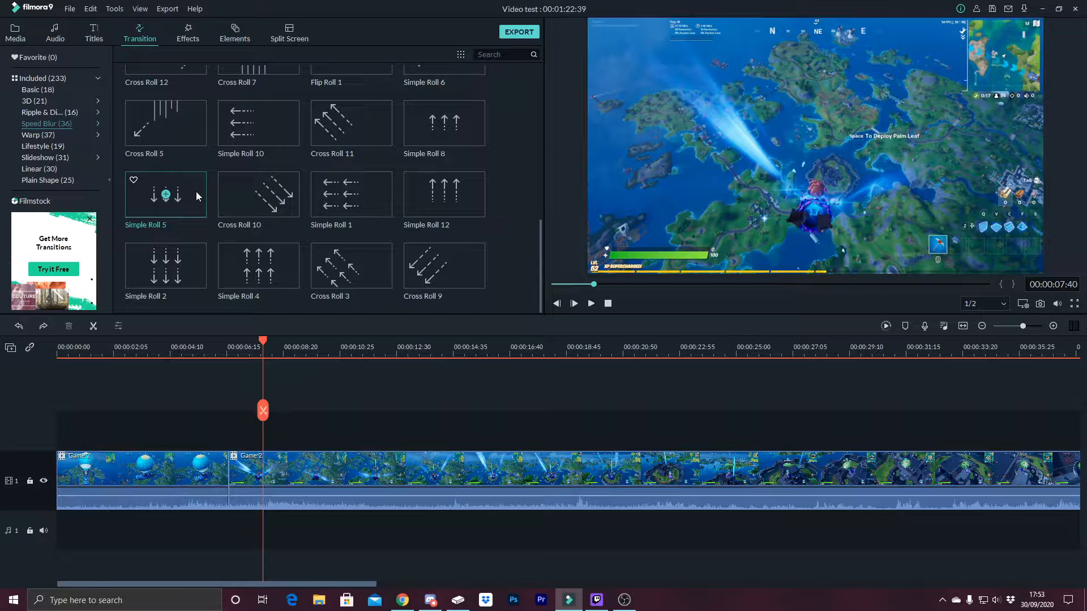
pyautogui.click(48, 135)
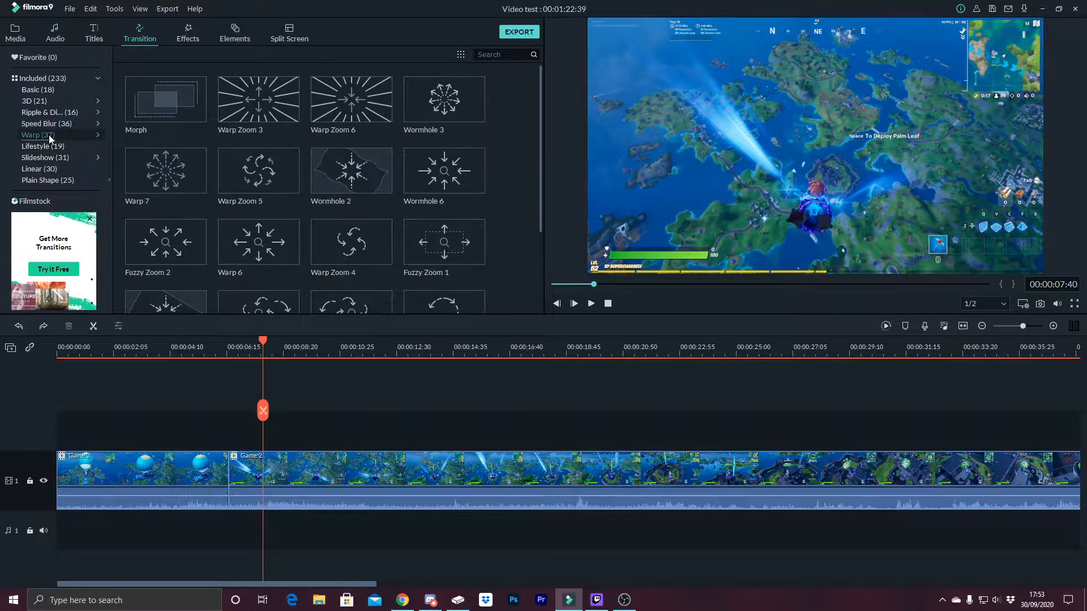
pyautogui.scroll(-8, 209, 175)
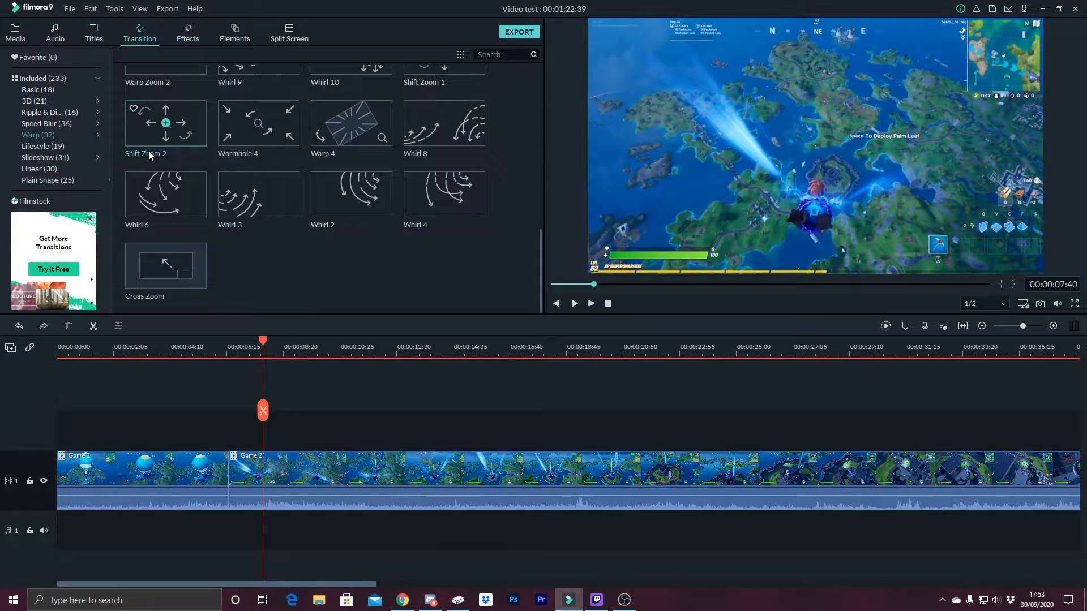
pyautogui.scroll(3, 148, 150)
pyautogui.moveTo(237, 155); pyautogui.dragTo(247, 481)
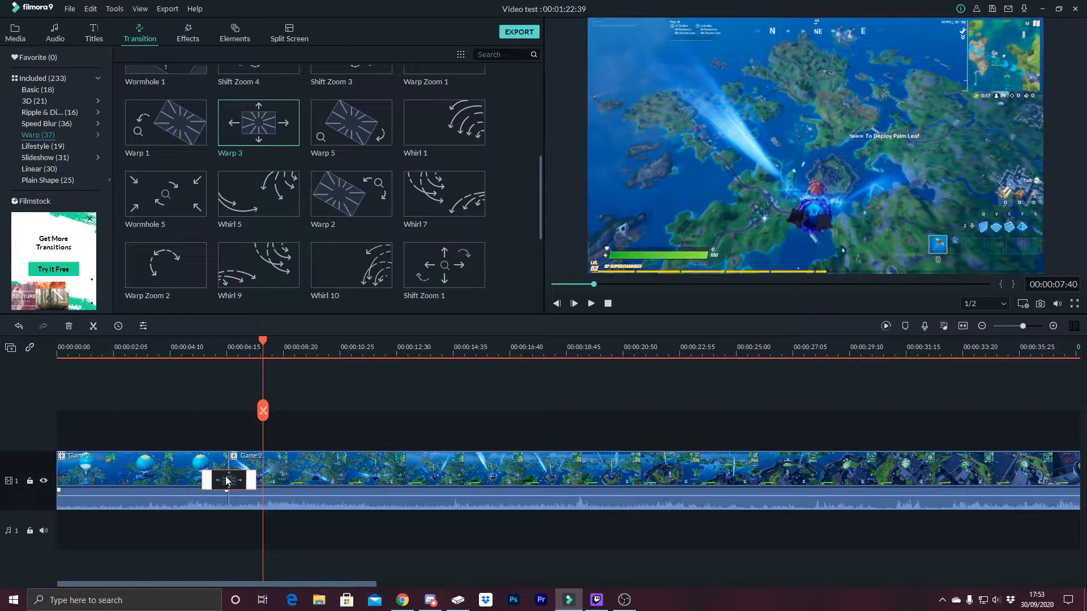
pyautogui.doubleClick(226, 481)
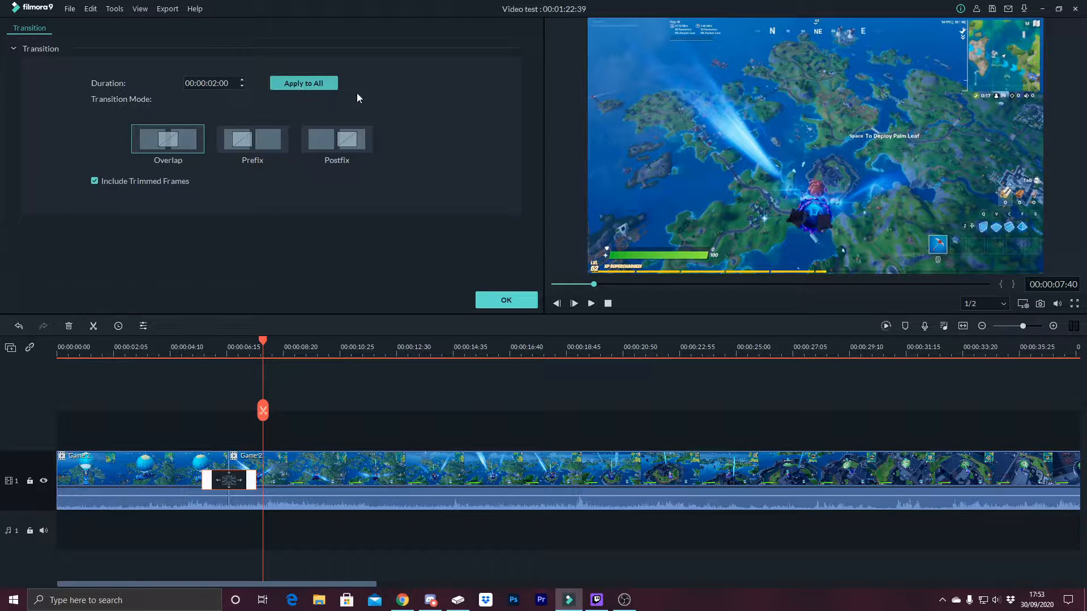
pyautogui.click(500, 302)
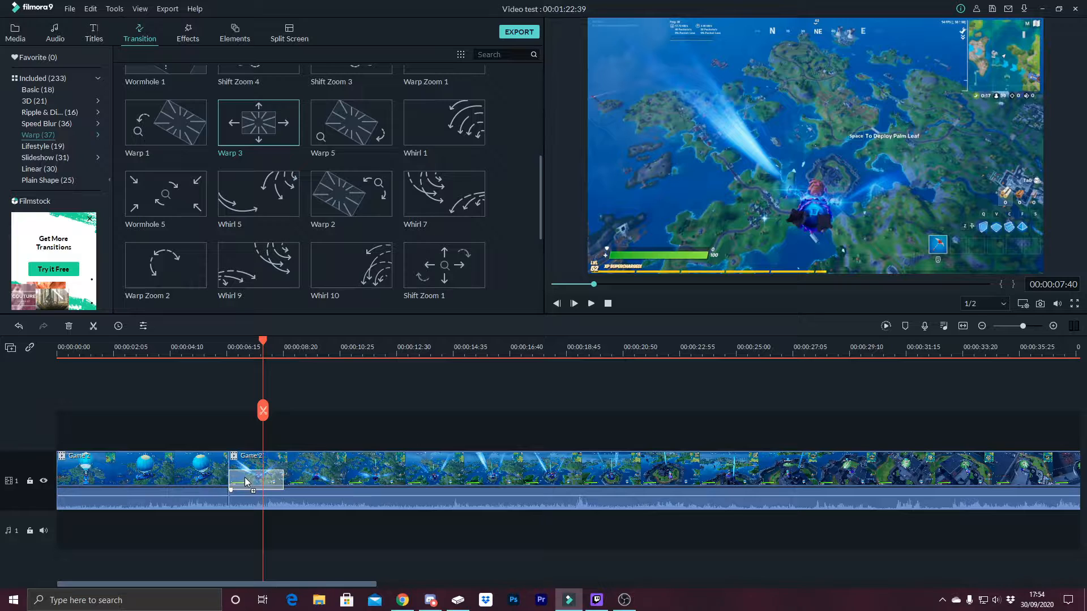
# Try the Warp 3 transition entirely after the cut and entirely before it, previewing each placement.
pyautogui.moveTo(262, 342); pyautogui.dragTo(220, 361)
pyautogui.press('space')
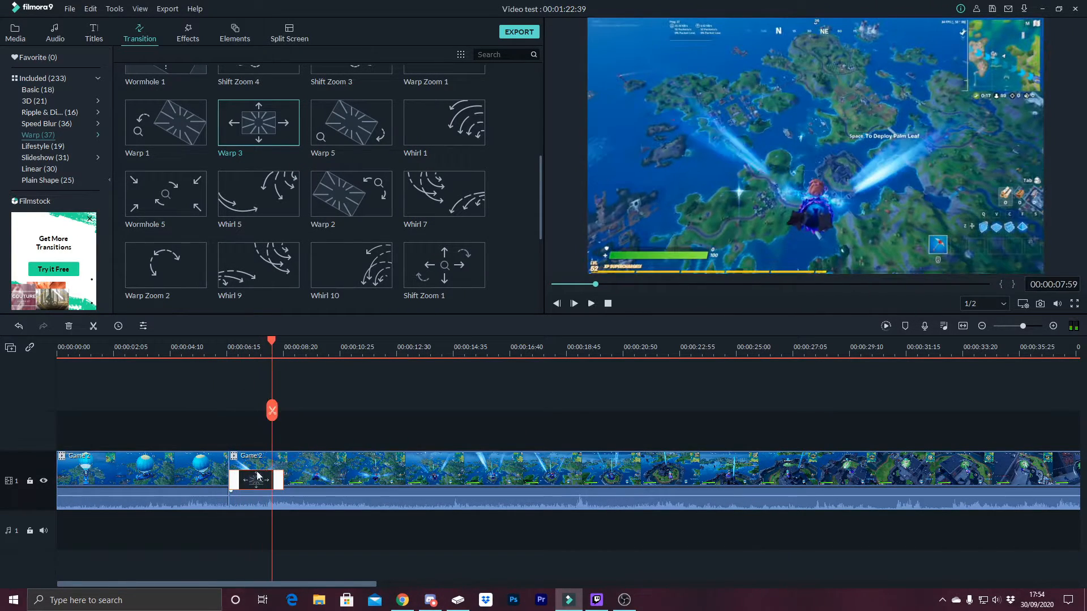
pyautogui.moveTo(256, 480); pyautogui.dragTo(202, 480)
pyautogui.click(175, 353)
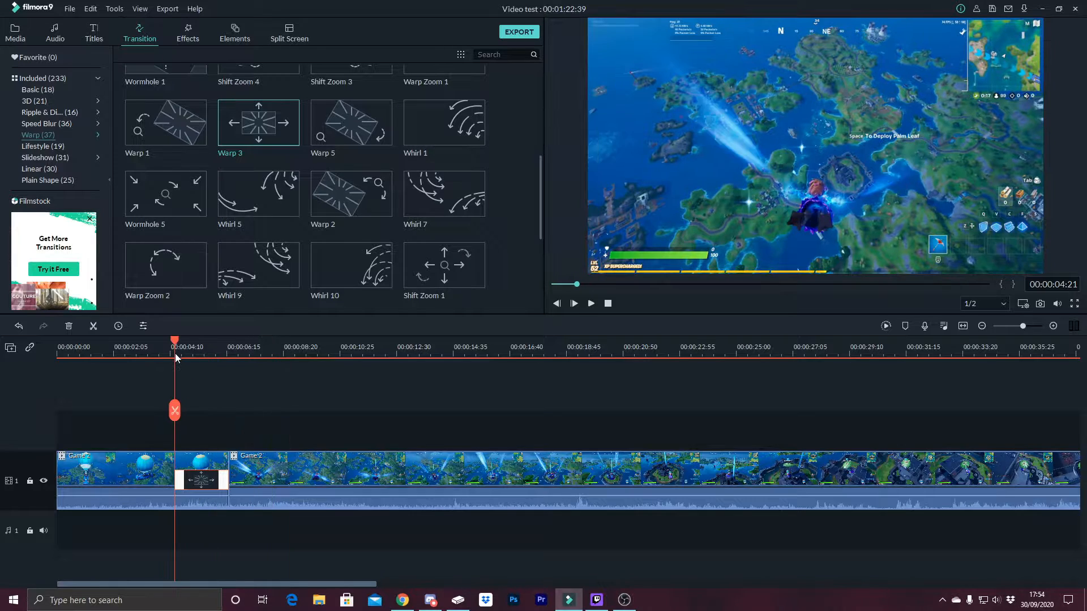
pyautogui.press('space')
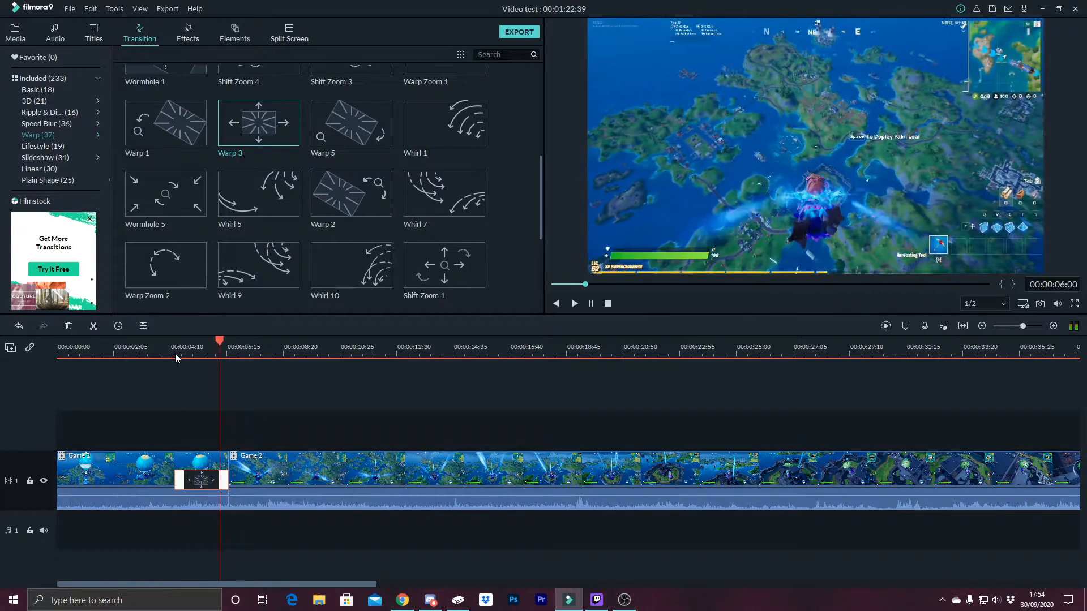
# Center the Warp 3 transition over the cut so it overlaps both clips, and play it back.
pyautogui.moveTo(189, 480); pyautogui.dragTo(216, 480)
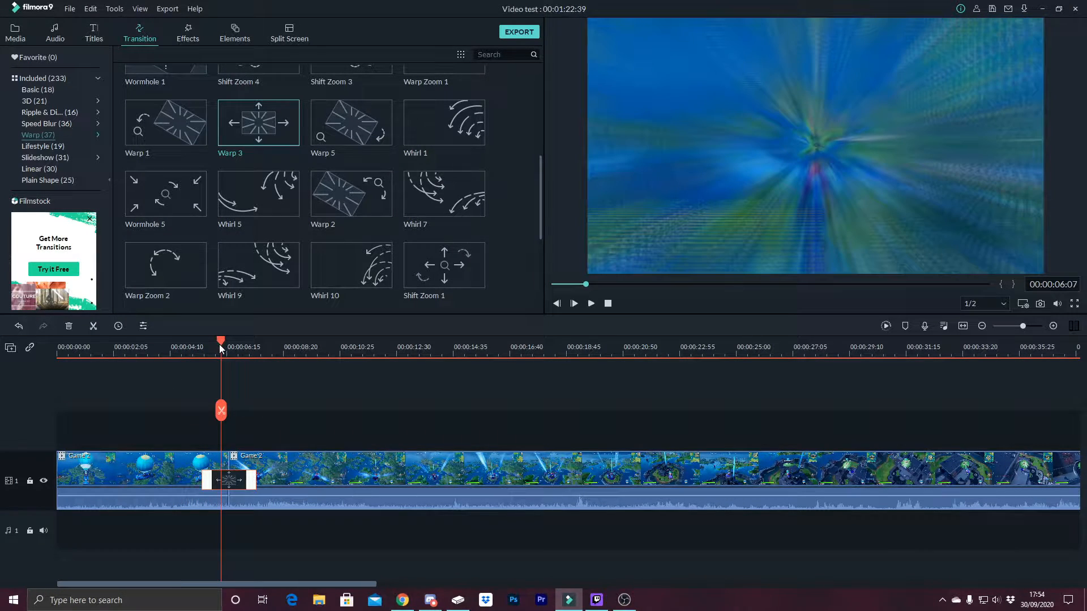
pyautogui.click(190, 362)
pyautogui.press('space')
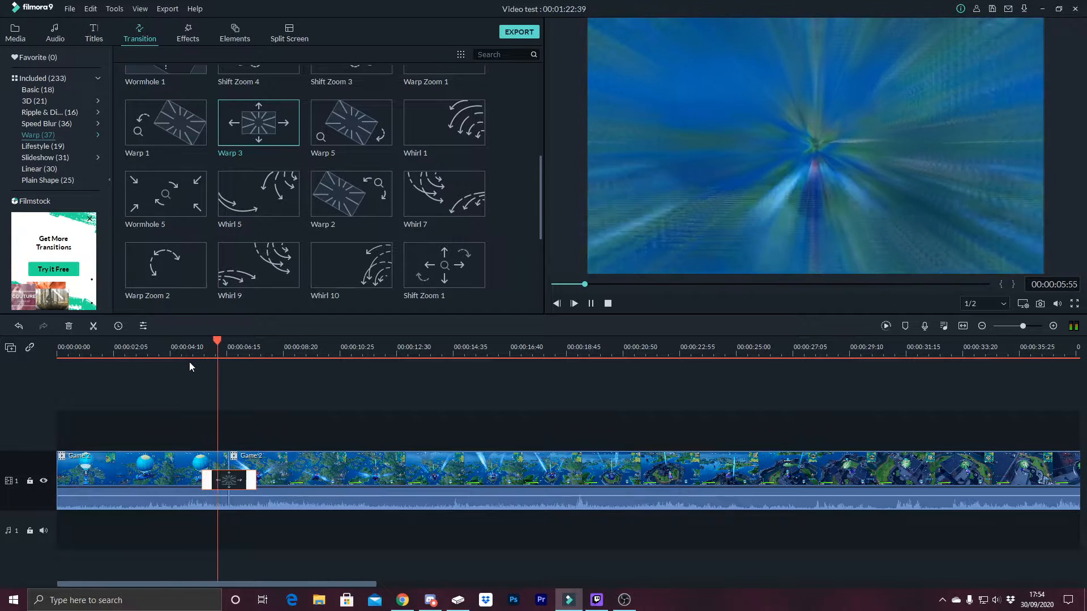
pyautogui.press('space')
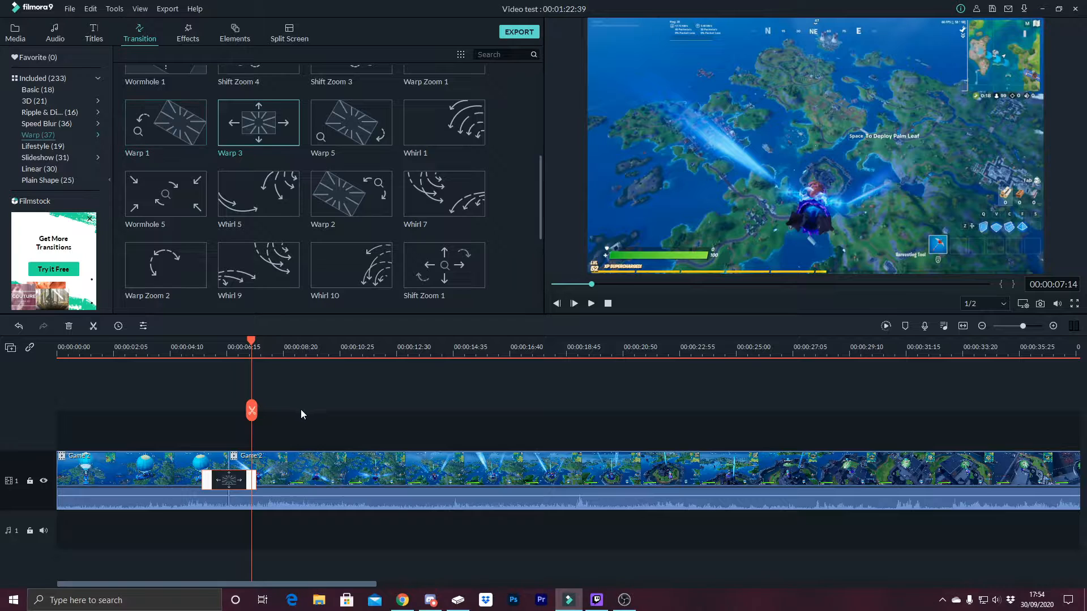
# Browse the title presets in the Lower 3rds, Subtitles and End Credits categories.
pyautogui.click(95, 38)
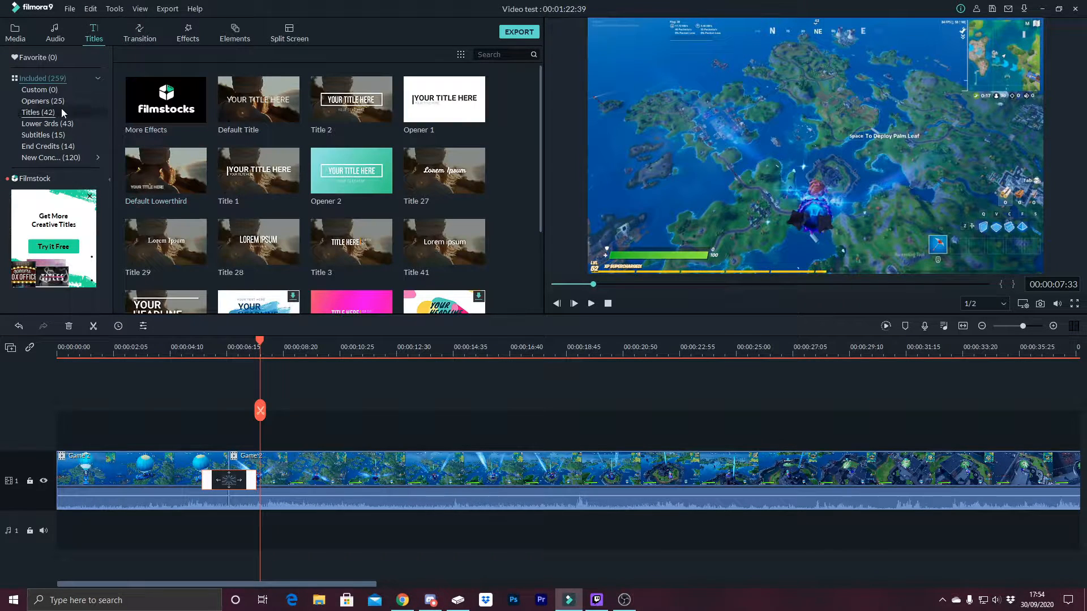
pyautogui.click(37, 123)
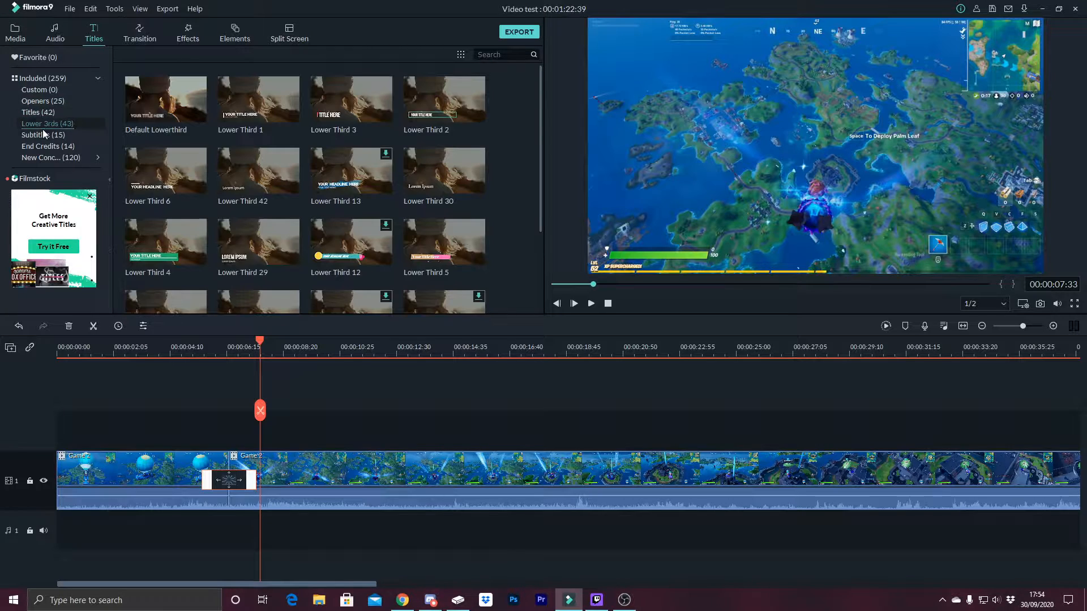
pyautogui.click(44, 135)
pyautogui.click(50, 146)
pyautogui.click(49, 155)
pyautogui.click(49, 145)
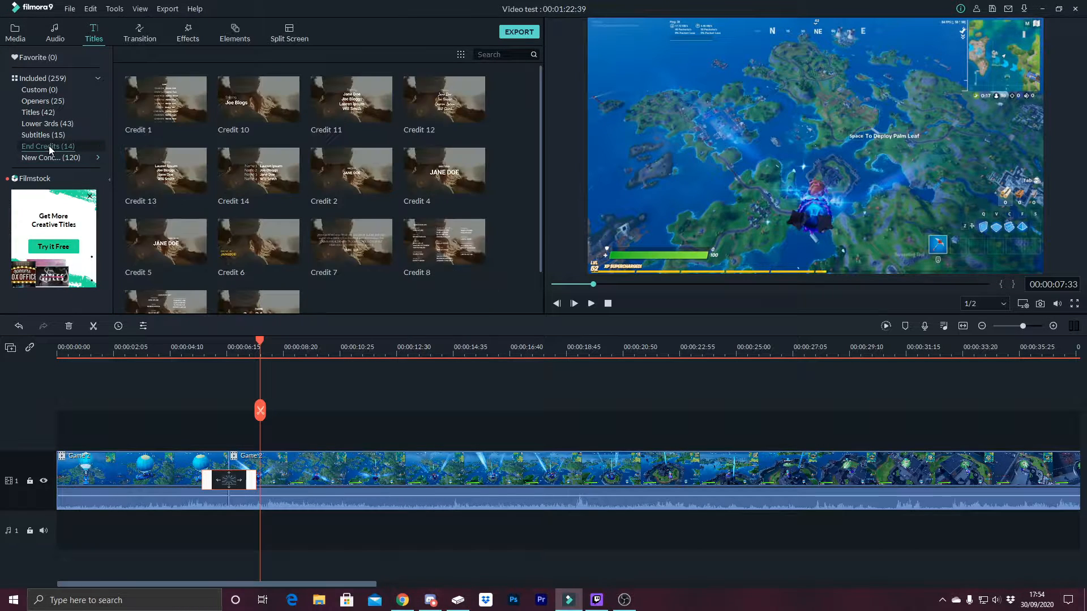
pyautogui.click(46, 135)
# Add the Default Title preset above the second clip at about 10 seconds and set its text to "Random test video".
pyautogui.click(42, 112)
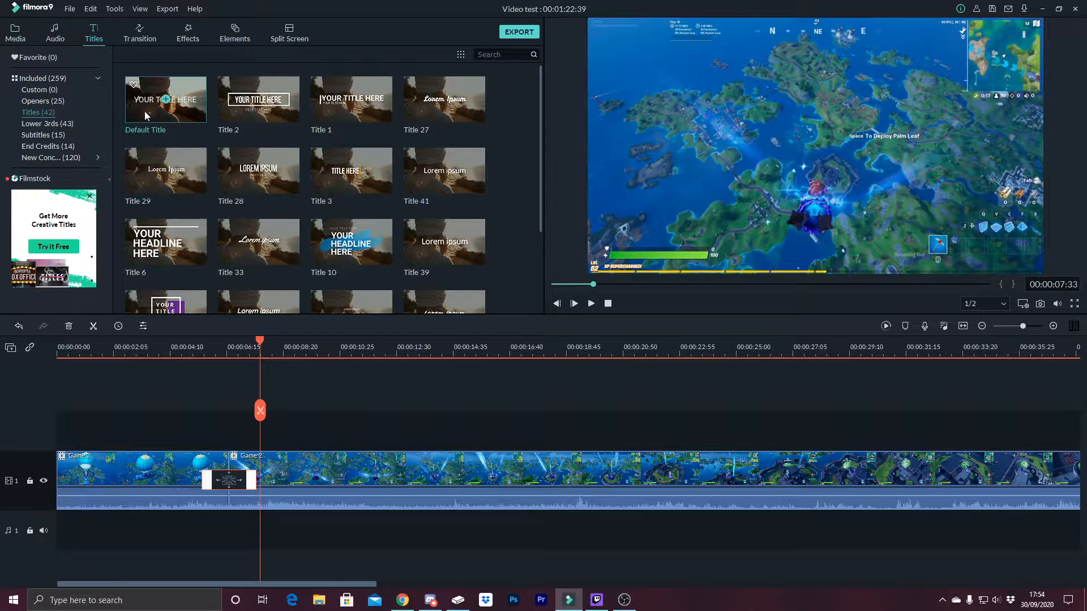
pyautogui.moveTo(146, 113); pyautogui.dragTo(351, 423)
pyautogui.doubleClick(352, 424)
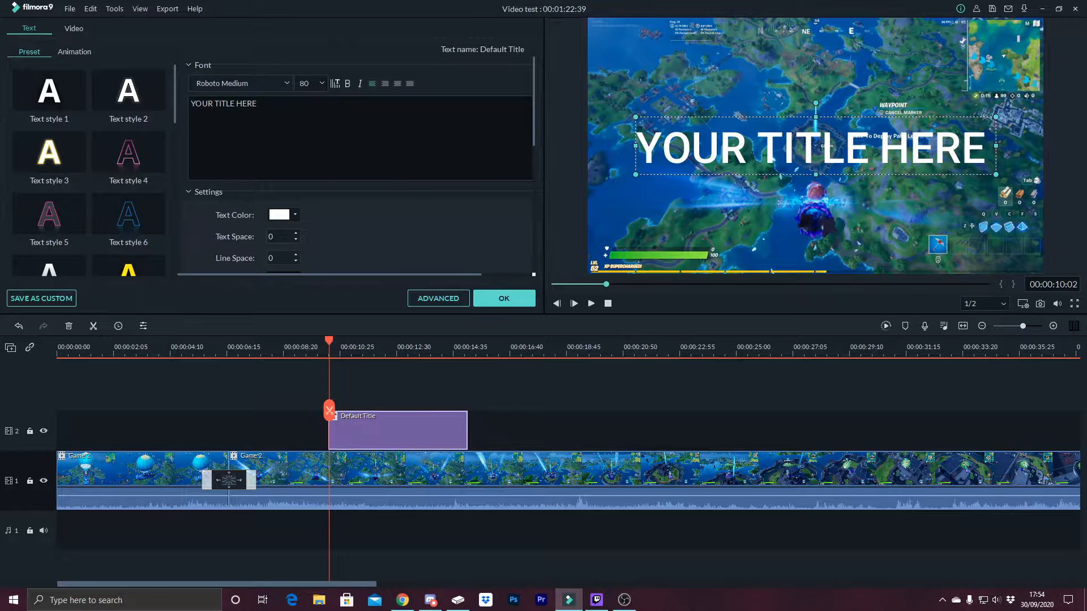
pyautogui.moveTo(258, 104); pyautogui.dragTo(190, 107)
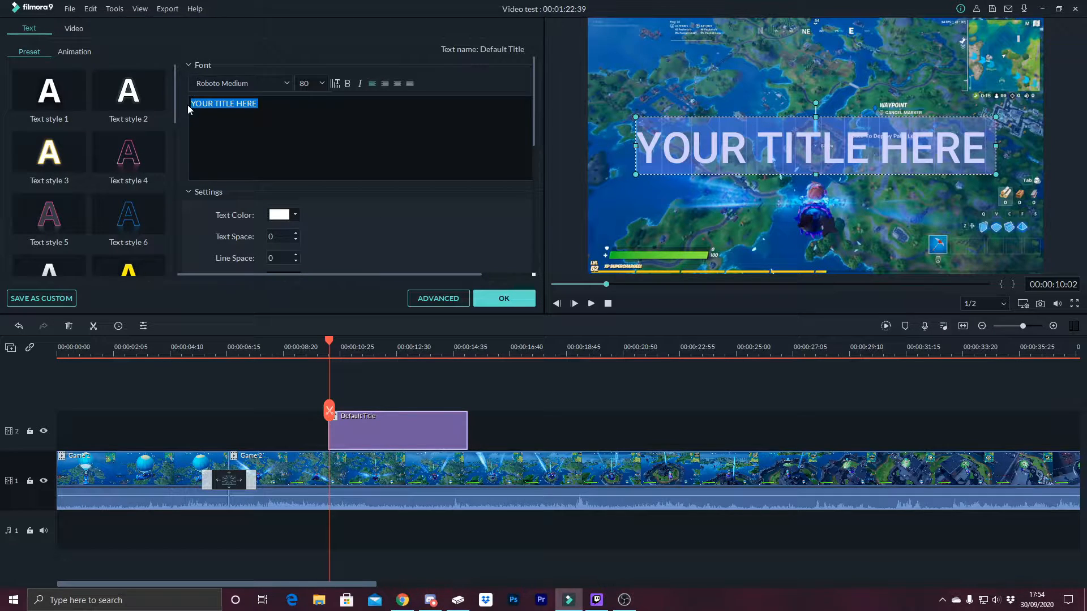
pyautogui.write('Rando')
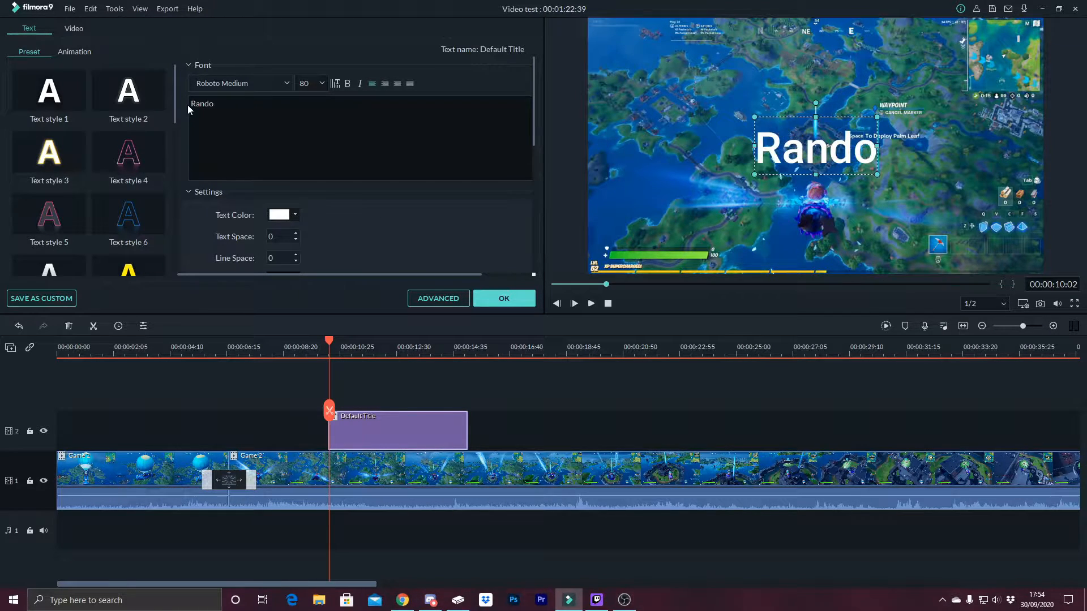
pyautogui.write('m test video')
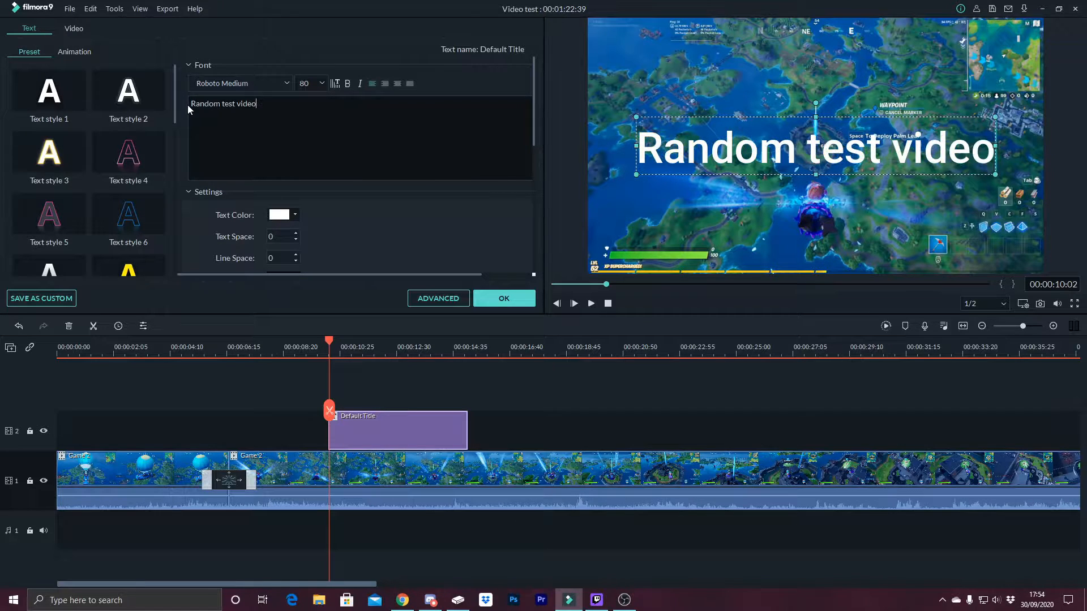
# Format the title text in the Scruffy font at size 72 with a red text colour.
pyautogui.click(256, 86)
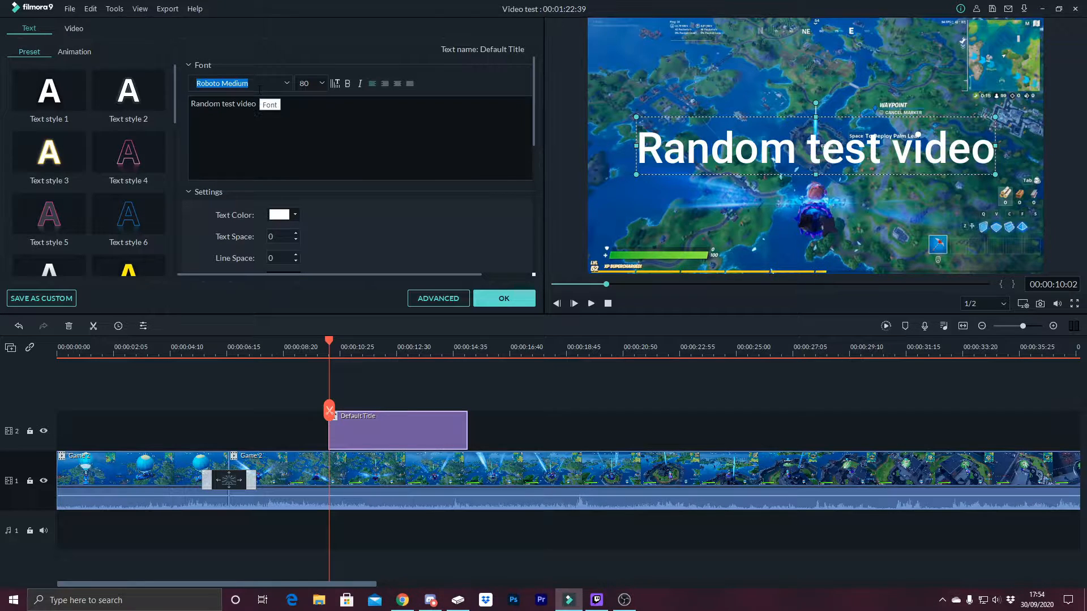
pyautogui.write('scruffy')
pyautogui.press('Return')
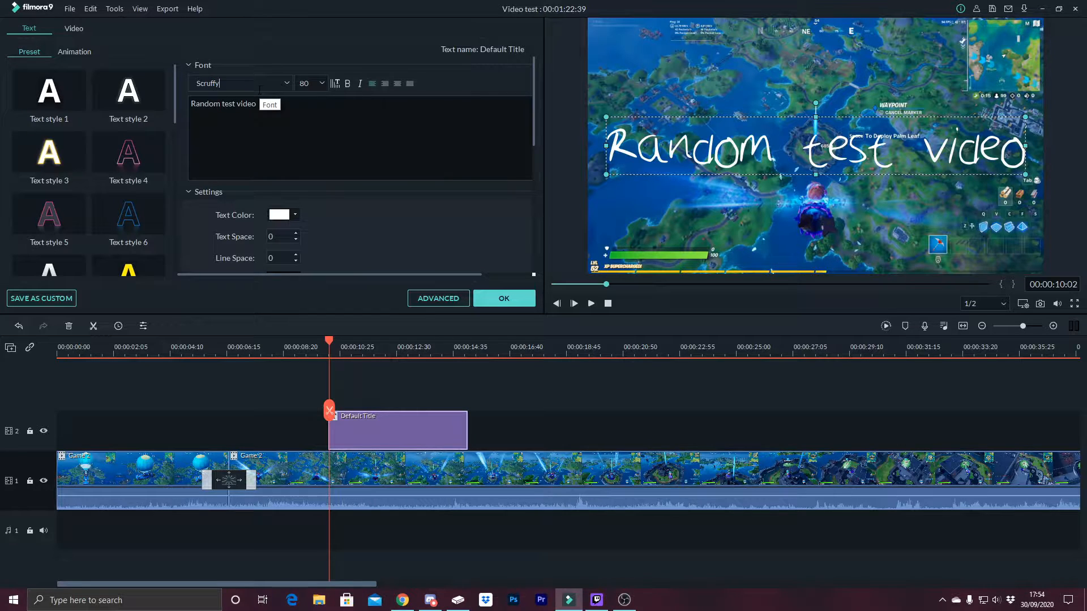
pyautogui.click(321, 83)
pyautogui.click(304, 130)
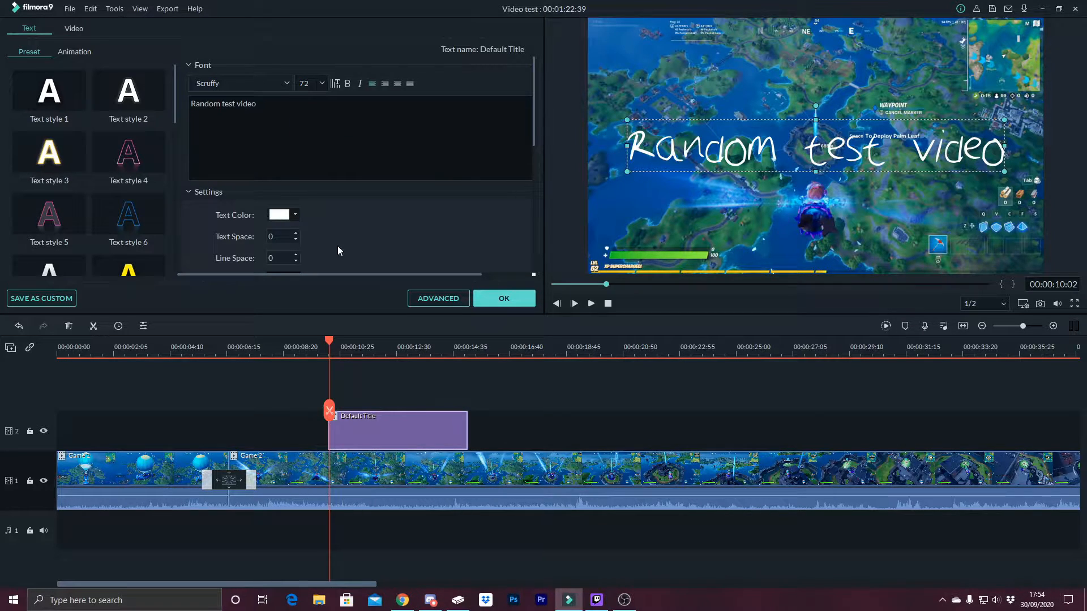
pyautogui.click(286, 221)
pyautogui.click(295, 238)
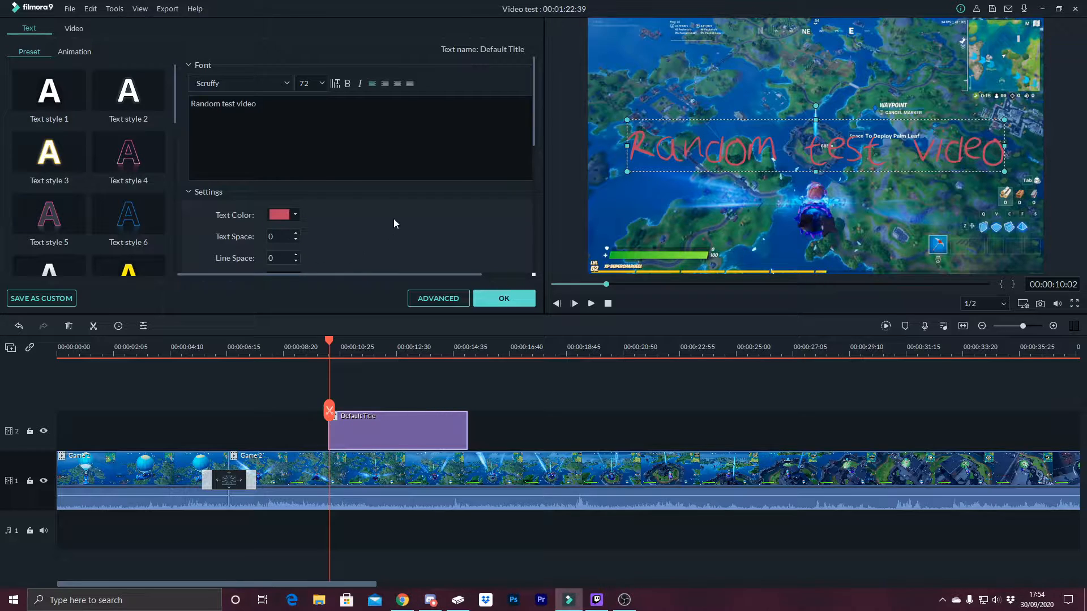
# Apply the Boom! text animation to the title and play it back from just before the title starts.
pyautogui.click(75, 51)
pyautogui.scroll(-3, 121, 140)
pyautogui.click(121, 144)
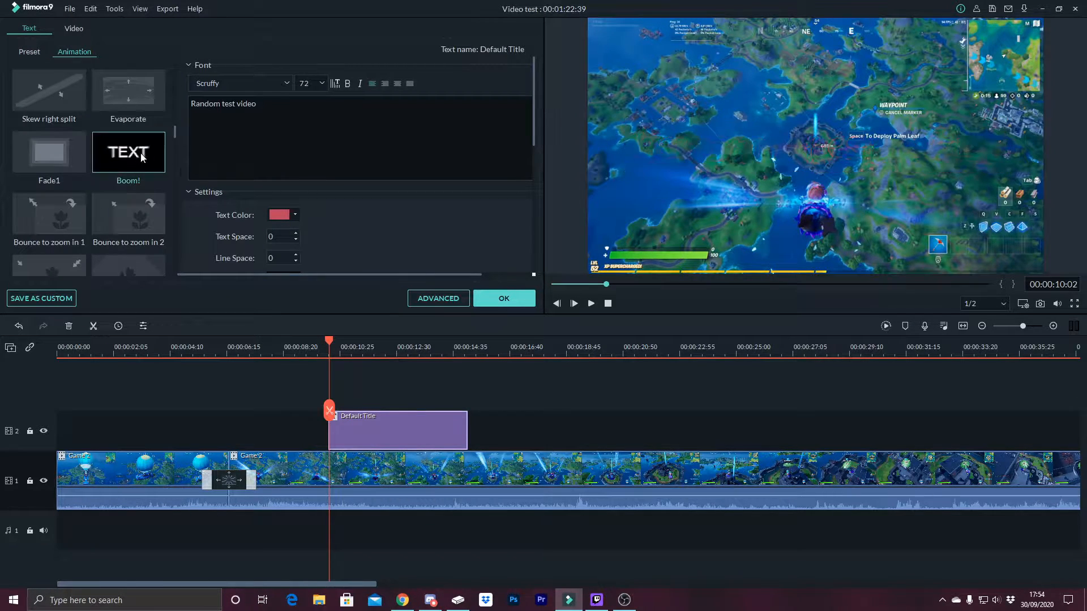
pyautogui.click(495, 306)
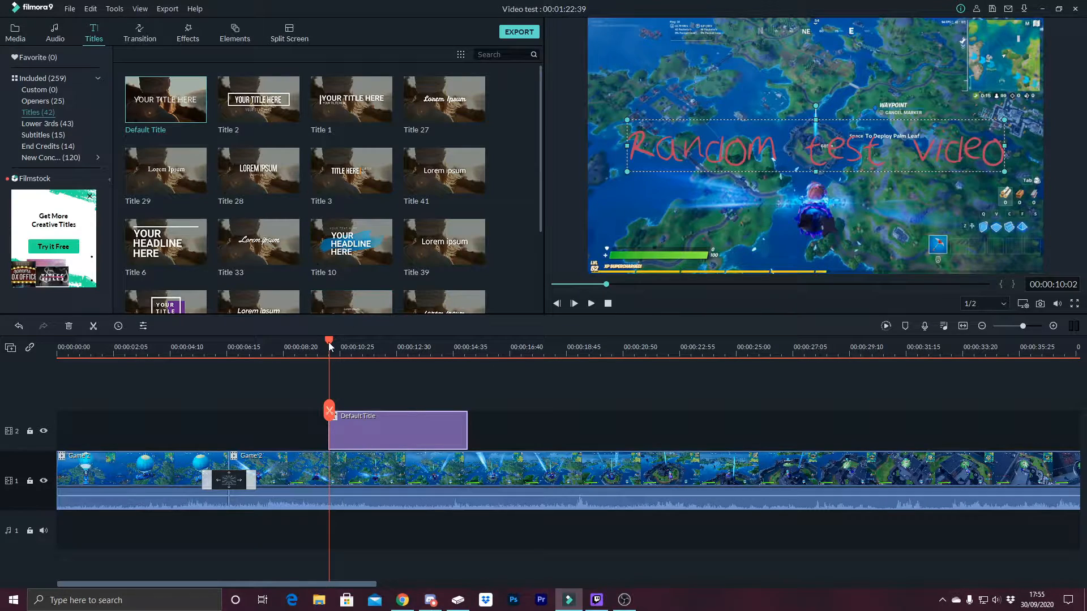
pyautogui.moveTo(329, 340); pyautogui.dragTo(305, 340)
pyautogui.press('space')
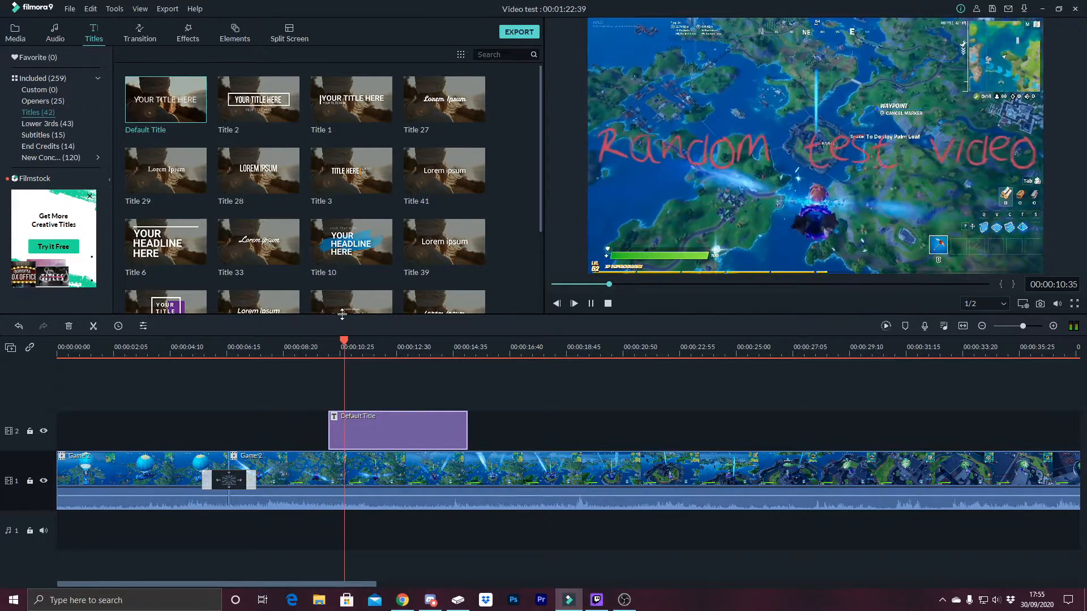
pyautogui.press('space')
# Examine the title's Transform and Compositing settings in its video properties.
pyautogui.doubleClick(416, 441)
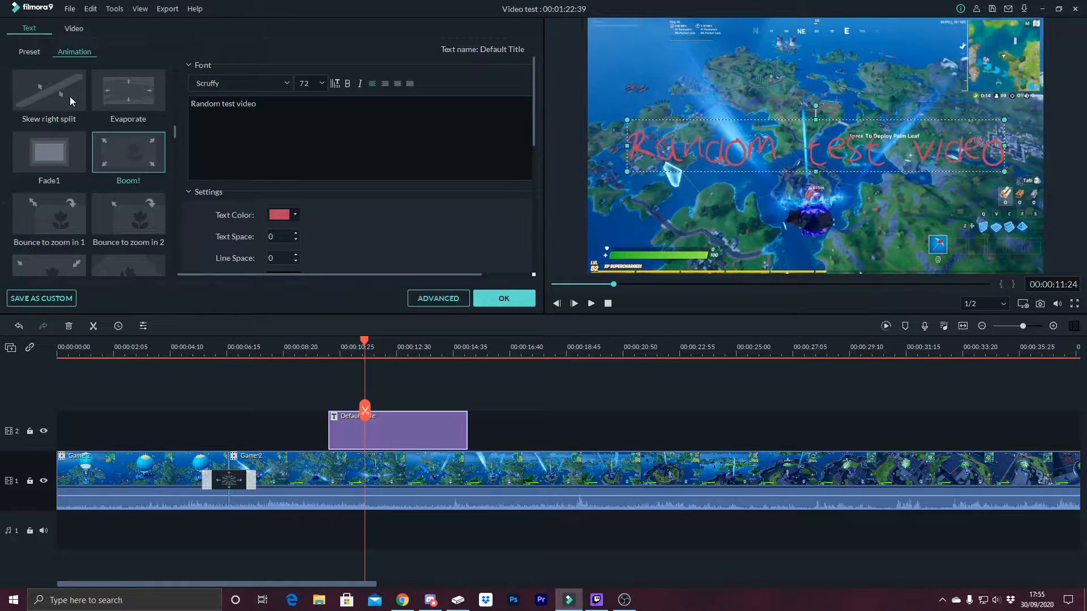
pyautogui.click(74, 30)
pyautogui.click(13, 49)
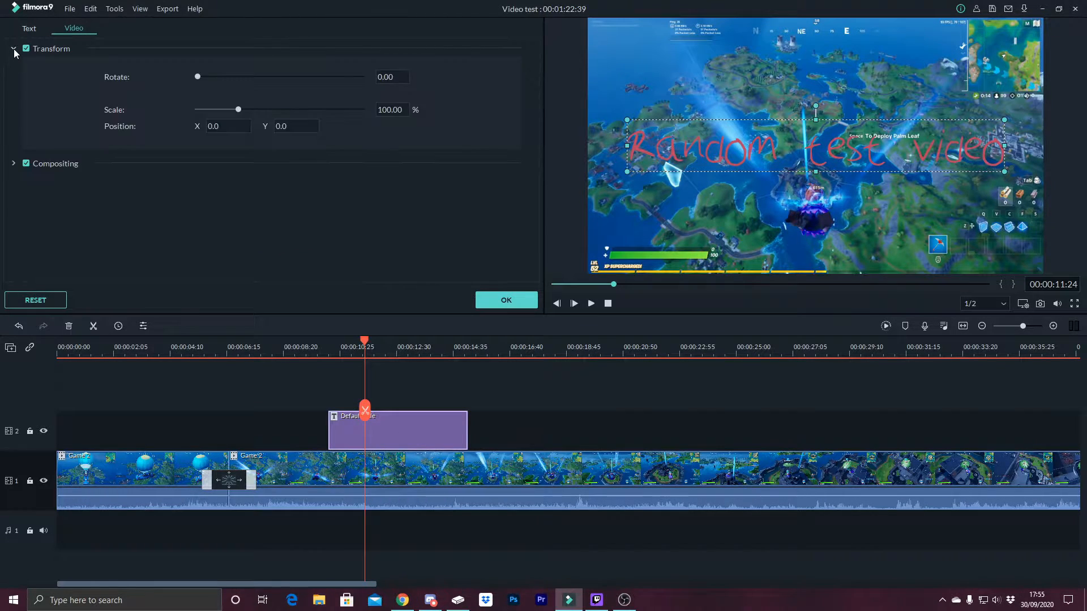
pyautogui.click(13, 50)
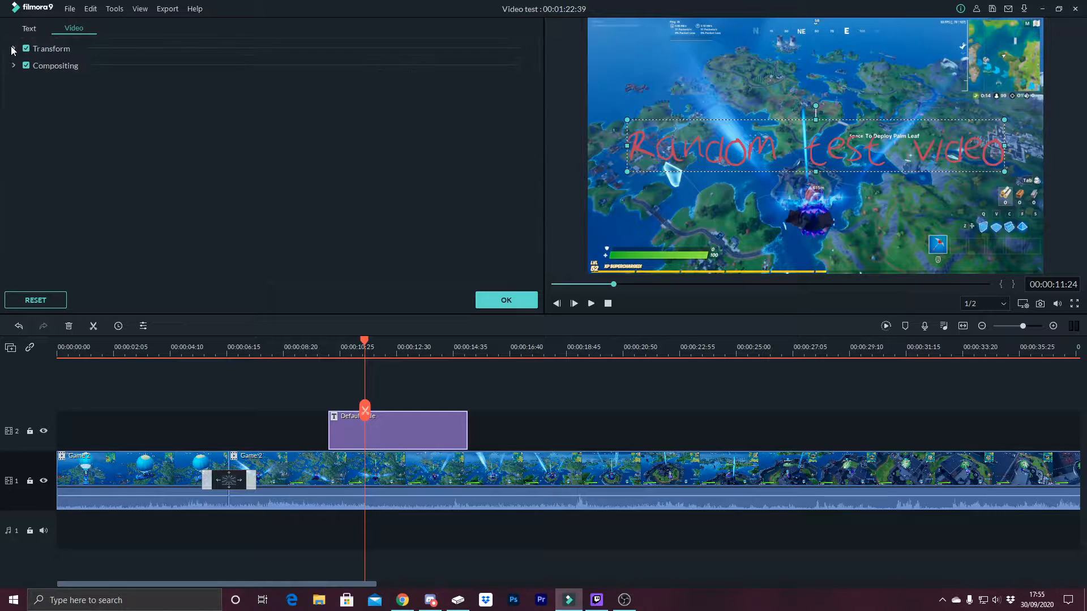
pyautogui.click(14, 66)
pyautogui.moveTo(362, 111); pyautogui.dragTo(490, 119)
pyautogui.click(507, 300)
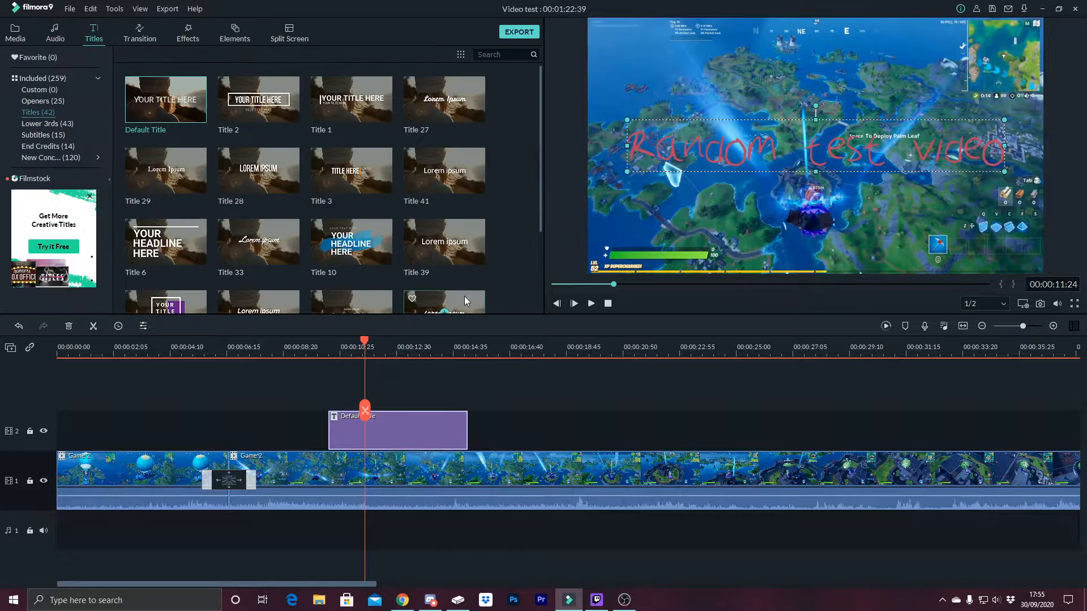
# Try the Title 24 preset at about 18 seconds on the title track, play it back, and delete it.
pyautogui.scroll(-10, 218, 225)
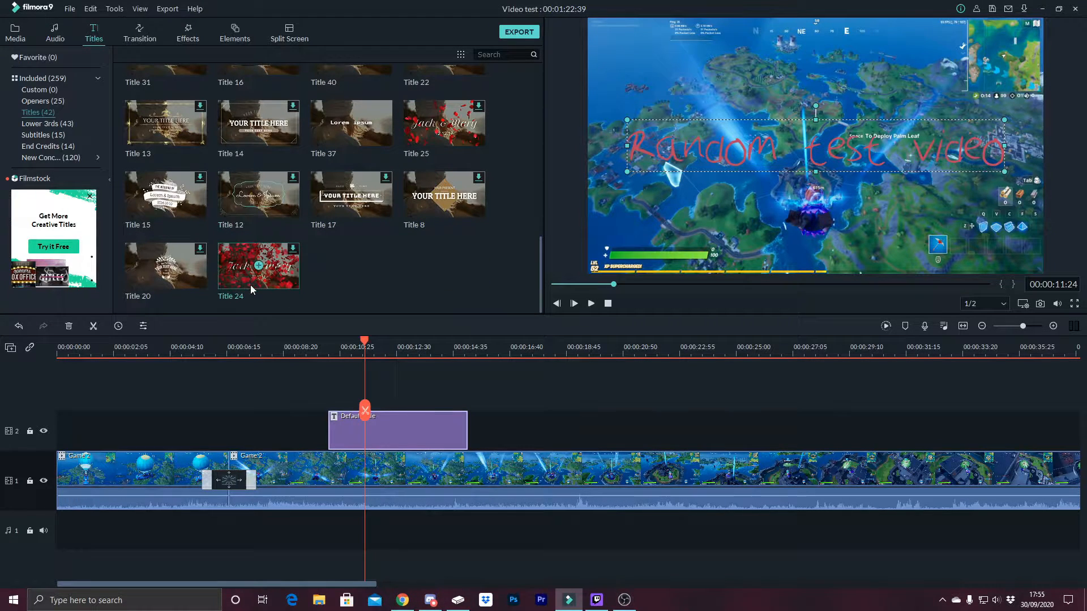
pyautogui.moveTo(251, 289); pyautogui.dragTo(565, 420)
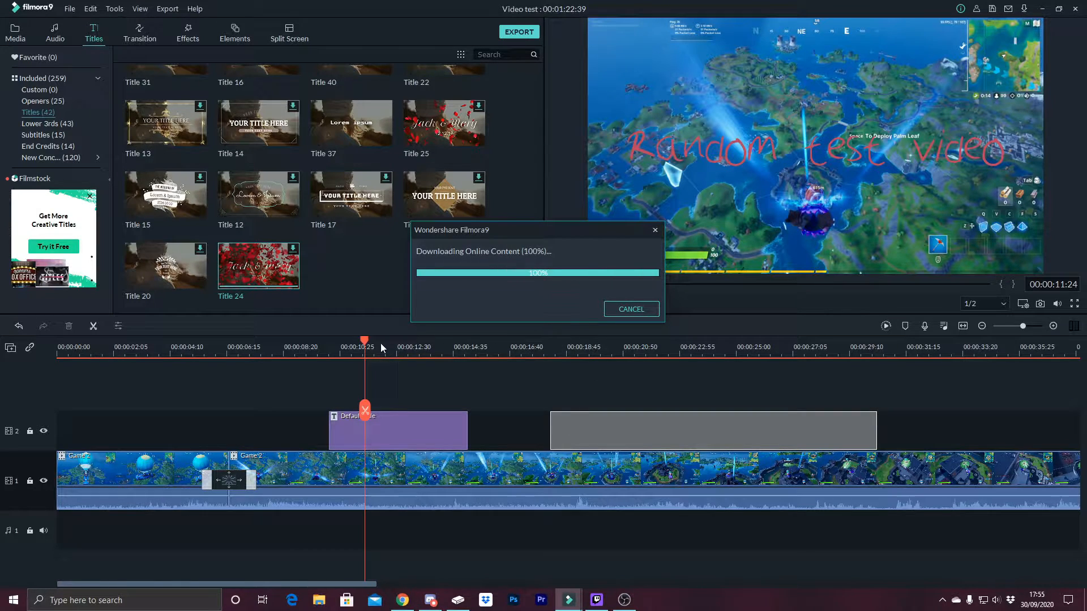
pyautogui.moveTo(365, 342); pyautogui.dragTo(547, 357)
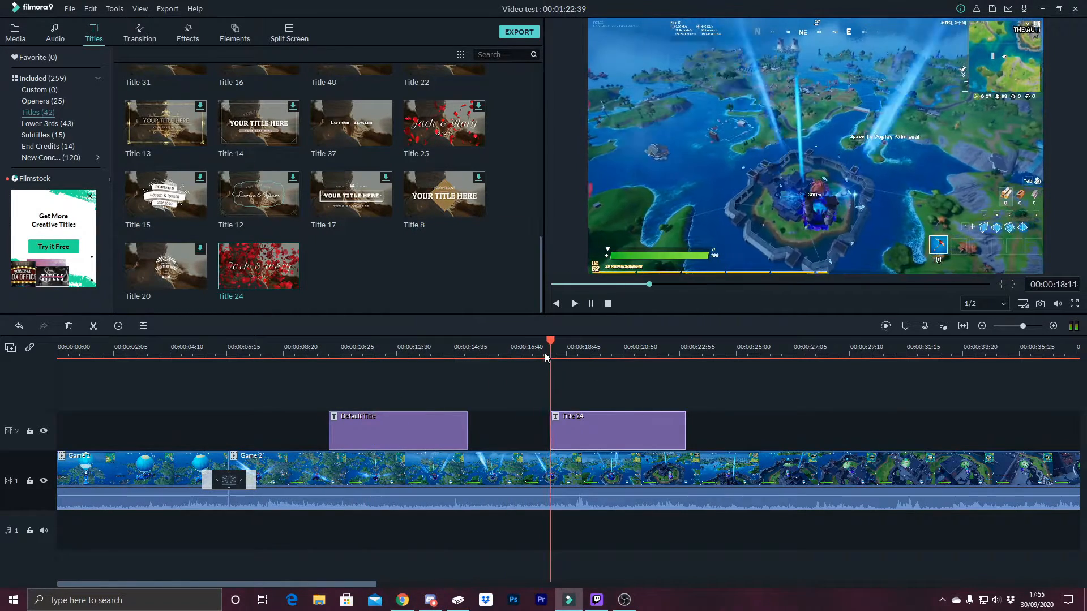
pyautogui.press('space')
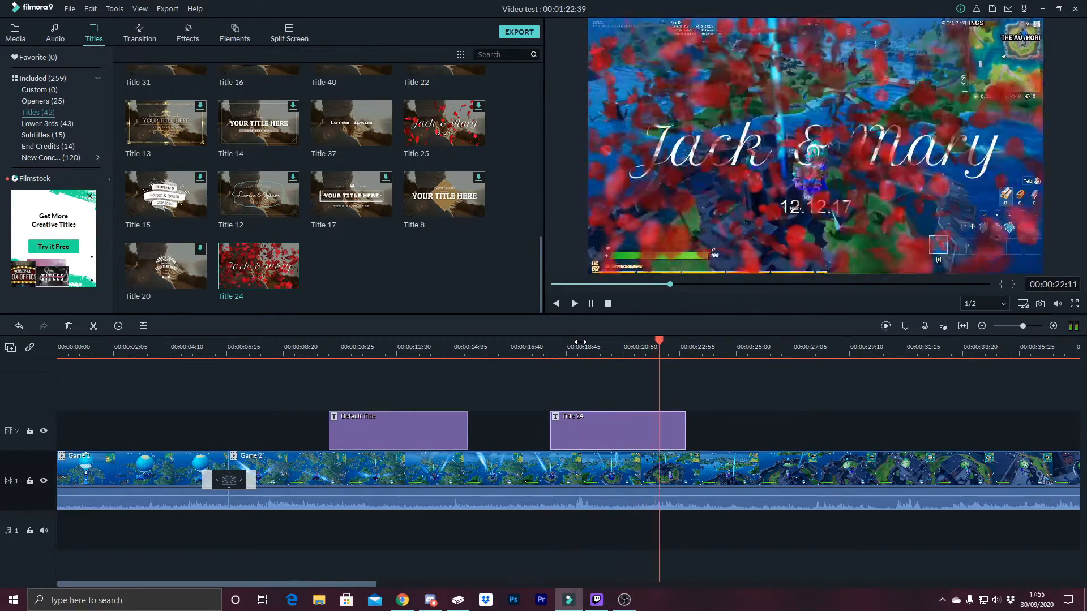
pyautogui.press('space')
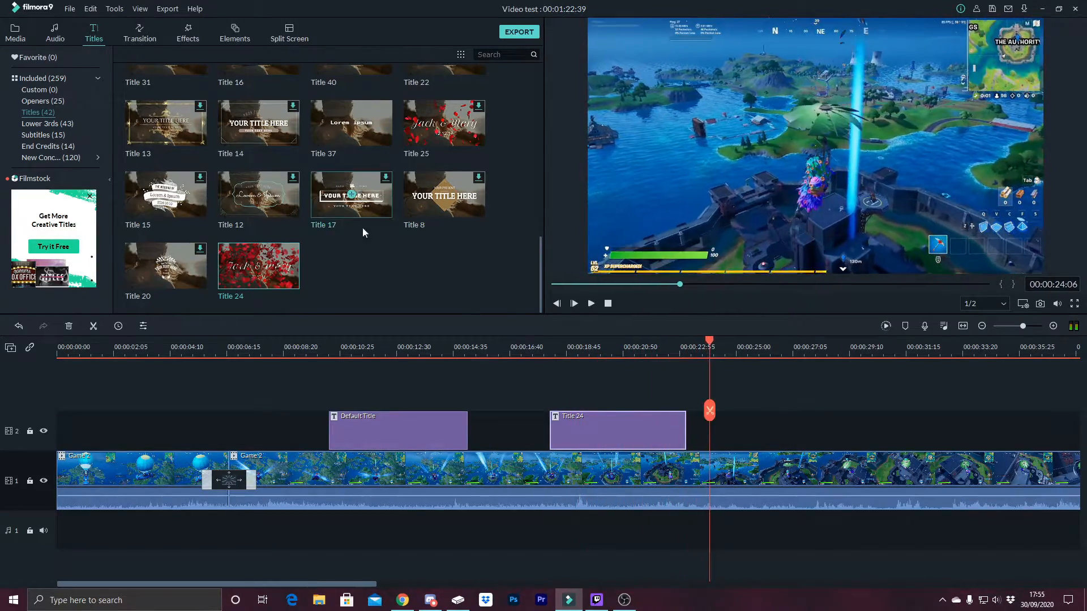
pyautogui.click(338, 207)
pyautogui.rightClick(588, 431)
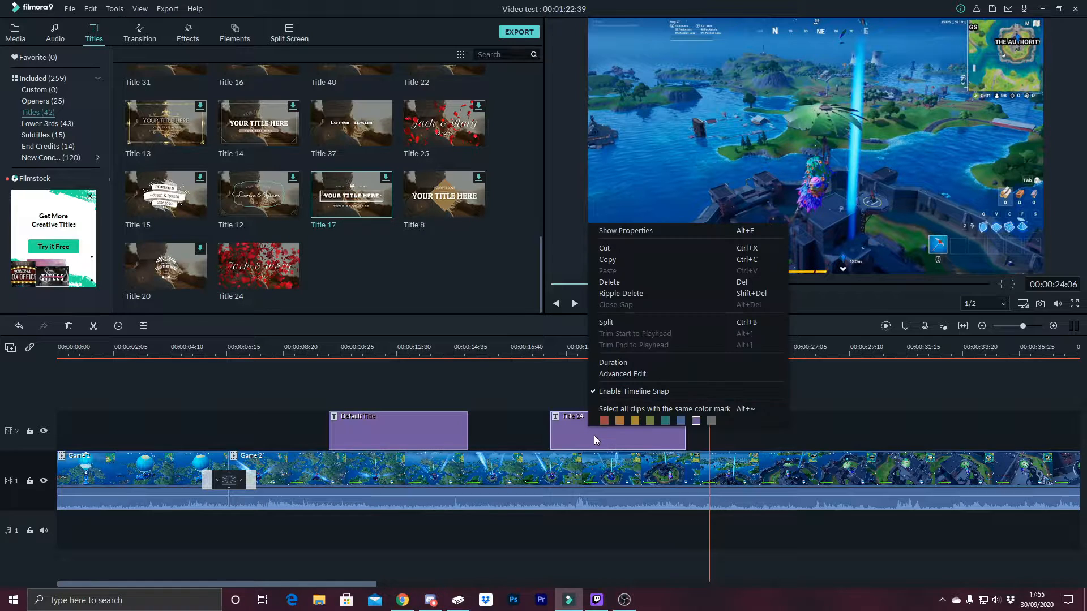
pyautogui.click(622, 279)
# Try the Title 17 preset after the first title, play it back, and undo adding it.
pyautogui.moveTo(379, 215); pyautogui.dragTo(574, 418)
pyautogui.press('space')
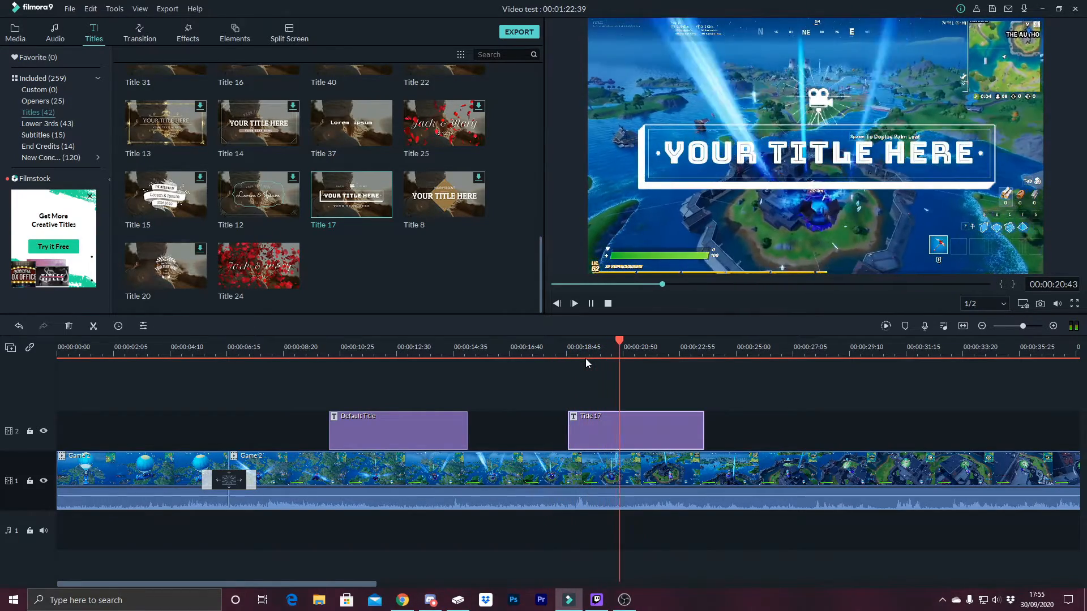
pyautogui.press('space')
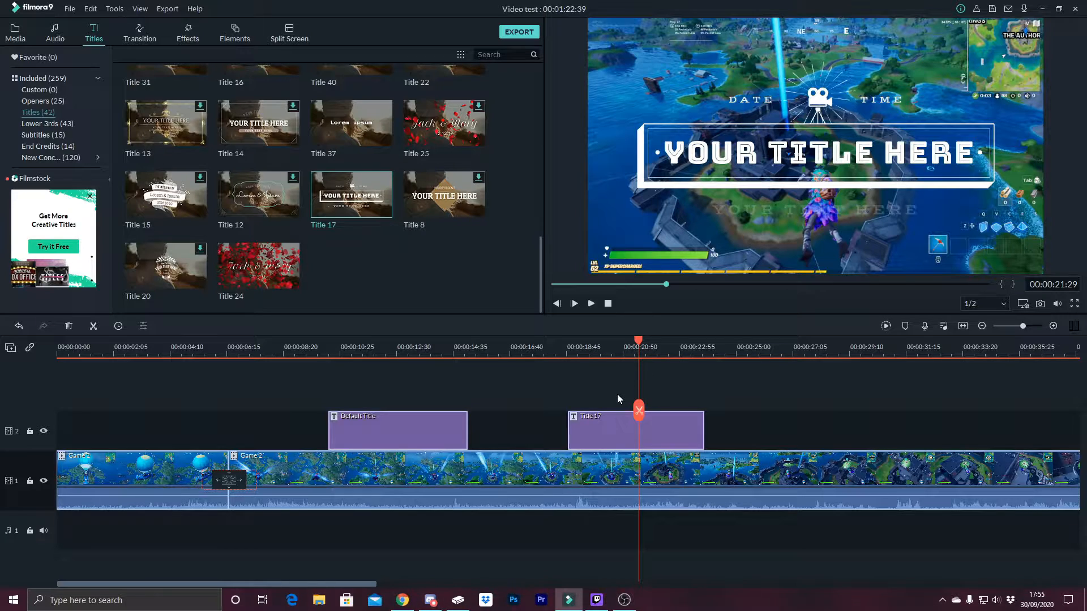
pyautogui.hotkey('ctrl', 'z')
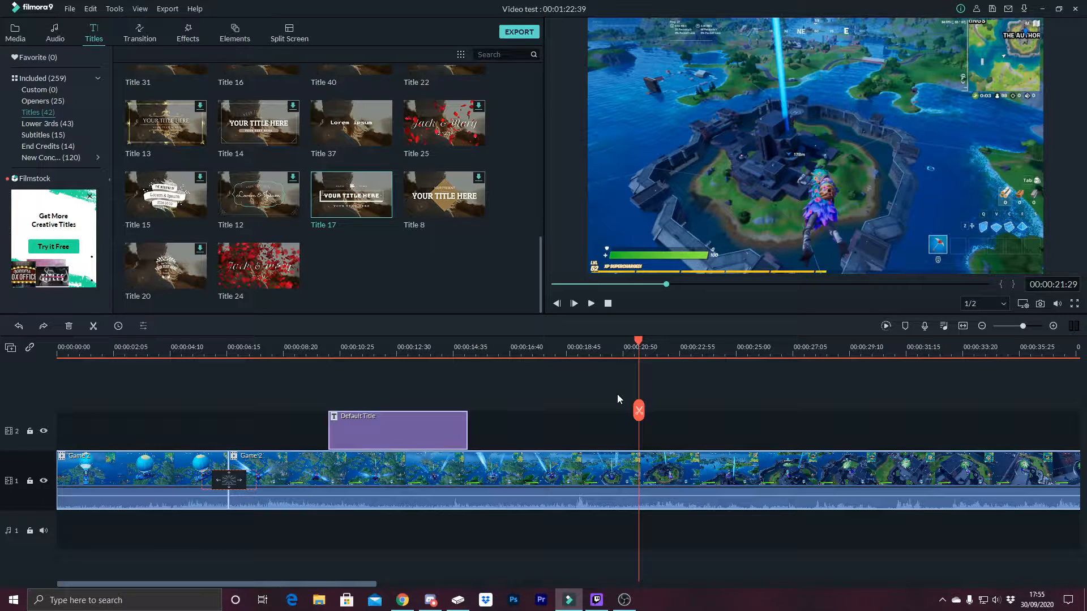
# Split the second gameplay clip at about 20 seconds and about 24 seconds to isolate a short section for effects.
pyautogui.click(195, 32)
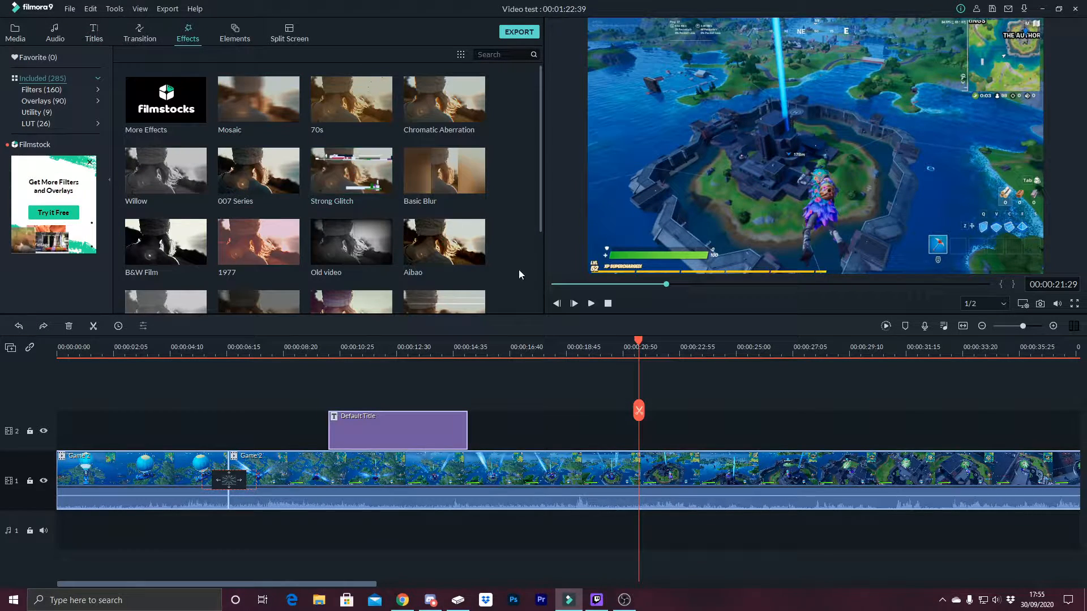
pyautogui.moveTo(637, 350); pyautogui.dragTo(718, 362)
pyautogui.click(93, 326)
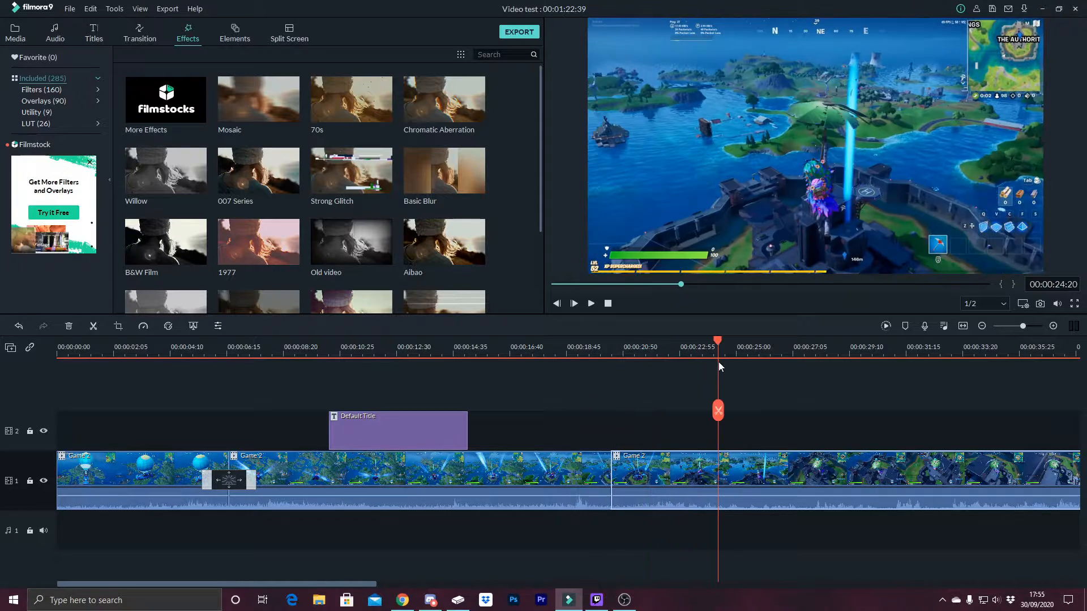
pyautogui.click(94, 326)
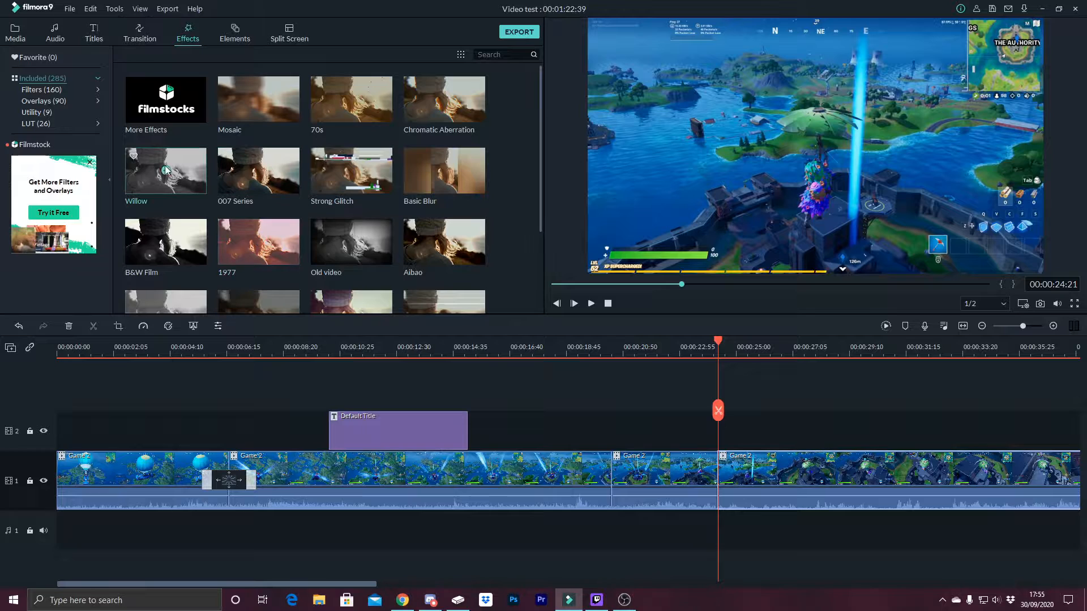
# Try the Strong Glitch and Disco overlay effects on the gameplay footage around the isolated section.
pyautogui.click(36, 105)
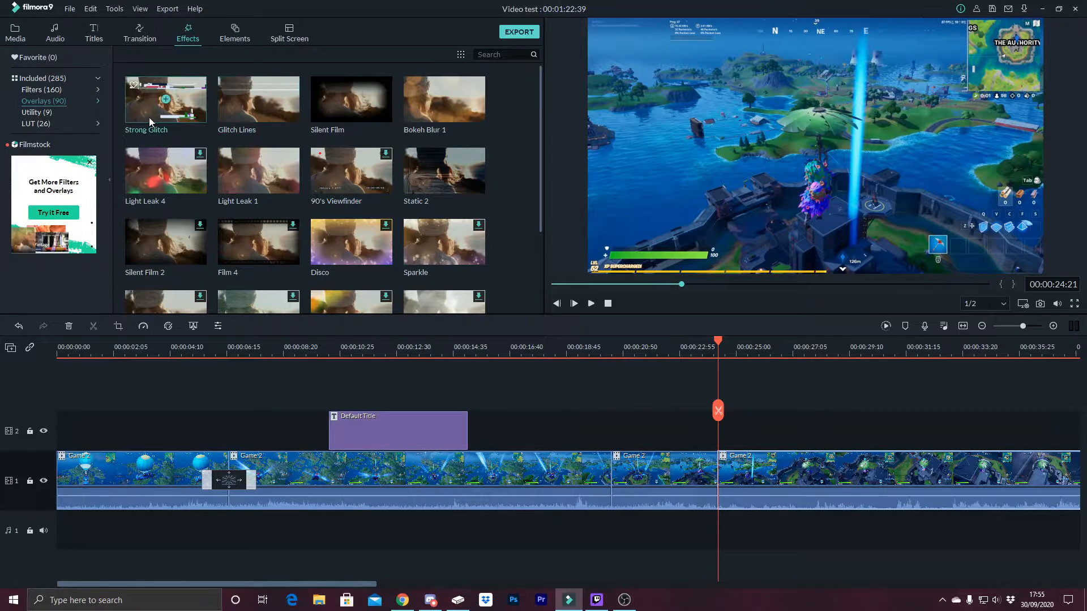
pyautogui.moveTo(150, 120); pyautogui.dragTo(692, 470)
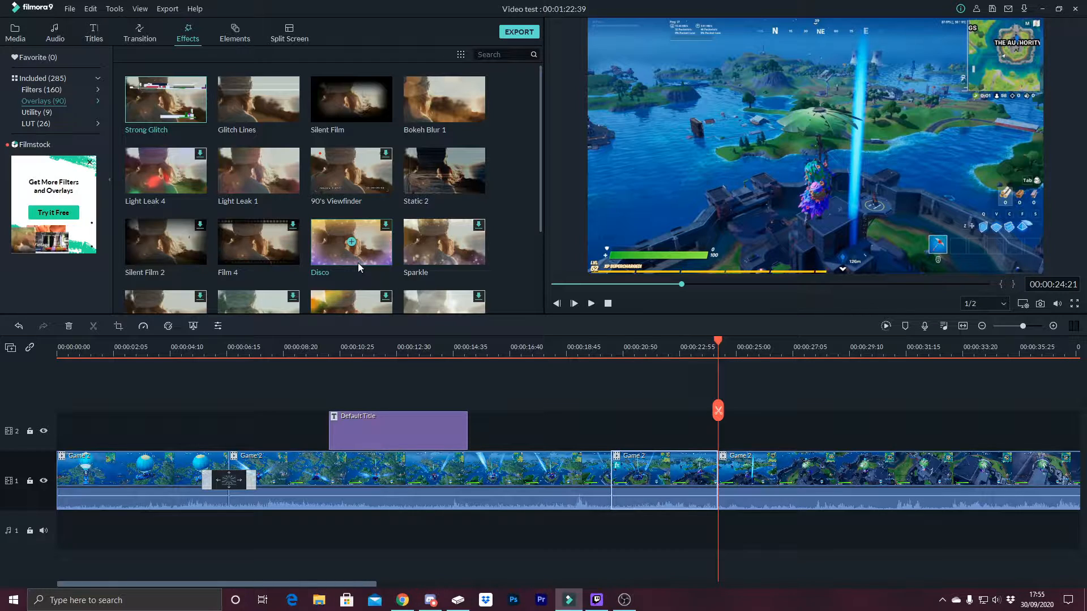
pyautogui.moveTo(360, 259); pyautogui.dragTo(598, 464)
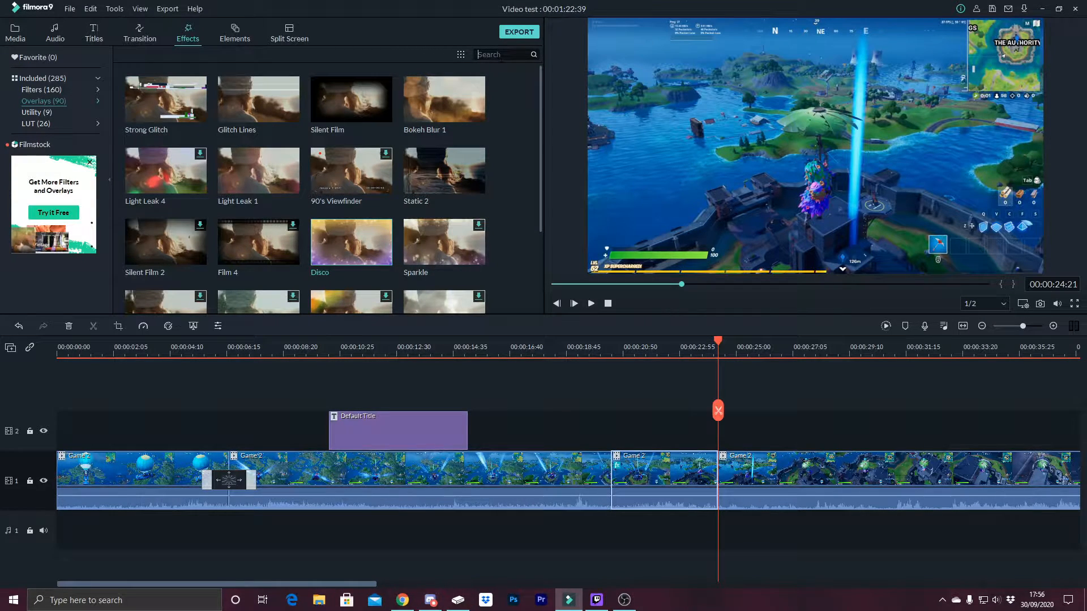
# Search the overlays for "glit", try Glitch Blocks on the isolated section of gameplay, and play it from about 20 seconds.
pyautogui.click(500, 57)
pyautogui.write('glit')
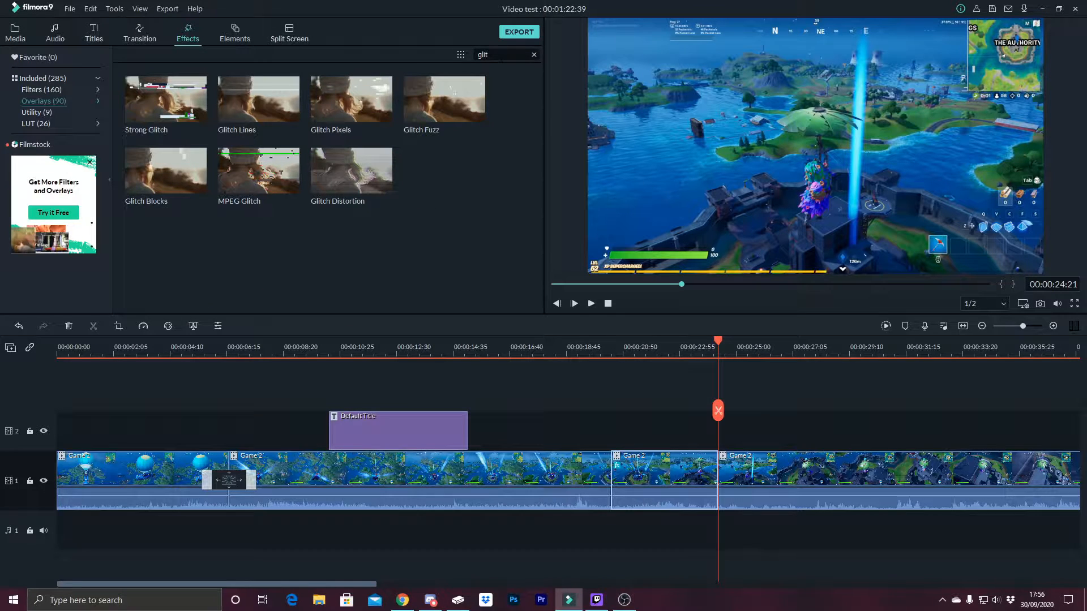
pyautogui.moveTo(346, 176); pyautogui.dragTo(214, 272)
pyautogui.moveTo(165, 170); pyautogui.dragTo(657, 470)
pyautogui.click(609, 387)
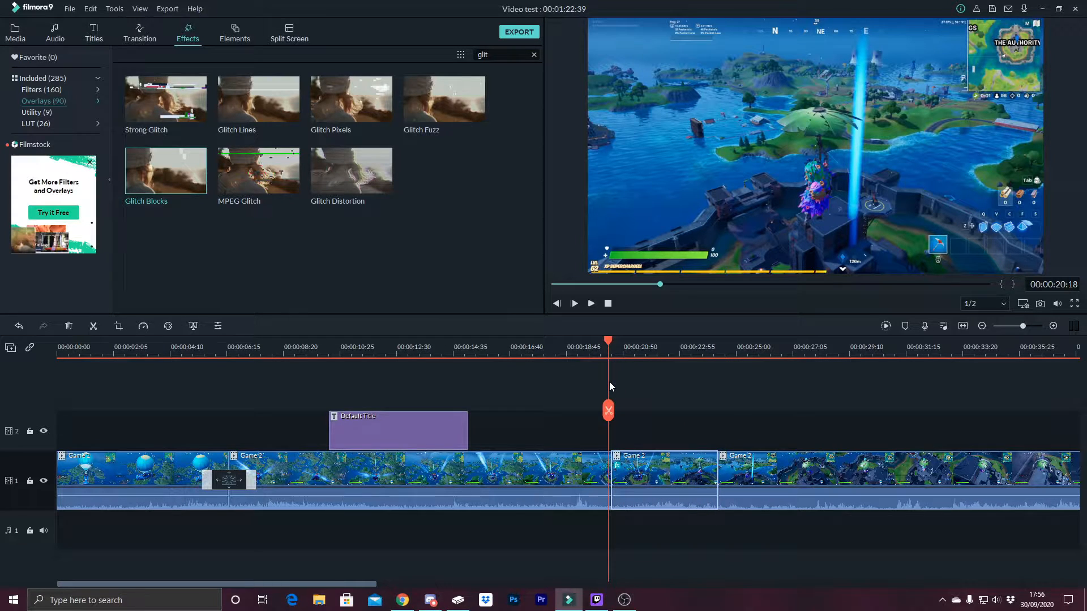
pyautogui.press('space')
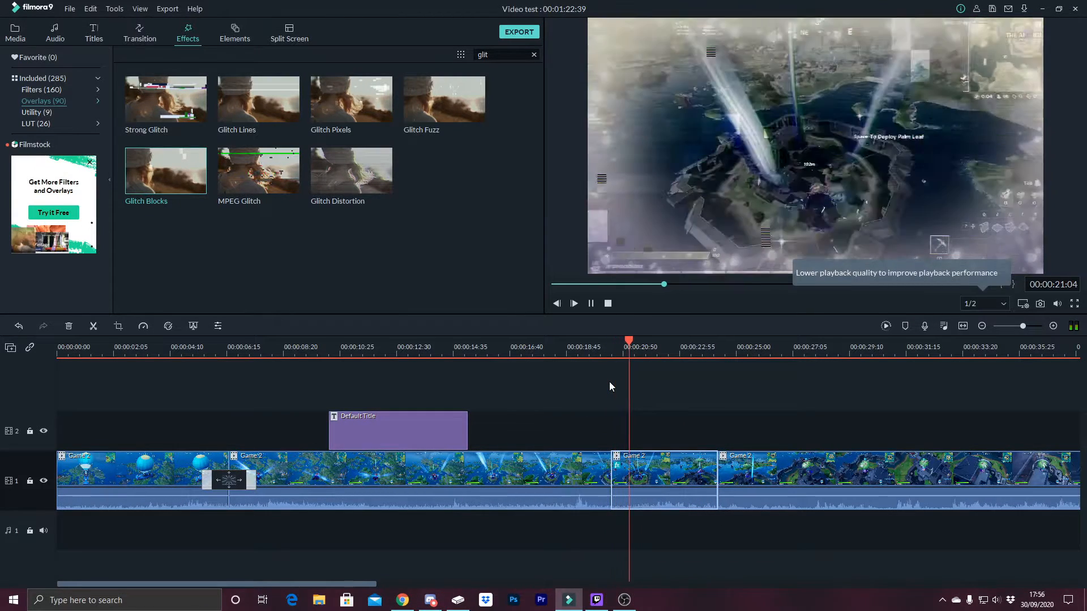
pyautogui.press('space')
# Undo the trial overlay effects on the gameplay footage.
pyautogui.hotkey('ctrl', 'z')
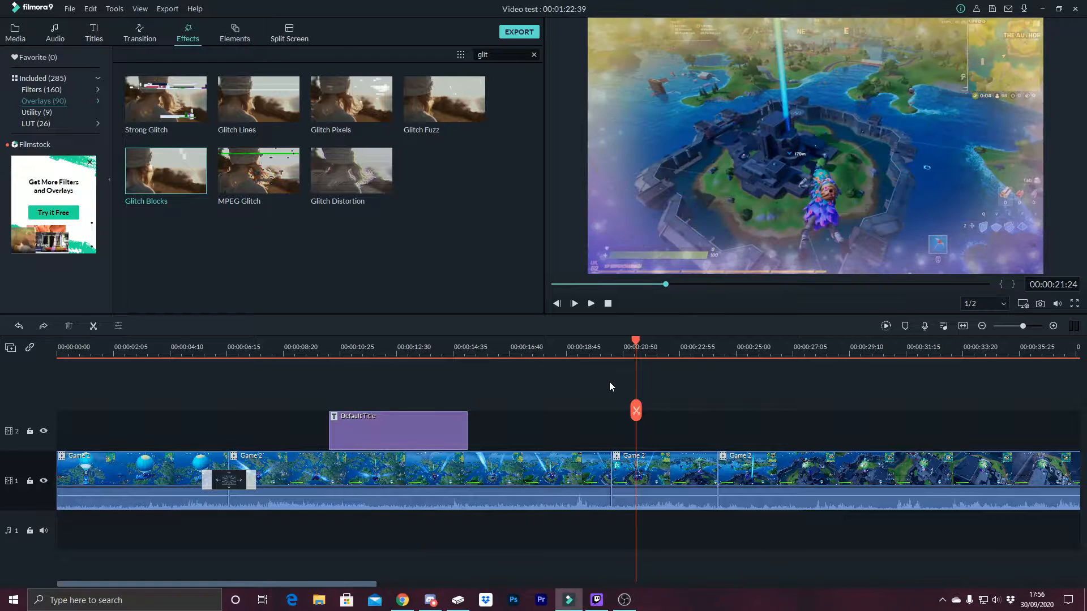
pyautogui.hotkey('ctrl', 'z')
pyautogui.hotkey('ctrl', 'z')
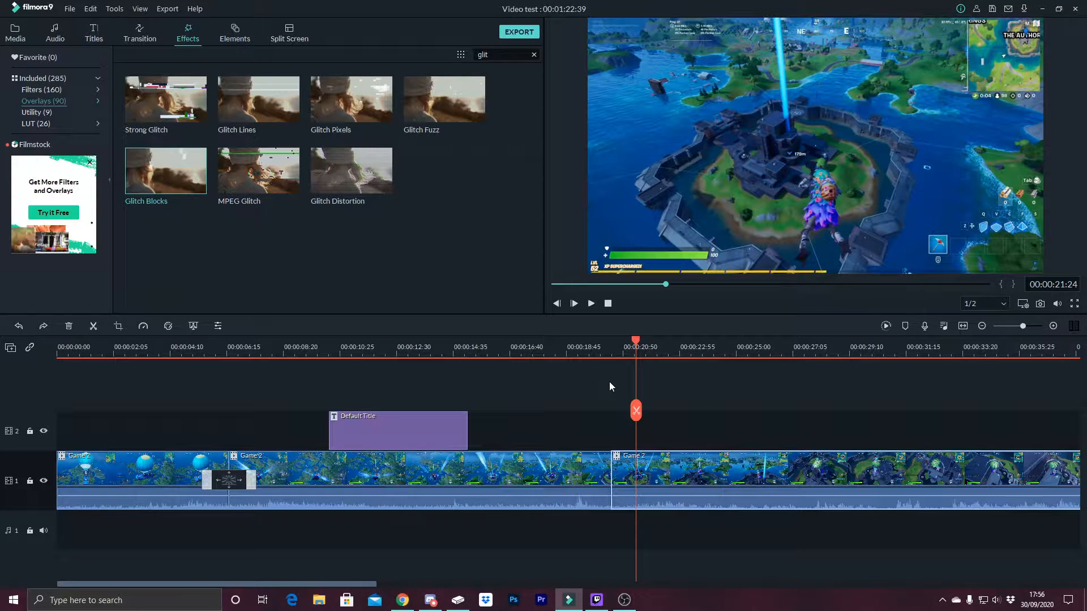
pyautogui.hotkey('ctrl', 'z')
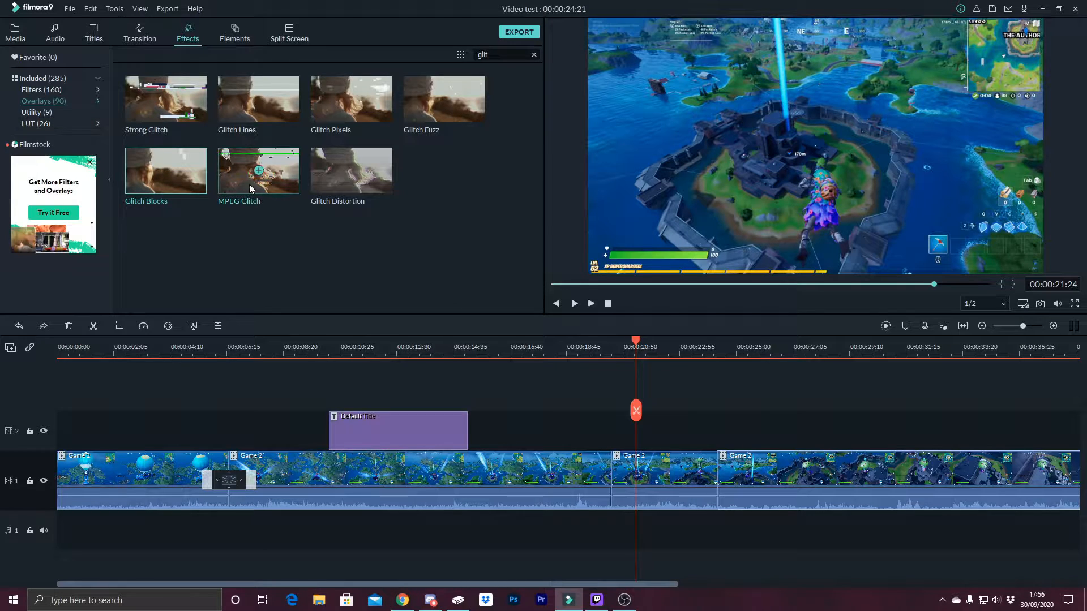
# Apply the MPEG Glitch overlay to the isolated section, test its Alpha at 0, and keep it at 100.
pyautogui.moveTo(246, 186); pyautogui.dragTo(661, 470)
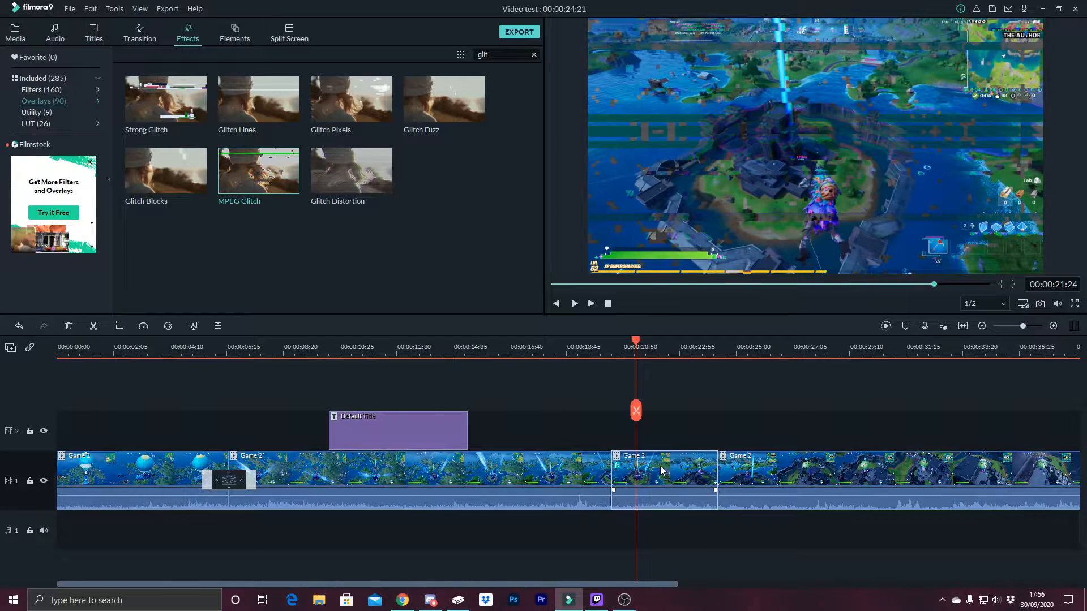
pyautogui.doubleClick(661, 467)
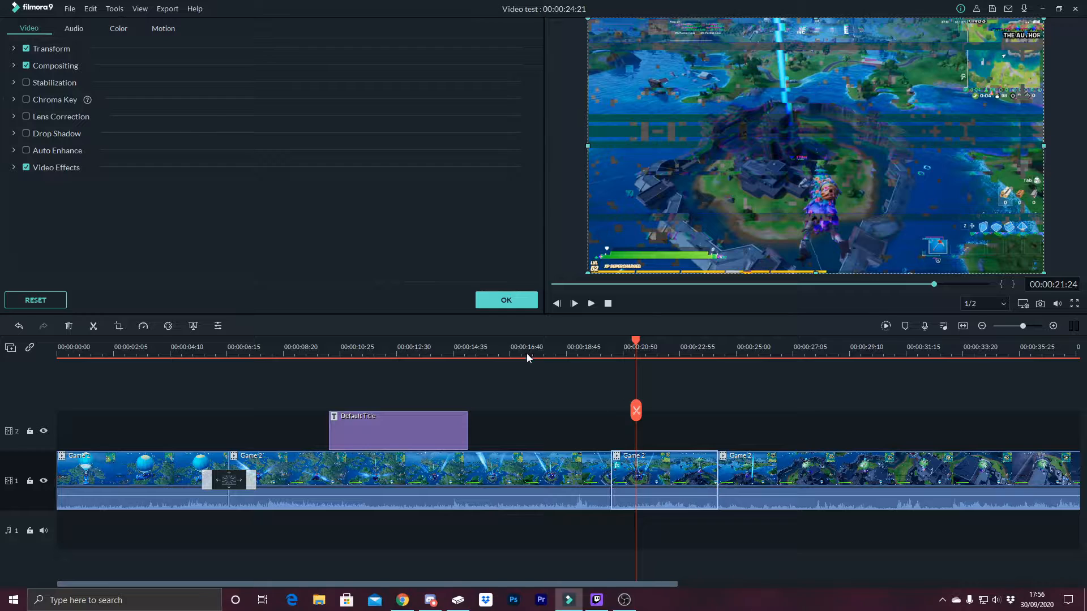
pyautogui.click(14, 167)
pyautogui.scroll(-2, 238, 186)
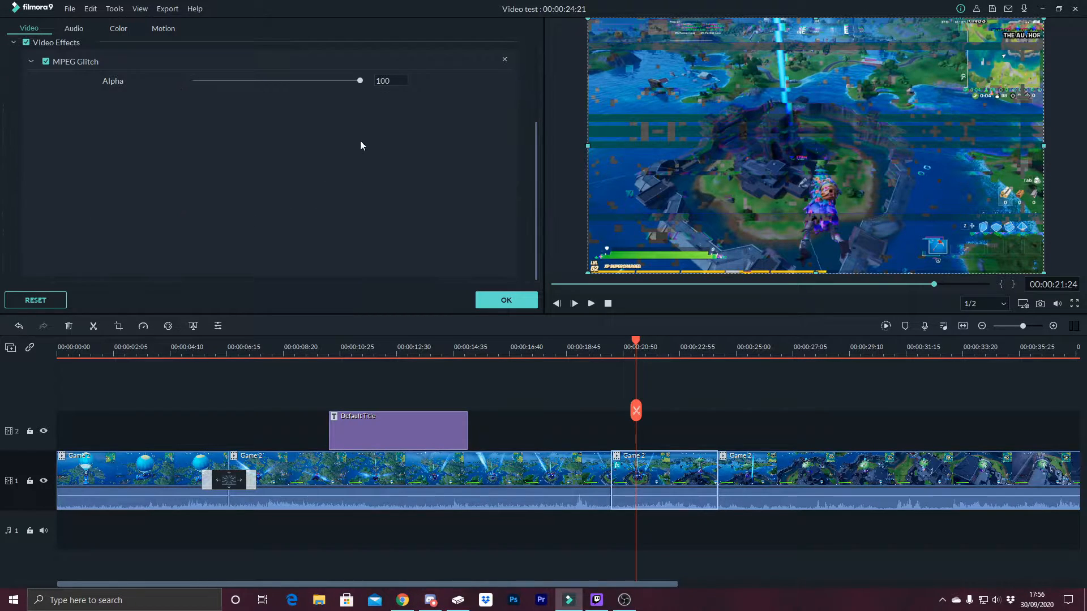
pyautogui.moveTo(361, 81); pyautogui.dragTo(142, 97)
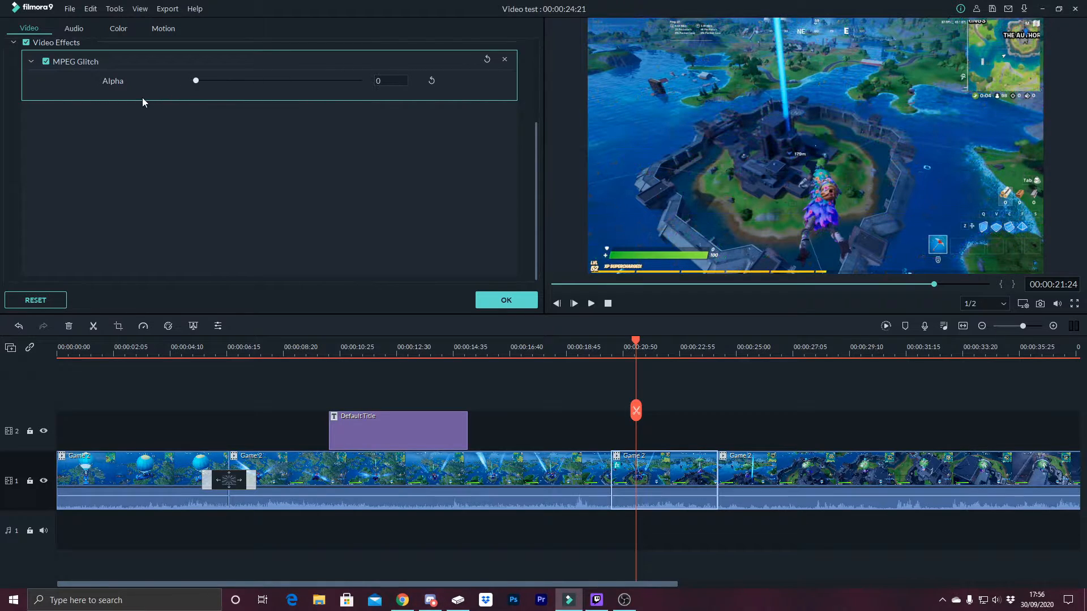
pyautogui.moveTo(225, 91); pyautogui.dragTo(268, 103)
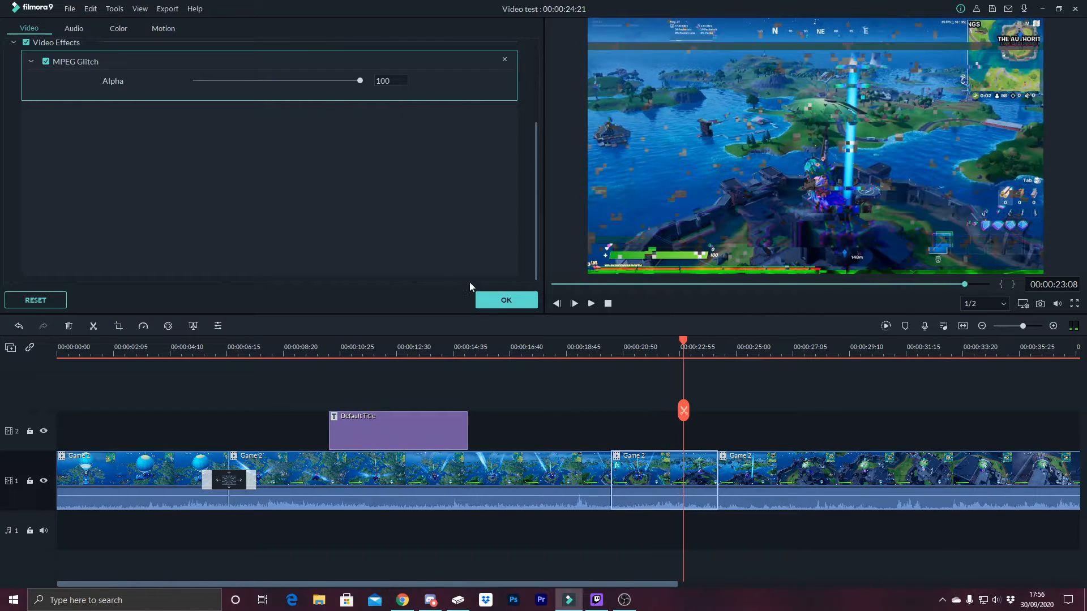
pyautogui.click(505, 302)
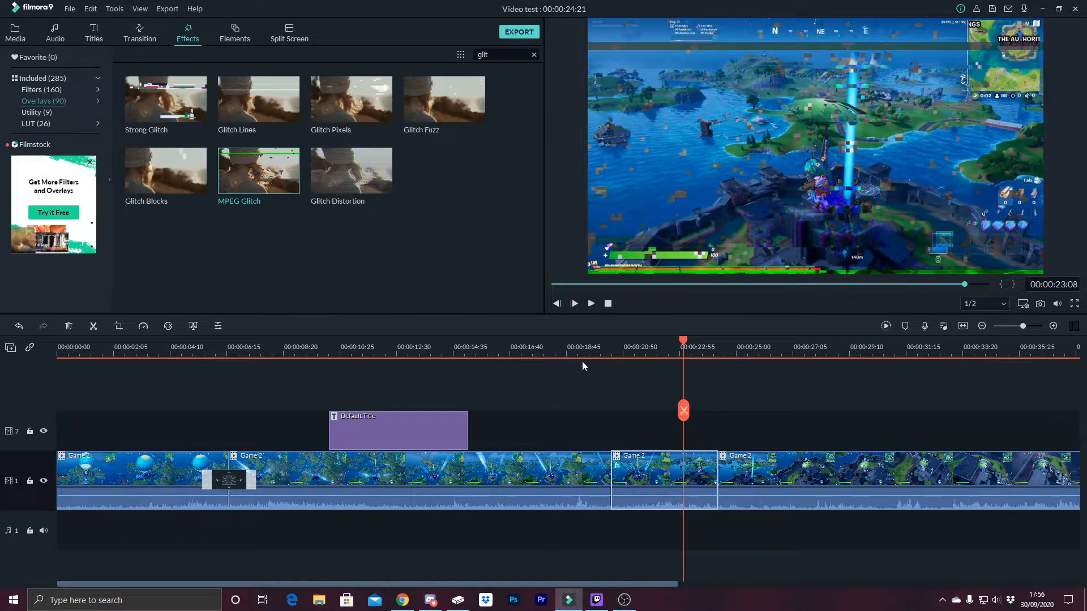
# Search the filters for "blur", apply Square Blur to the isolated section, and play the result.
pyautogui.click(42, 89)
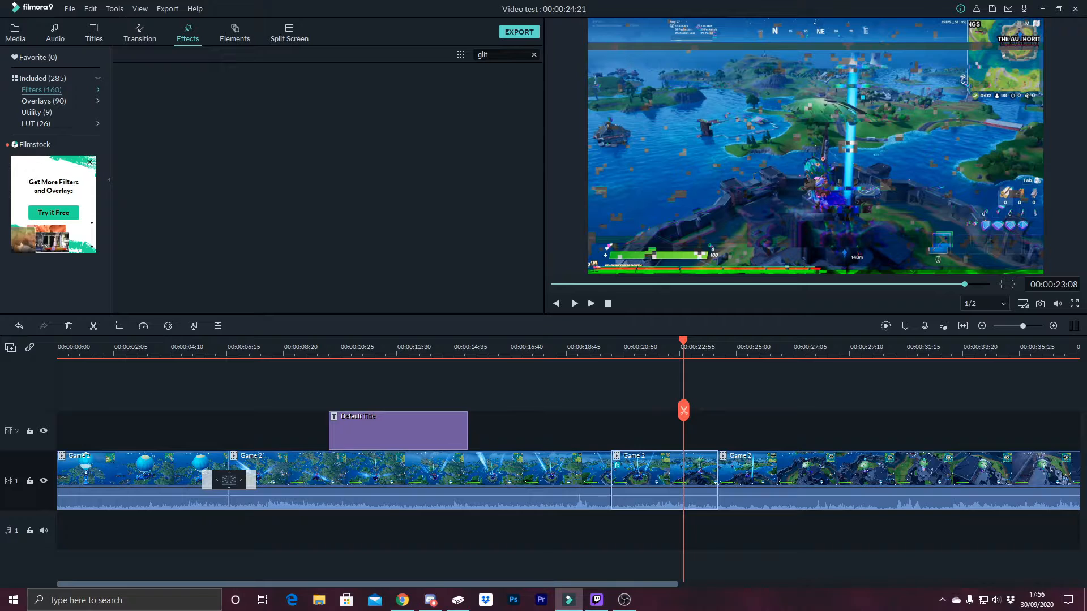
pyautogui.click(534, 54)
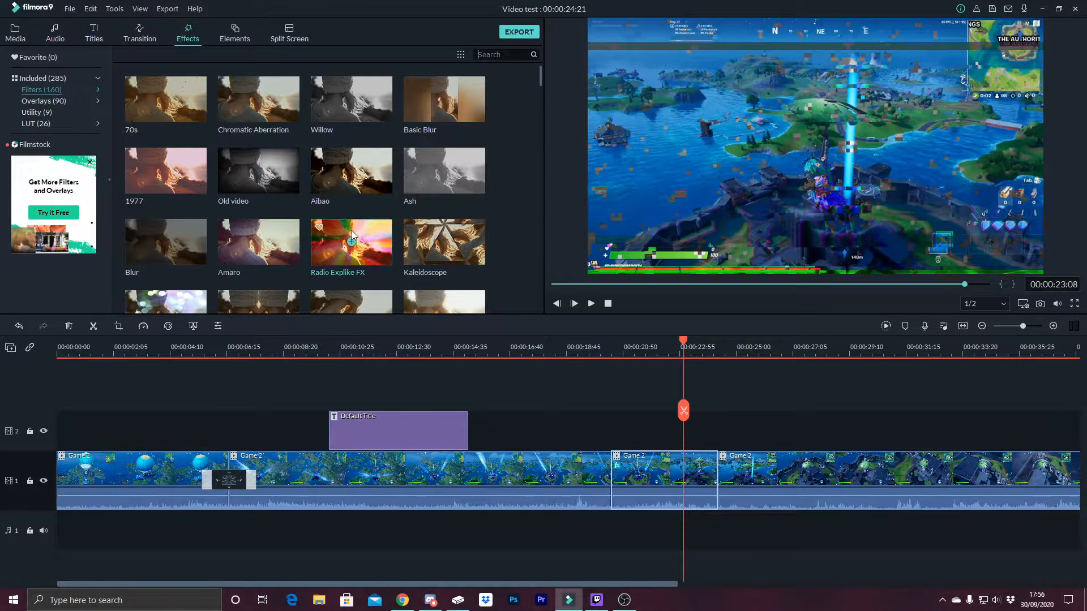
pyautogui.scroll(-10, 352, 231)
pyautogui.scroll(-5, 352, 235)
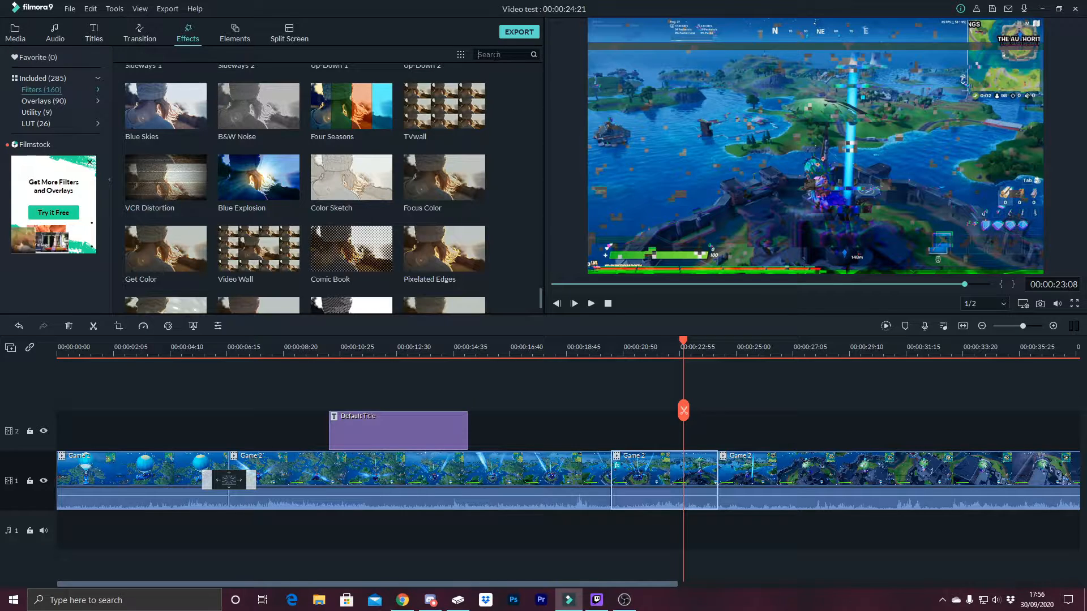
pyautogui.click(501, 55)
pyautogui.write('blur')
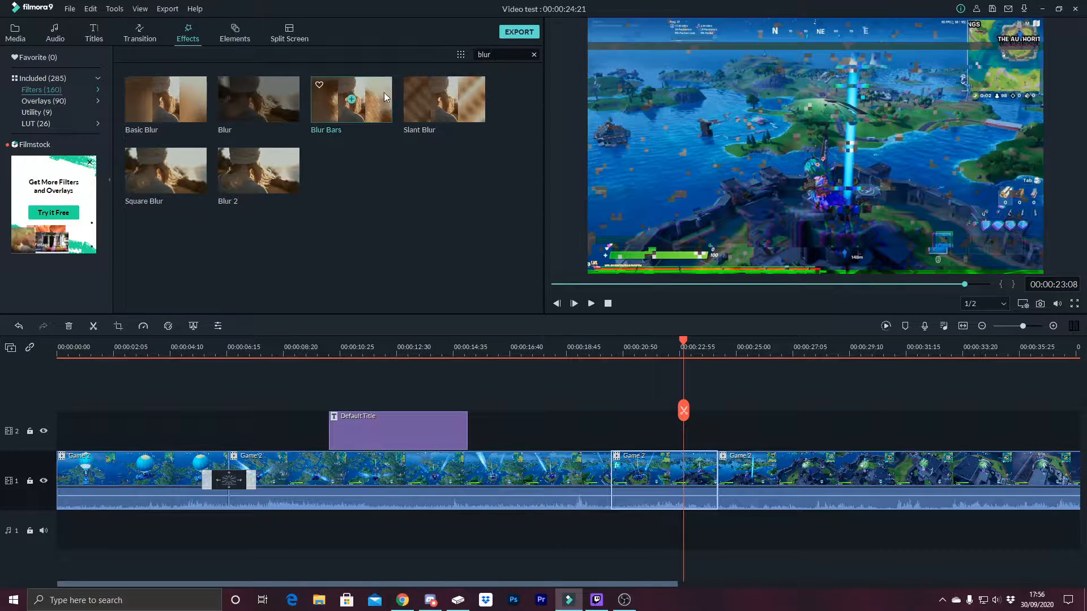
pyautogui.moveTo(148, 195); pyautogui.dragTo(668, 464)
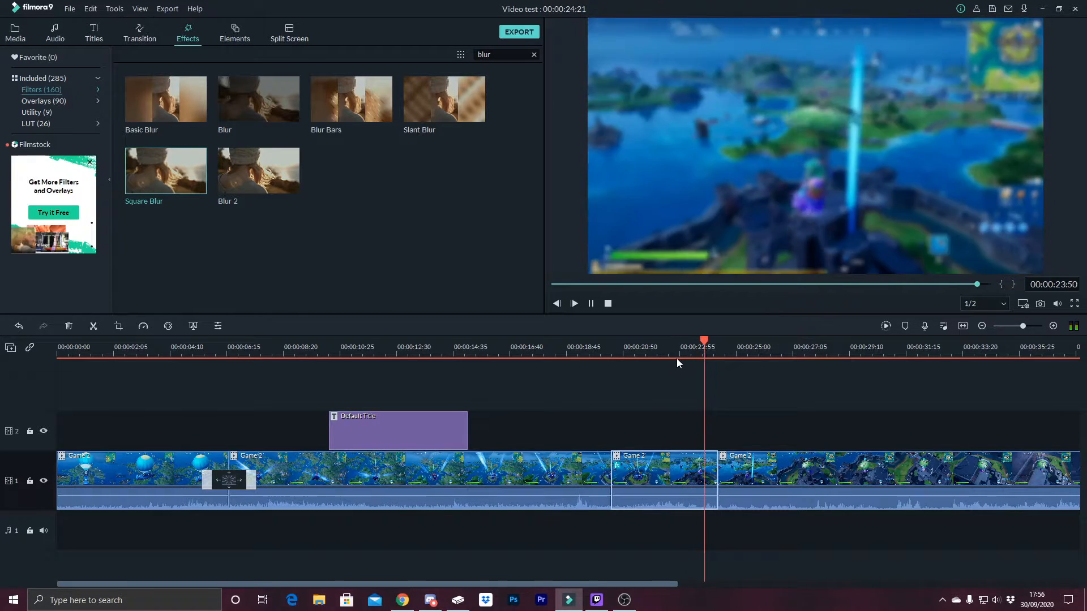
pyautogui.press('space')
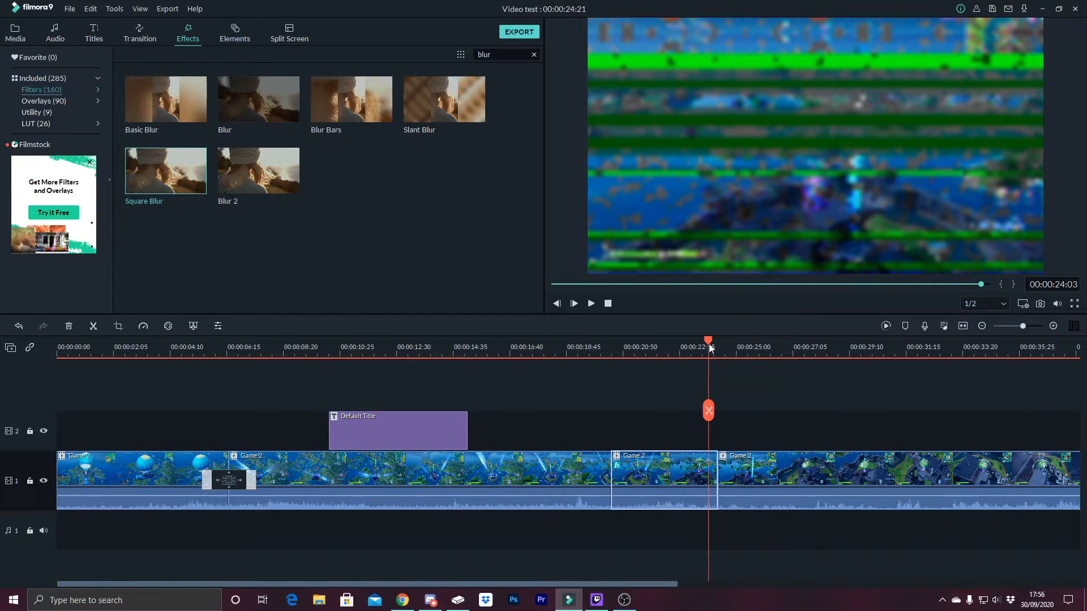
pyautogui.moveTo(710, 347); pyautogui.dragTo(808, 368)
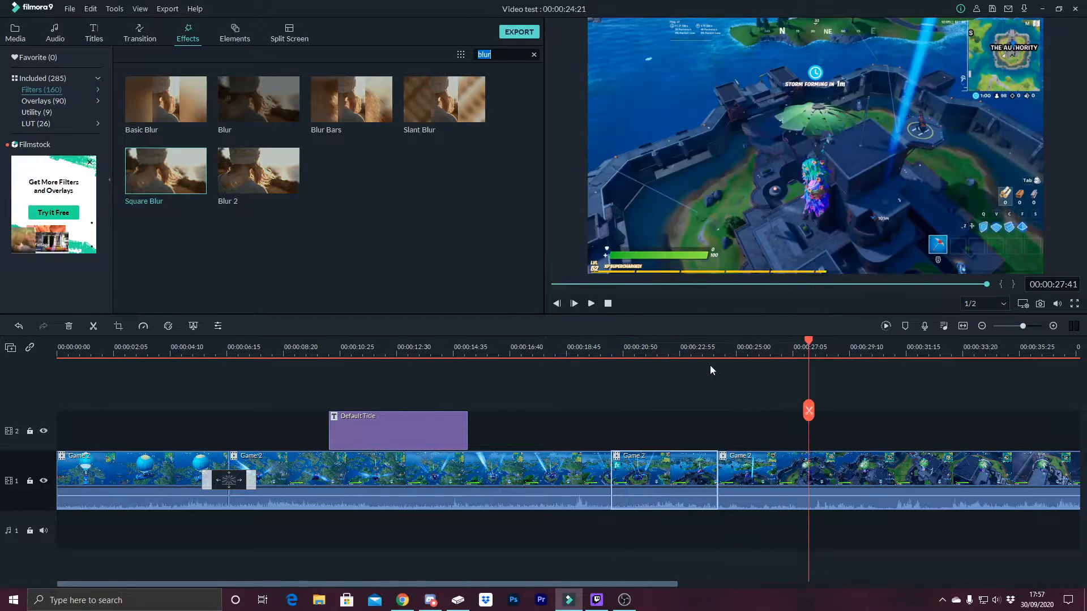
# Try the Video Game Jump sound effect on the audio track at 00:00:27:41, play it back, and undo adding it.
pyautogui.click(52, 35)
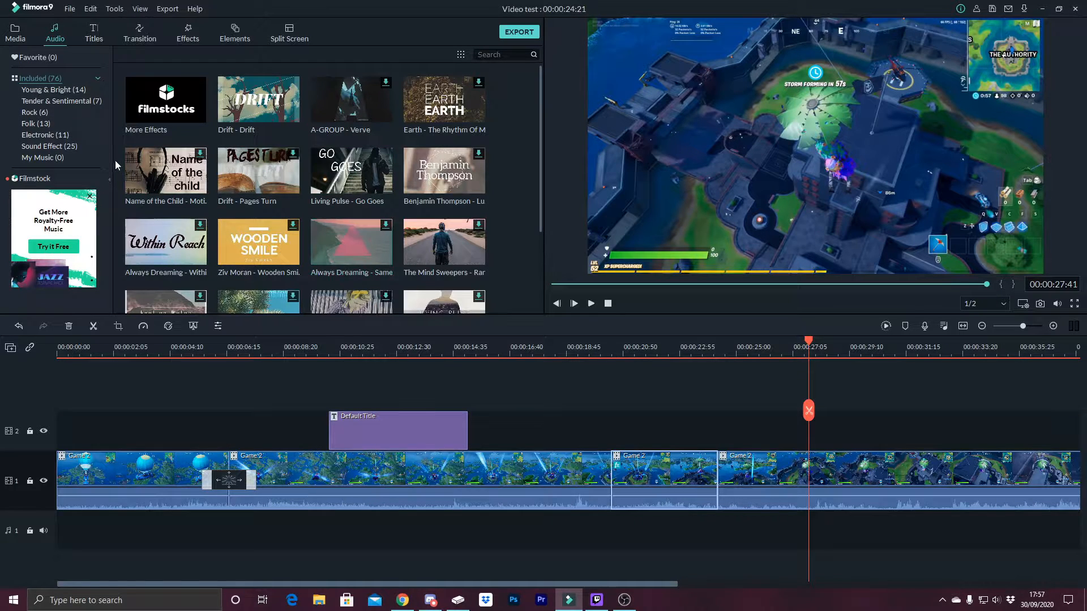
pyautogui.click(49, 146)
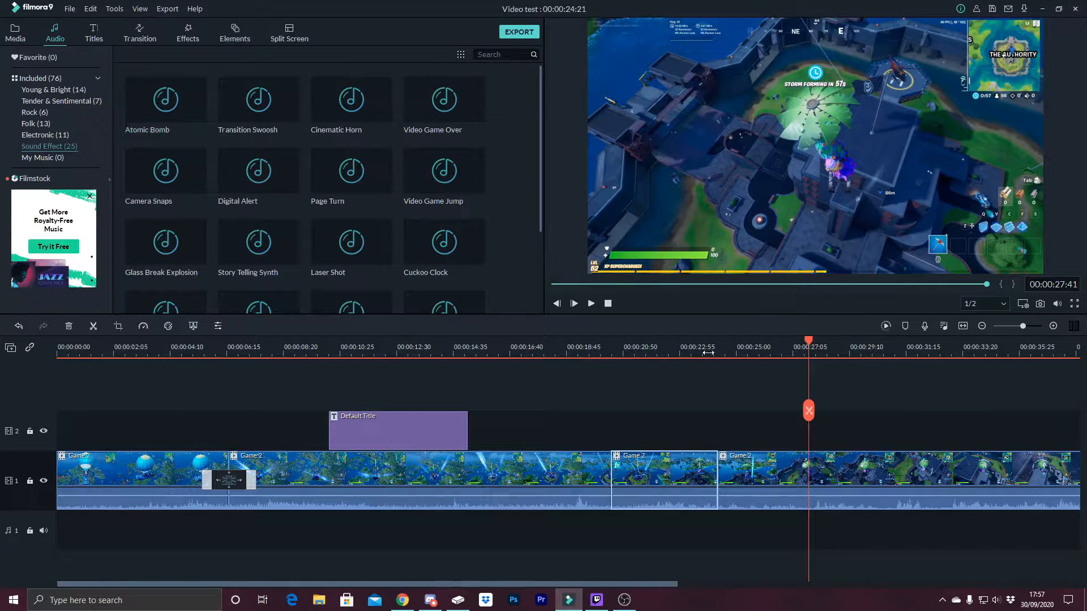
pyautogui.click(356, 582)
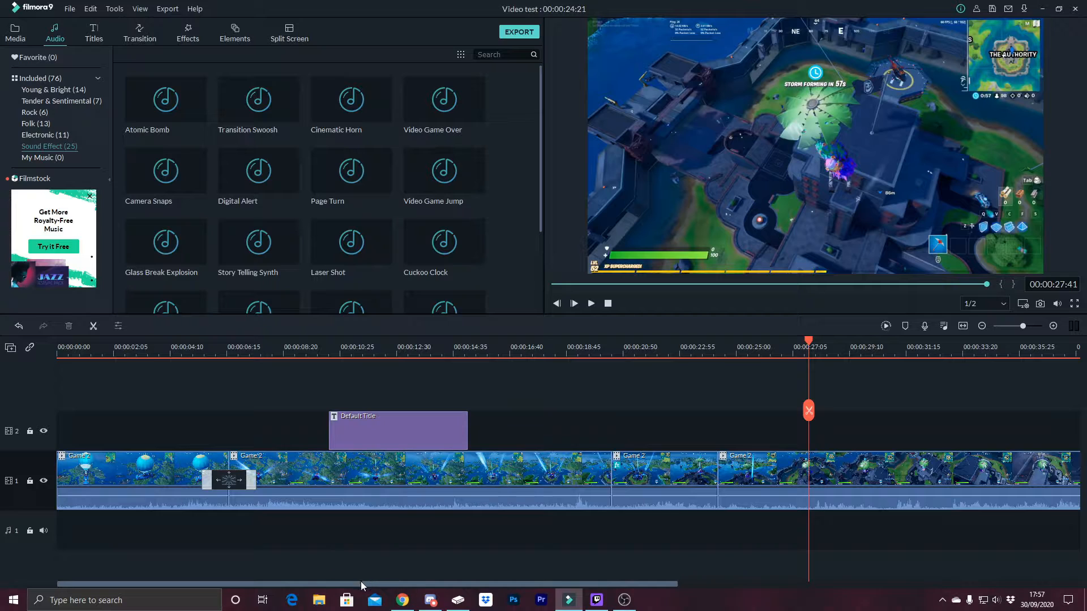
pyautogui.moveTo(355, 581); pyautogui.dragTo(506, 582)
pyautogui.moveTo(459, 170); pyautogui.dragTo(568, 428)
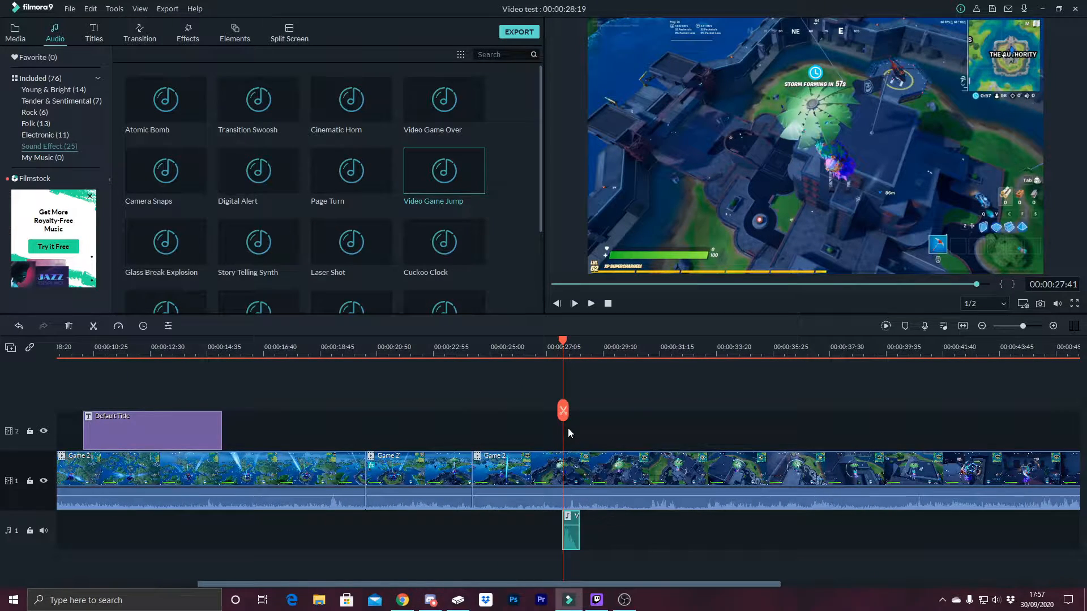
pyautogui.press('space')
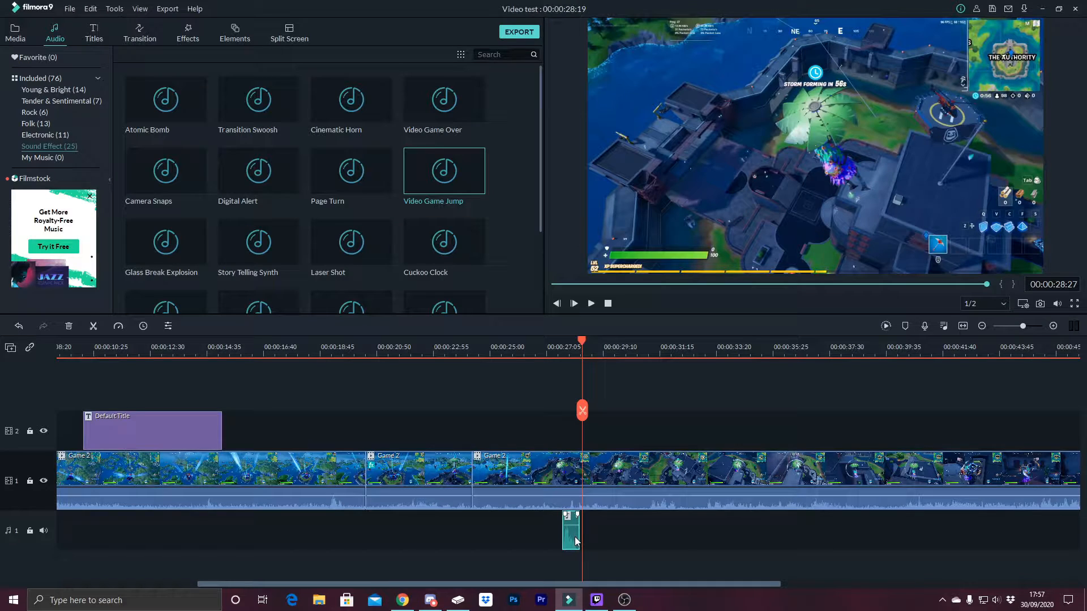
pyautogui.hotkey('ctrl', 'z')
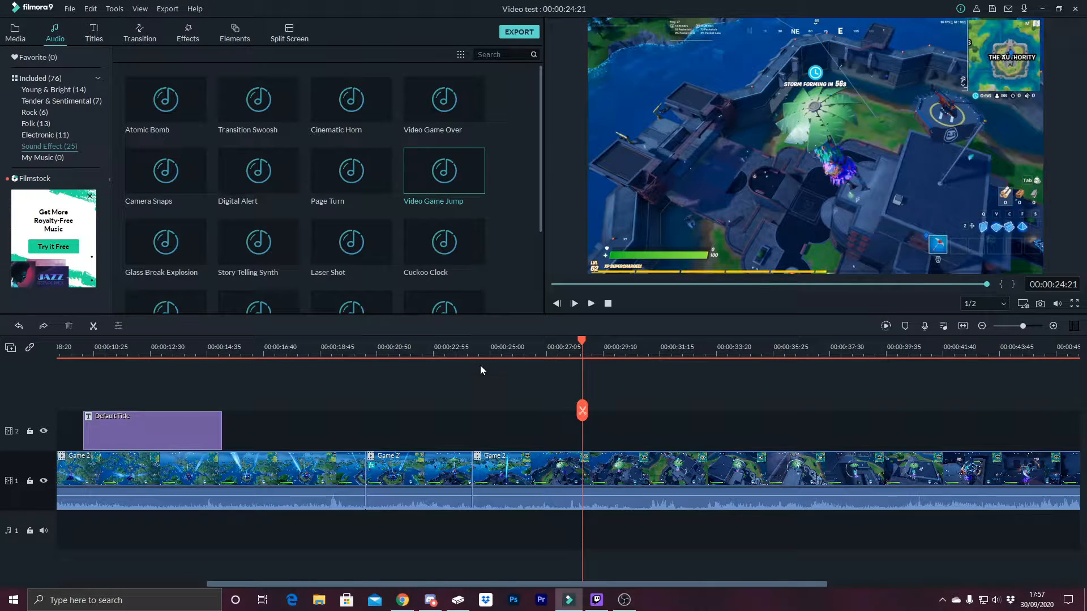
# Try the Glass Break Explosion sound effect on the audio track at 00:00:28:27, undo it, and browse the remaining sound effects.
pyautogui.scroll(-3, 470, 305)
pyautogui.moveTo(166, 125); pyautogui.dragTo(583, 521)
pyautogui.press('space')
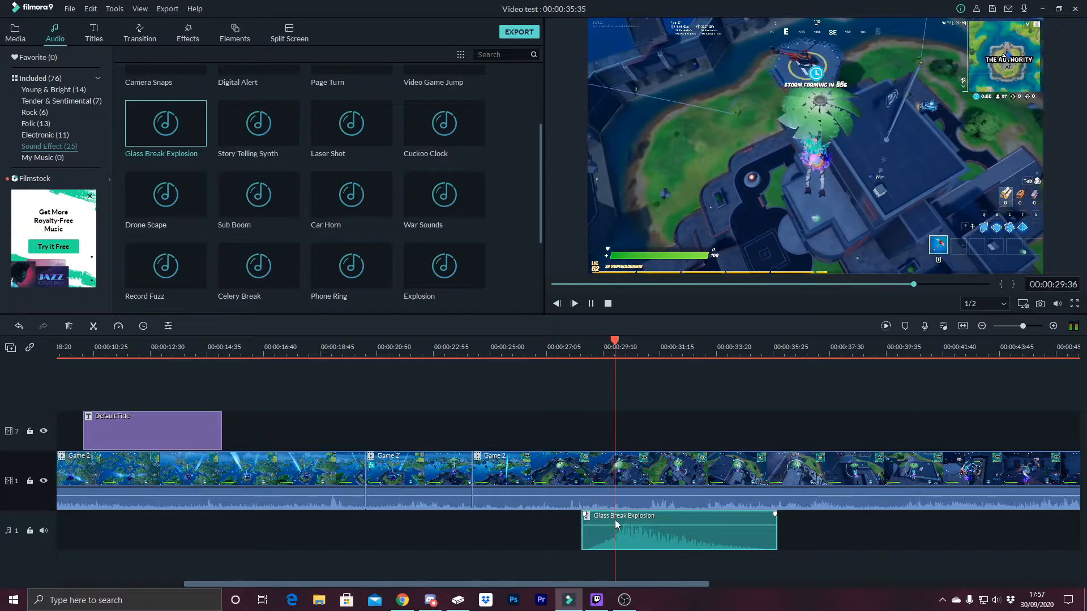
pyautogui.press('space')
pyautogui.hotkey('ctrl', 'z')
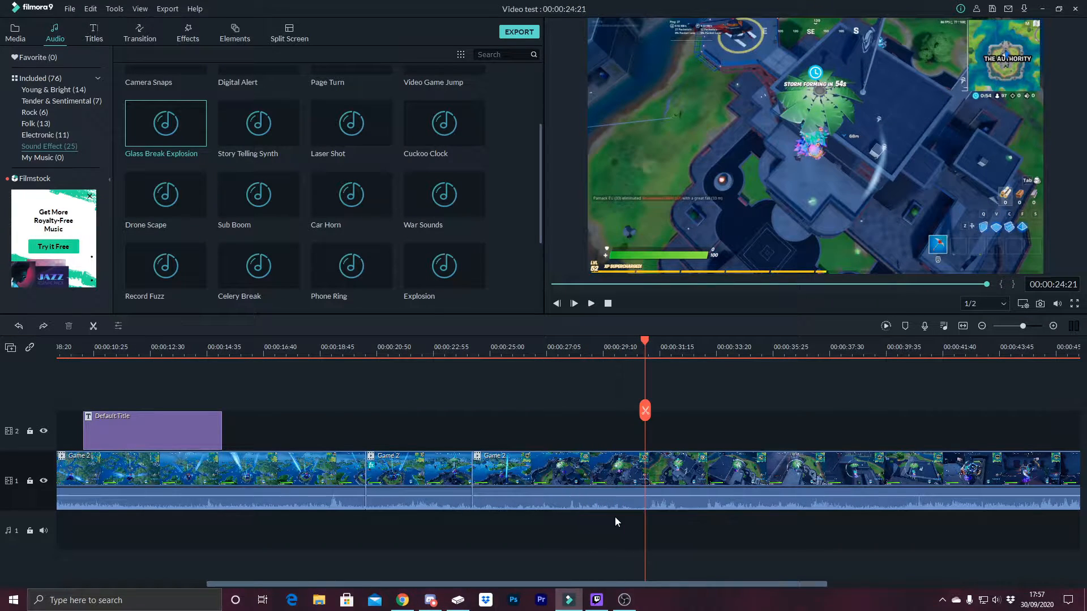
pyautogui.scroll(-3, 221, 280)
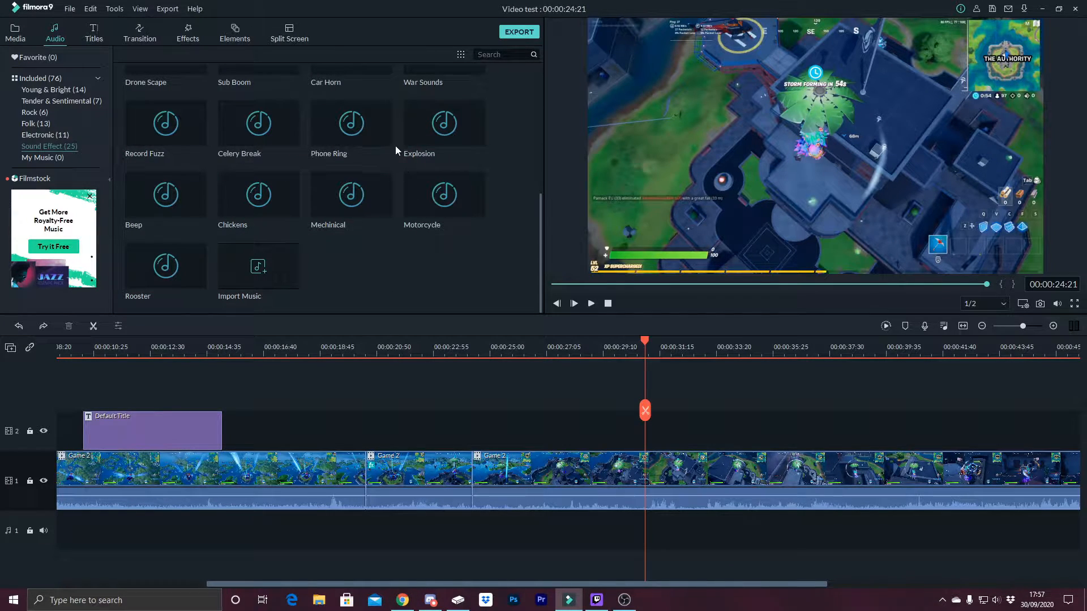
pyautogui.scroll(5, 236, 145)
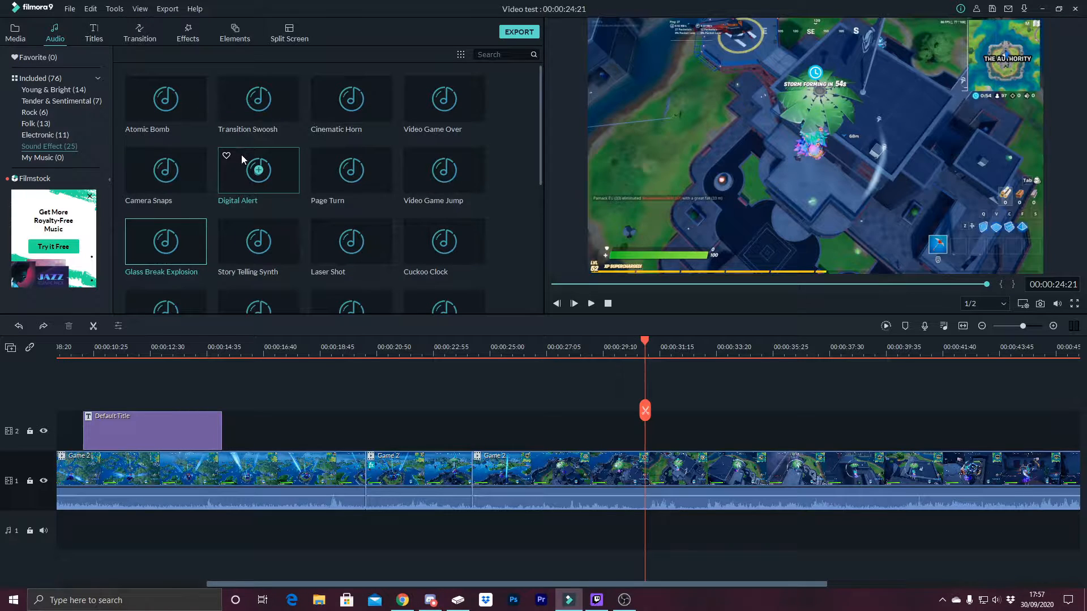
# Import the bean image from the Pfps folder in Pictures and place it on video track 2 at 00:00:30:46.
pyautogui.click(17, 35)
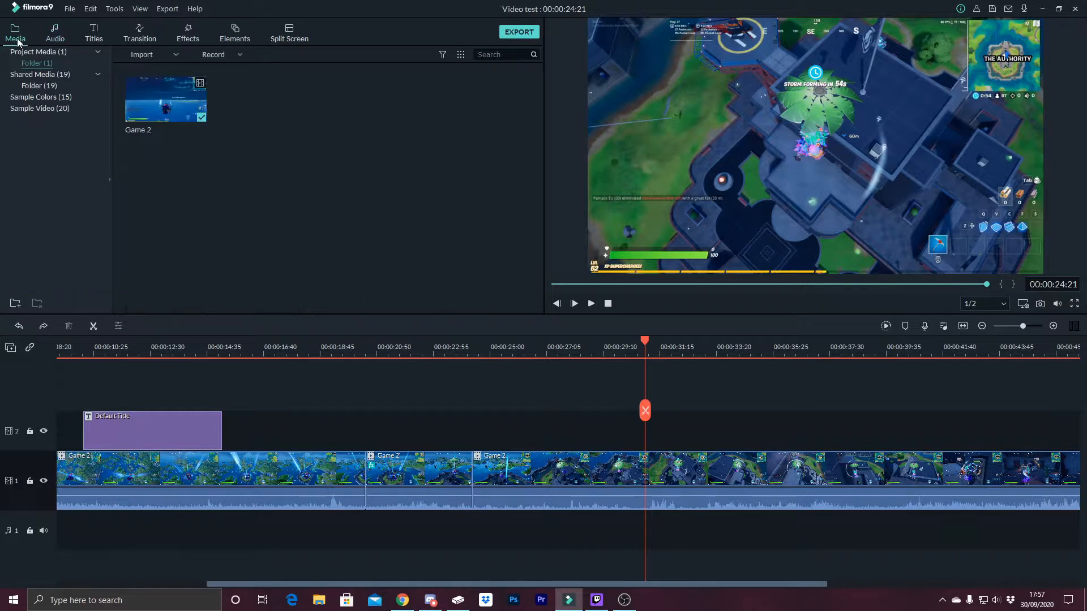
pyautogui.rightClick(304, 138)
pyautogui.click(315, 144)
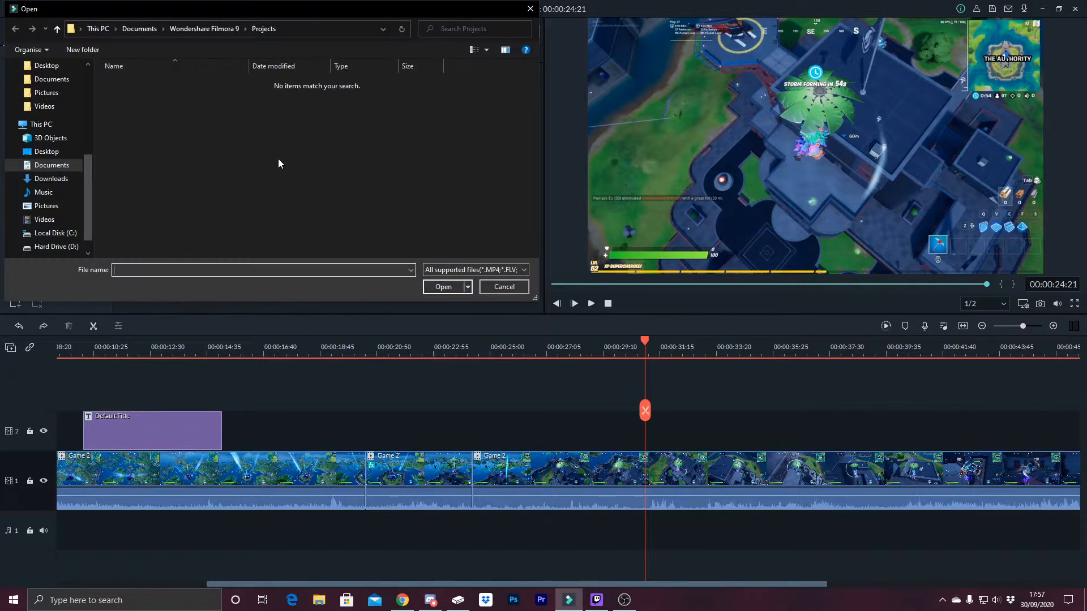
pyautogui.click(41, 206)
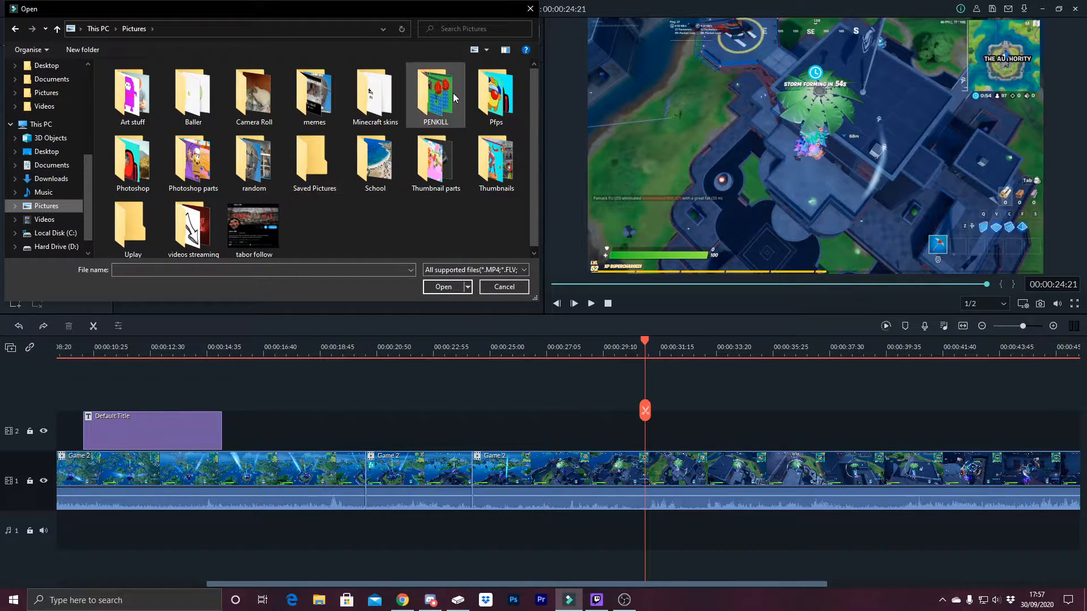
pyautogui.doubleClick(493, 93)
pyautogui.doubleClick(130, 90)
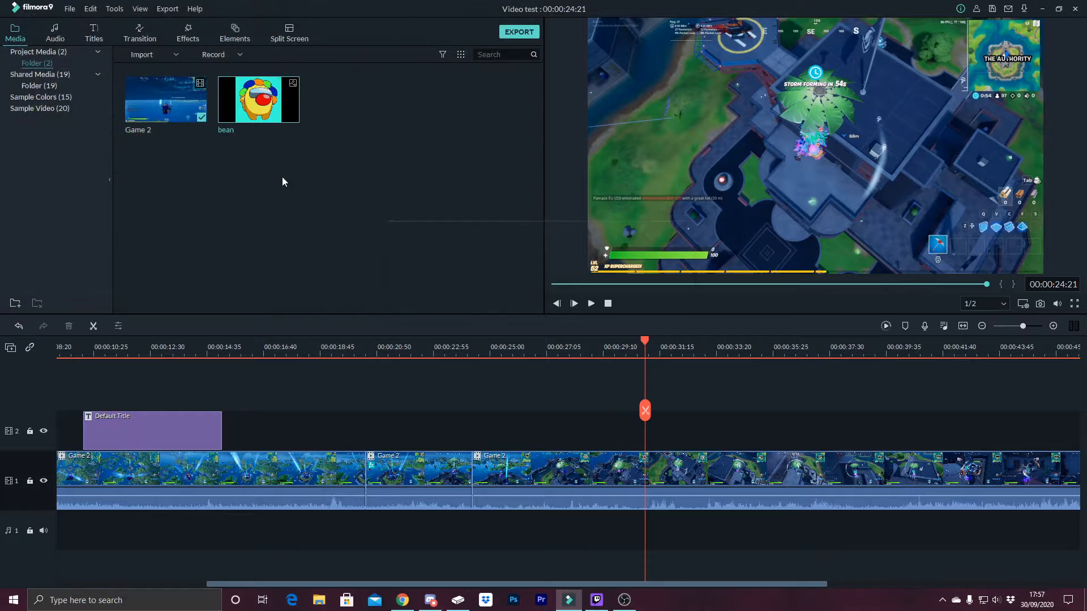
pyautogui.moveTo(276, 139); pyautogui.dragTo(668, 431)
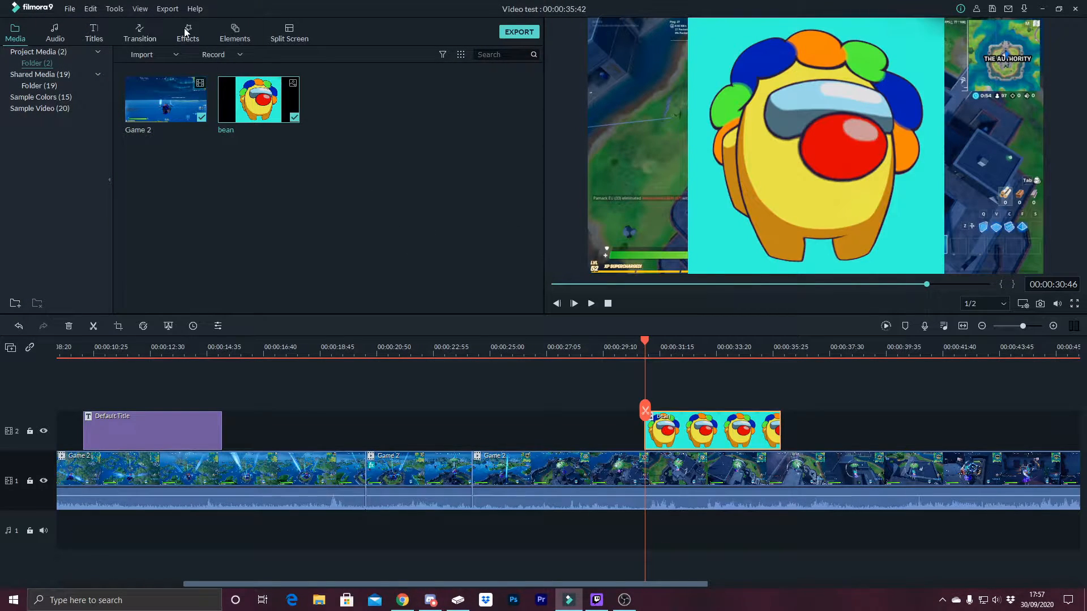
# Try the Square Blur filter over video track 2 and on the bean image, undoing each attempt.
pyautogui.click(185, 28)
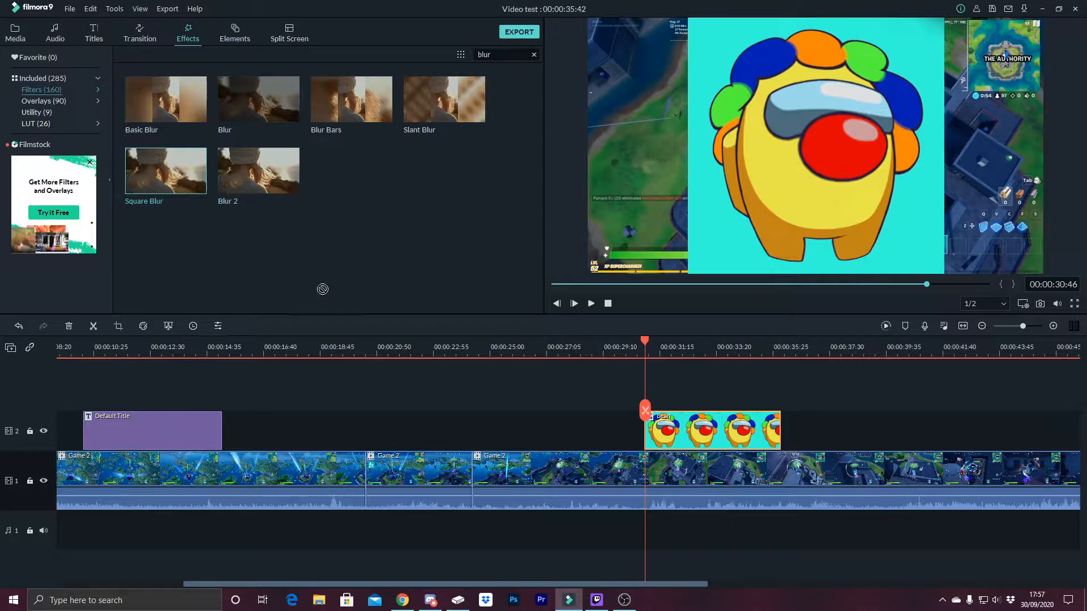
pyautogui.moveTo(322, 289); pyautogui.dragTo(640, 422)
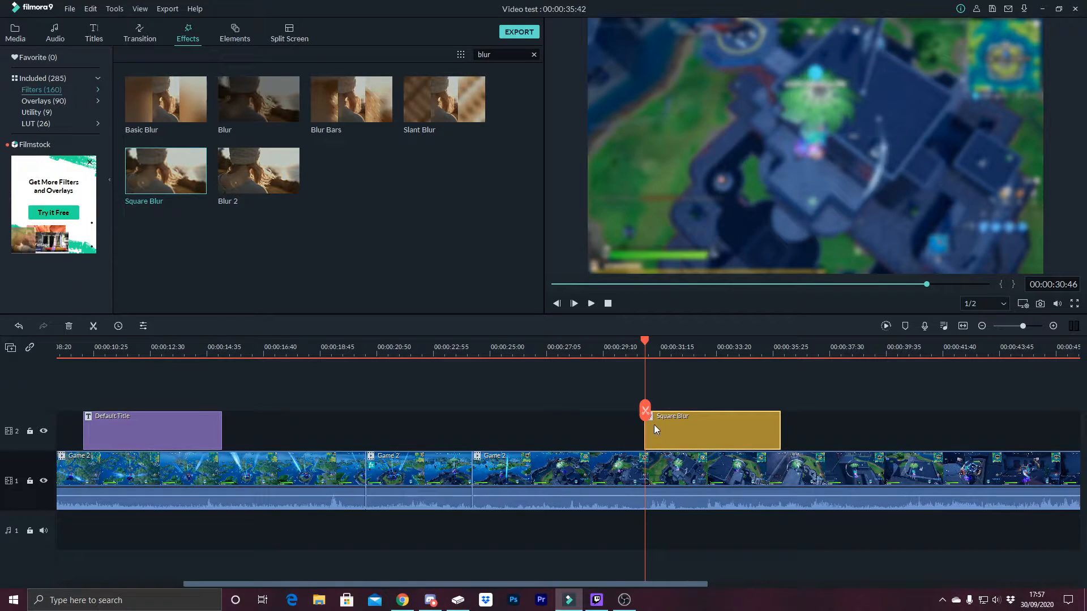
pyautogui.hotkey('ctrl', 'z')
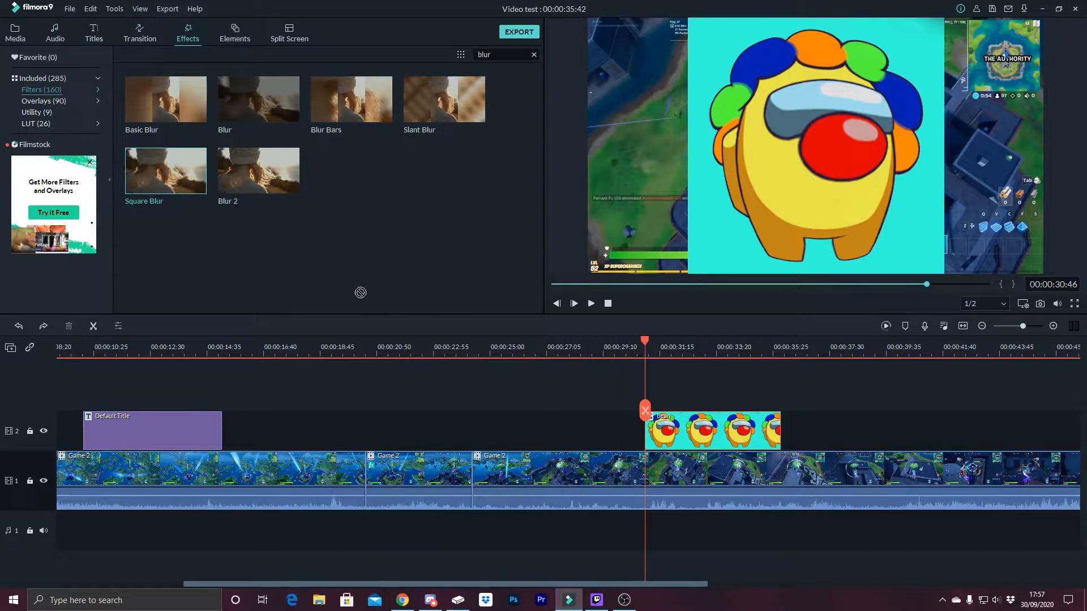
pyautogui.moveTo(361, 292); pyautogui.dragTo(672, 432)
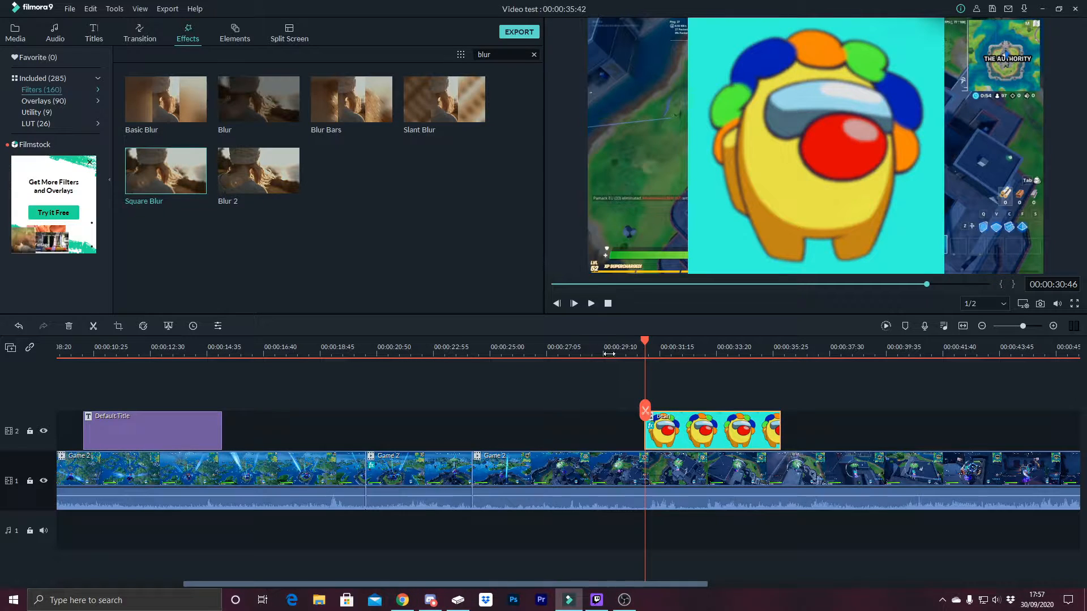
pyautogui.hotkey('ctrl', 'z')
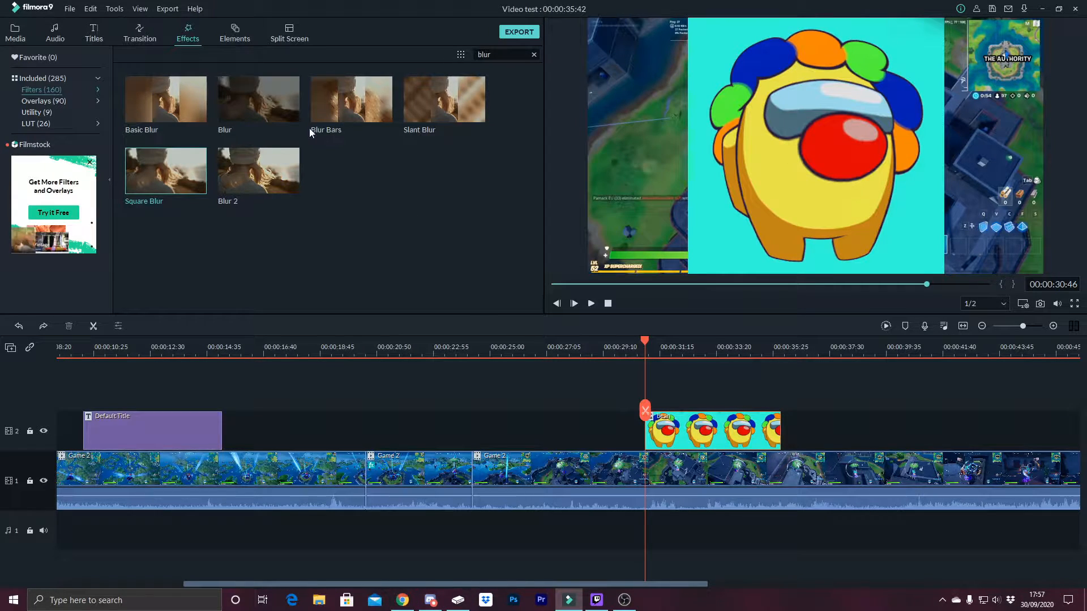
# Apply the Blur Bars filter to the bean image on video track 2.
pyautogui.moveTo(339, 118); pyautogui.dragTo(702, 428)
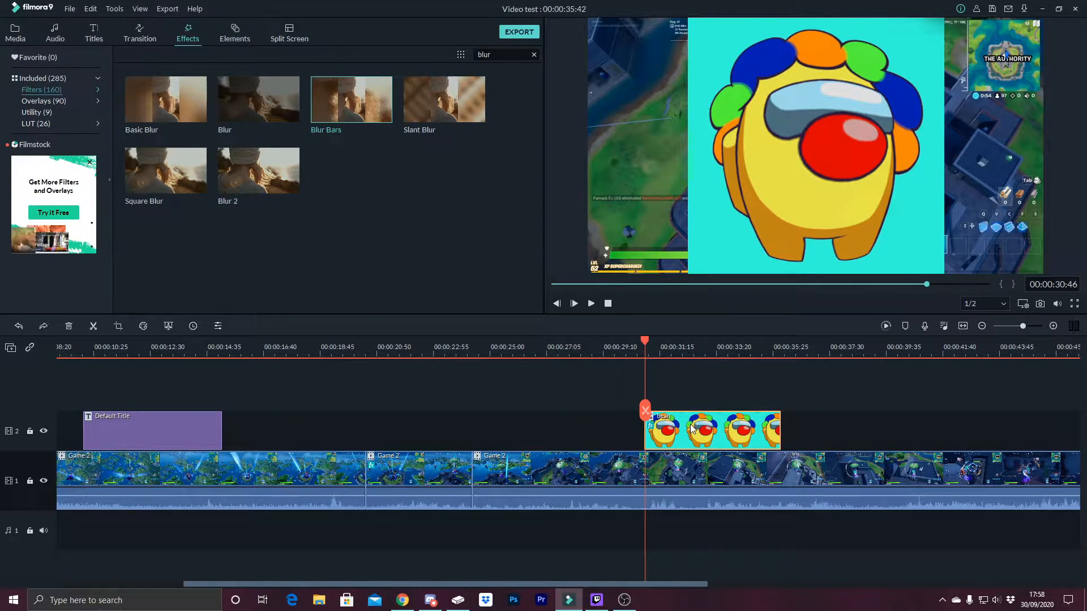
# Add the Web Element Circle 03 element after the bean image on video track 2 and play it back.
pyautogui.click(243, 42)
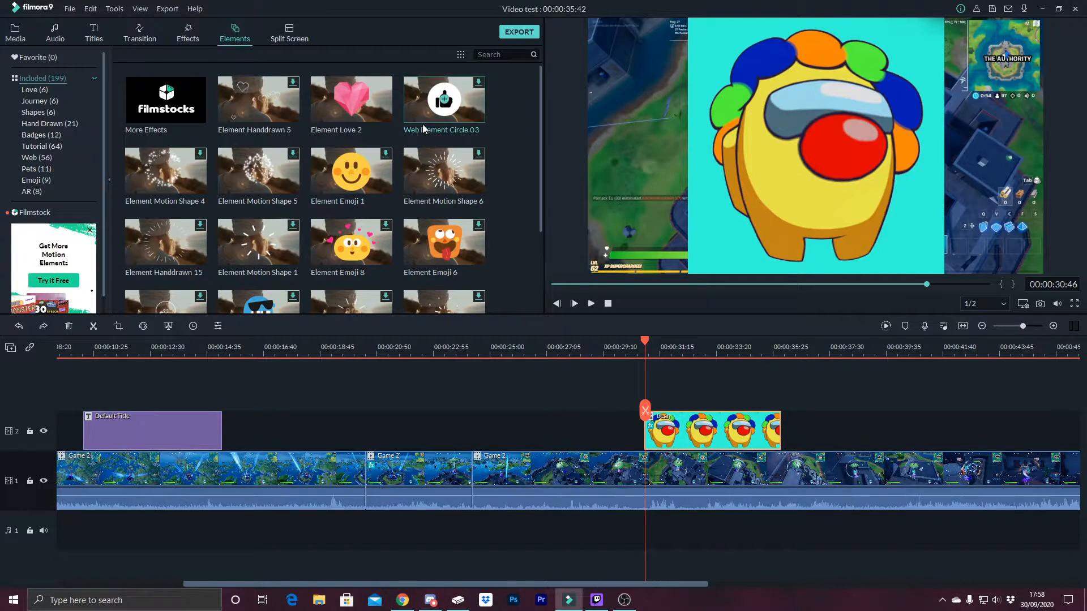
pyautogui.moveTo(443, 99); pyautogui.dragTo(819, 423)
pyautogui.press('space')
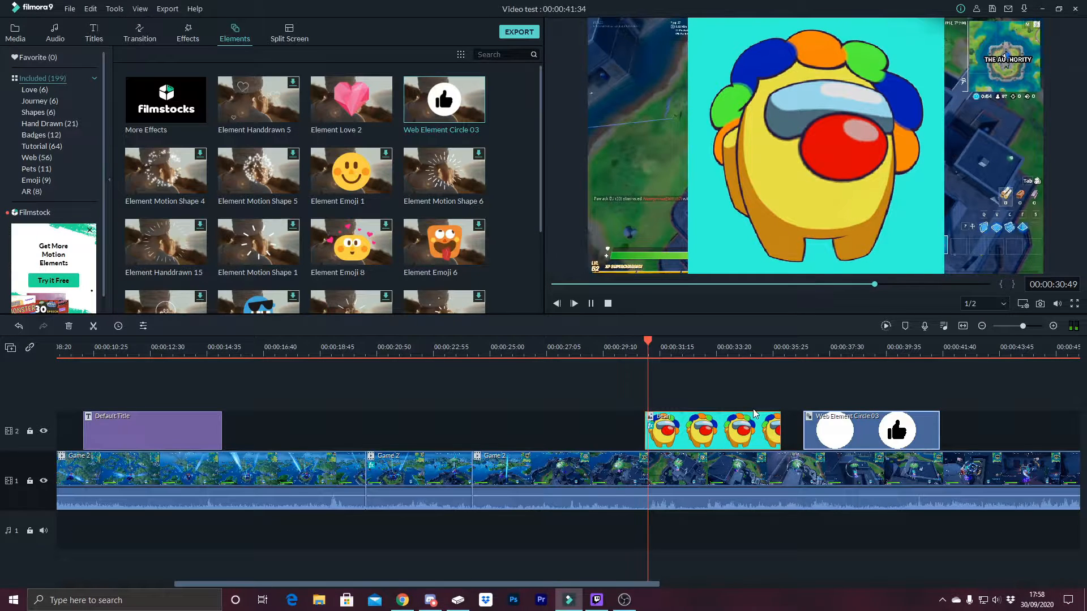
pyautogui.click(737, 356)
pyautogui.click(796, 358)
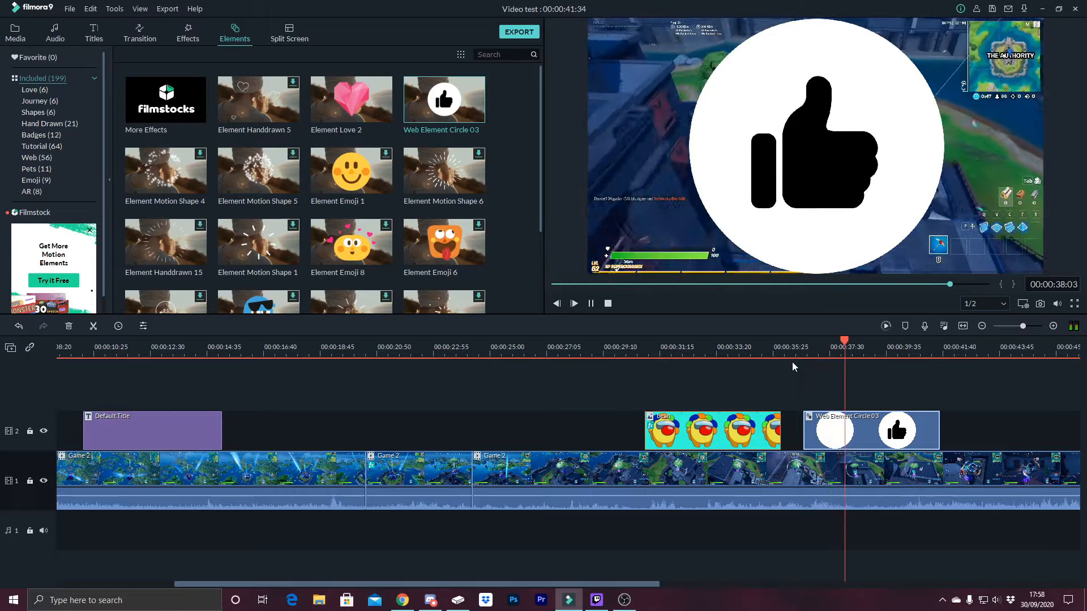
pyautogui.click(591, 304)
# Find the Airplane2 element, place it after the thumbs-up element on video track 2, and play it back.
pyautogui.scroll(-6, 380, 230)
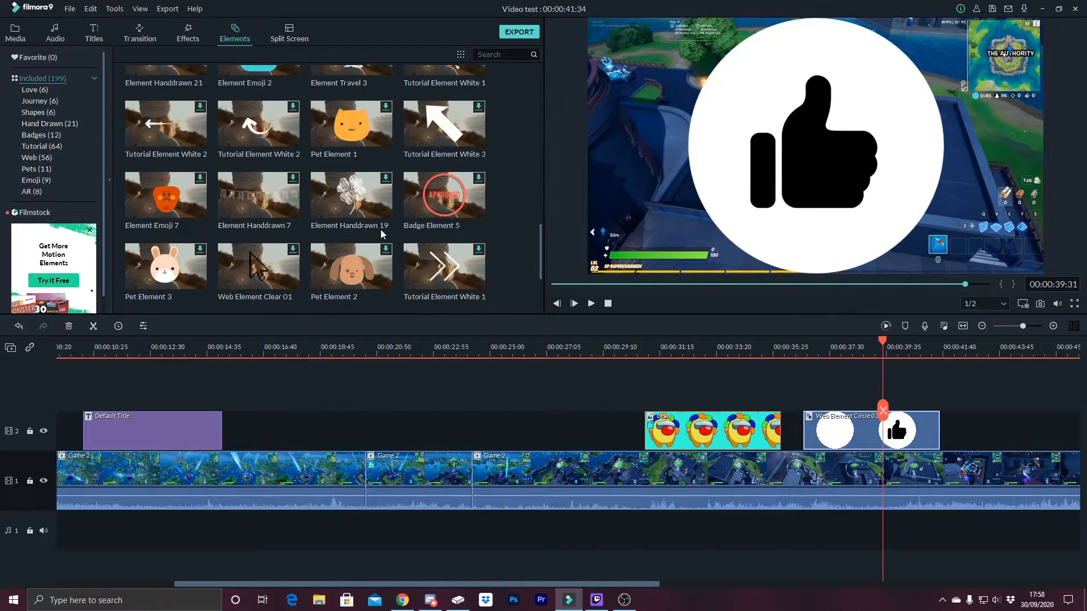
pyautogui.scroll(-10, 380, 229)
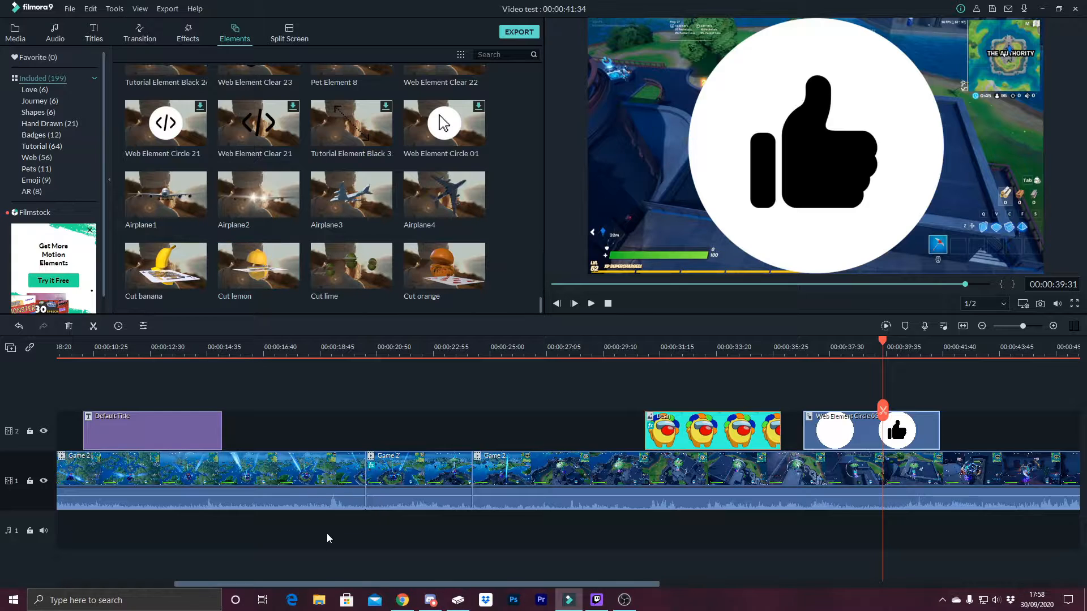
pyautogui.moveTo(344, 589); pyautogui.dragTo(583, 583)
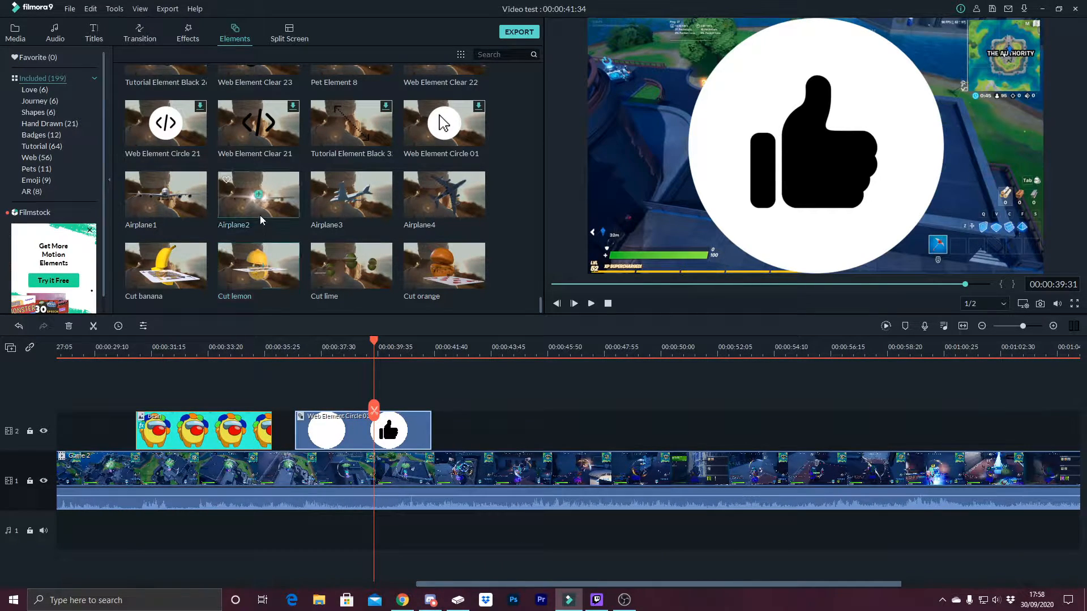
pyautogui.moveTo(270, 217); pyautogui.dragTo(570, 417)
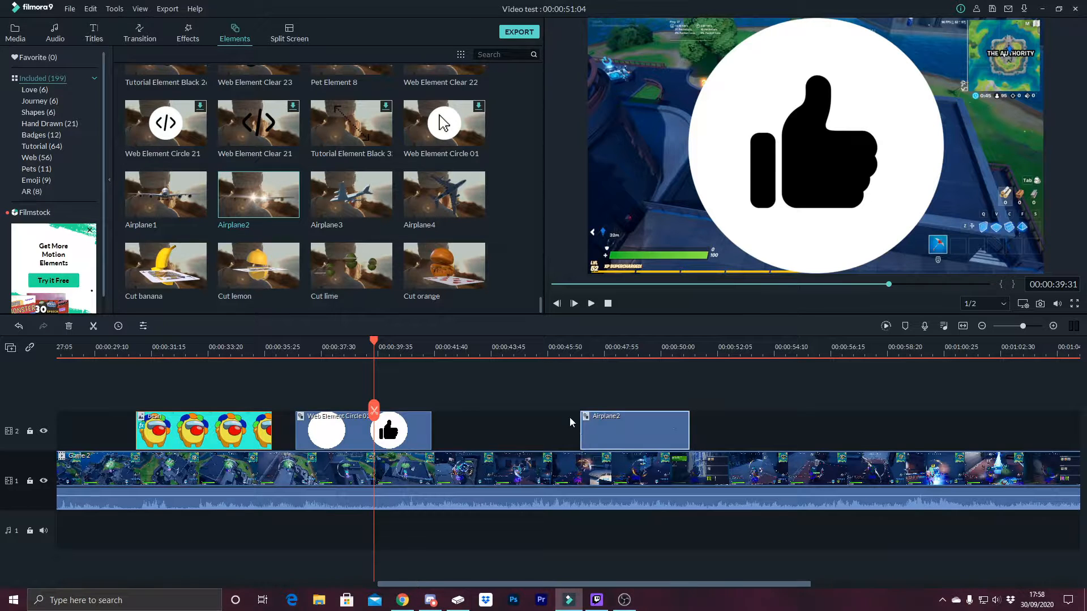
pyautogui.moveTo(382, 339); pyautogui.dragTo(579, 383)
pyautogui.press('space')
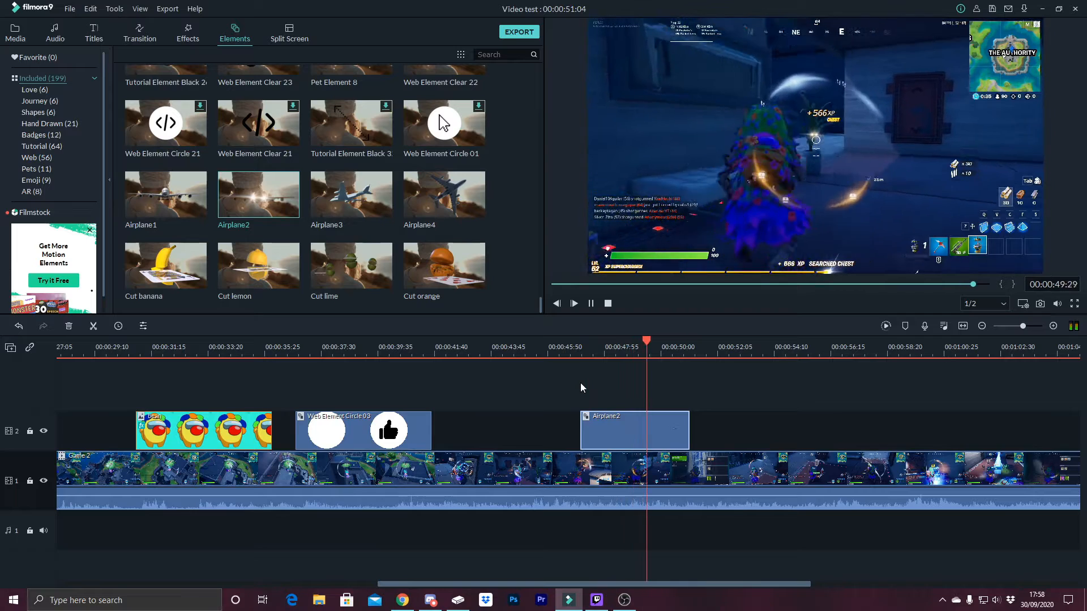
pyautogui.press('space')
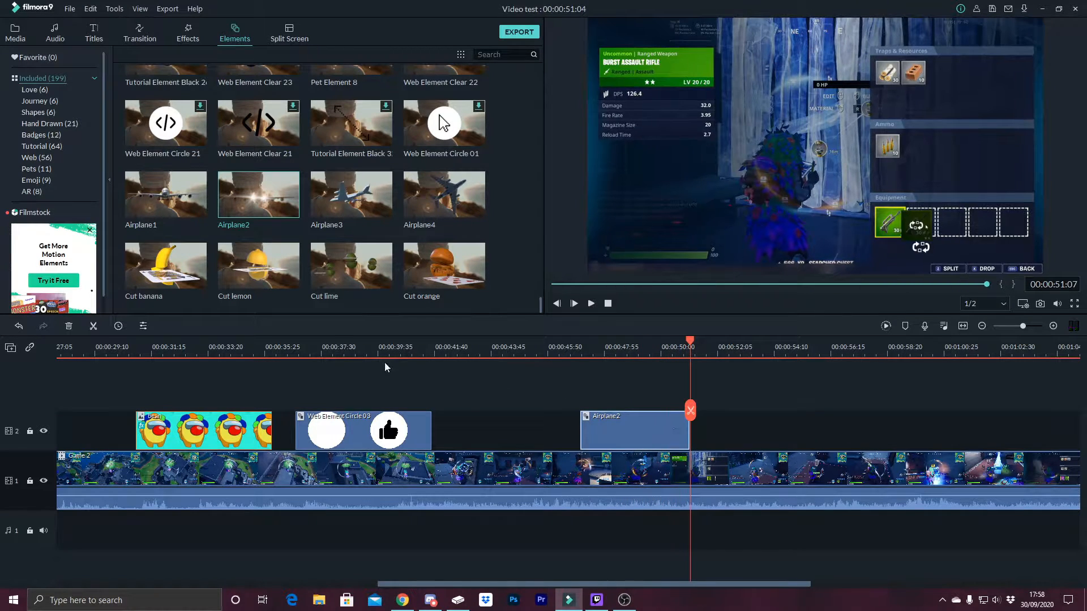
# Place the Cut banana element after the airplane element on video track 2 and play it back.
pyautogui.moveTo(179, 289); pyautogui.dragTo(786, 431)
pyautogui.moveTo(692, 343); pyautogui.dragTo(760, 344)
pyautogui.press('space')
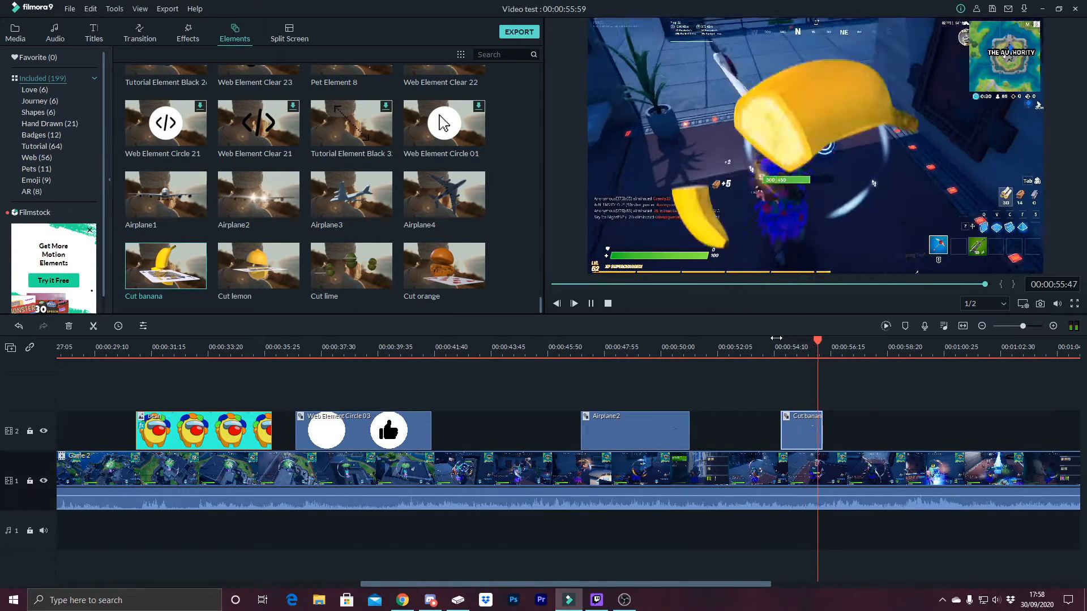
pyautogui.press('space')
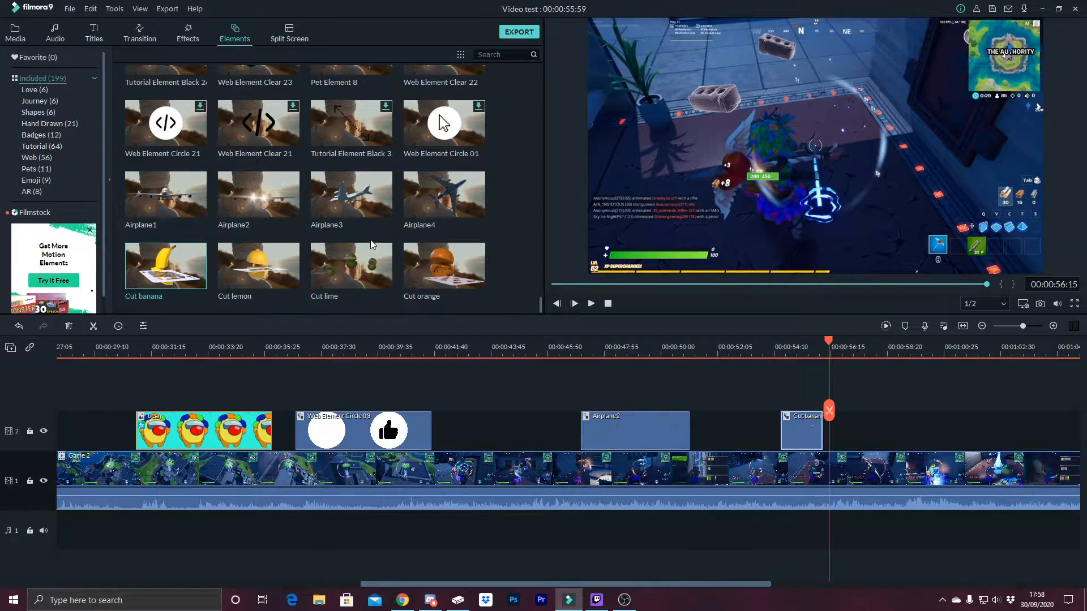
# Browse the element categories, add Web Element Clear 01 from Web after the banana element on video track 2, and play it.
pyautogui.click(35, 157)
pyautogui.click(31, 192)
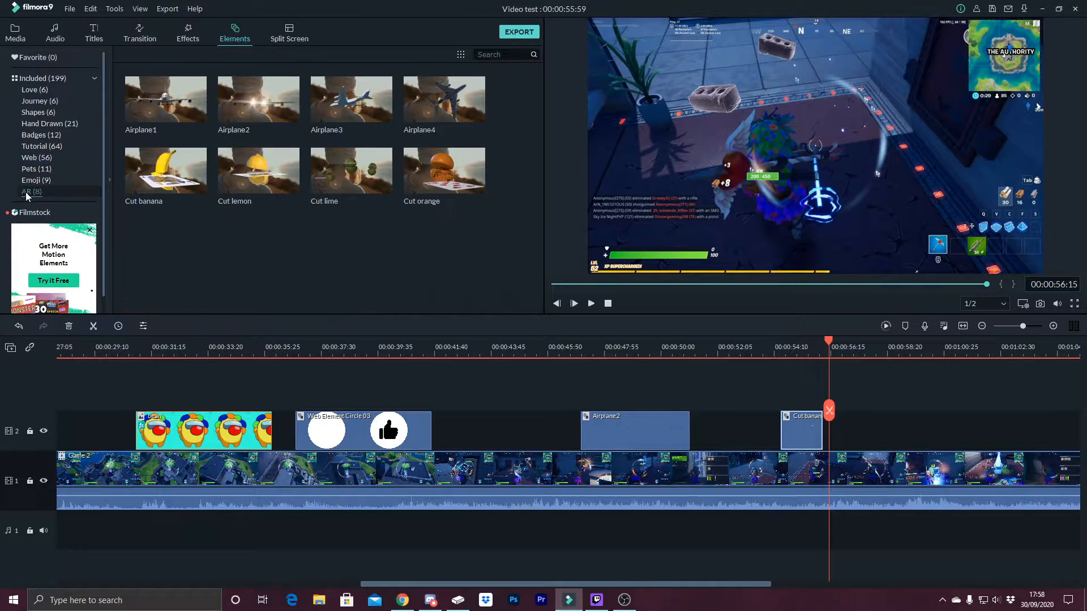
pyautogui.click(35, 180)
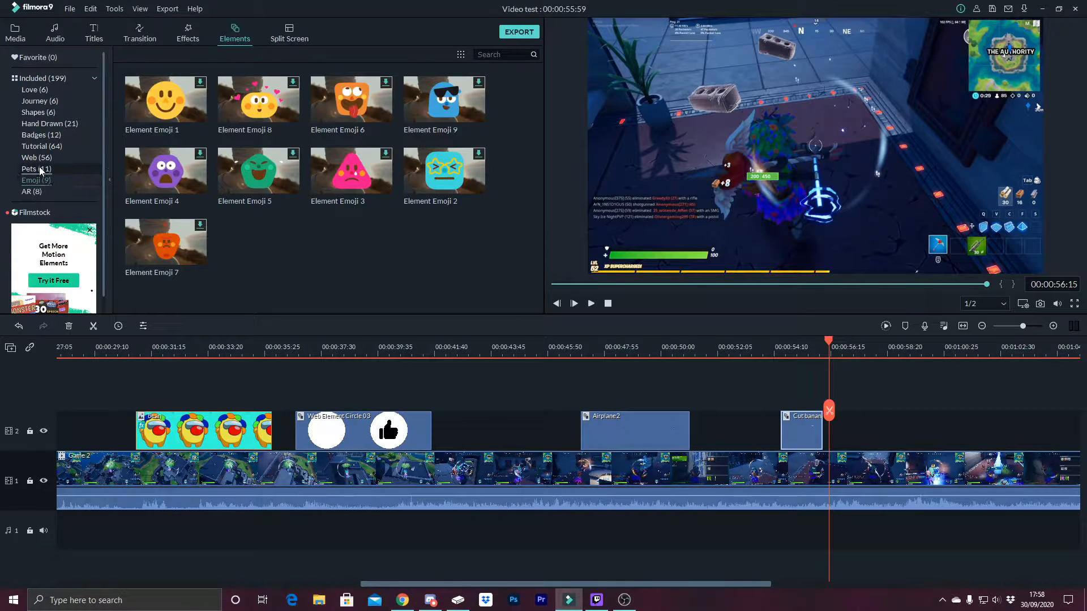
pyautogui.click(41, 170)
pyautogui.click(45, 159)
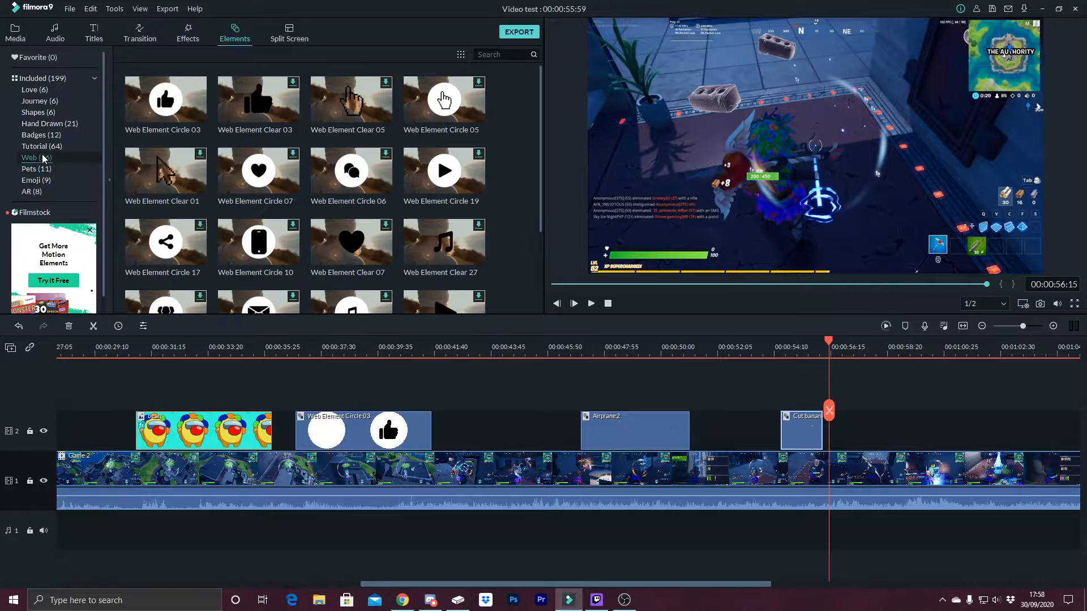
pyautogui.moveTo(157, 184); pyautogui.dragTo(877, 430)
pyautogui.press('space')
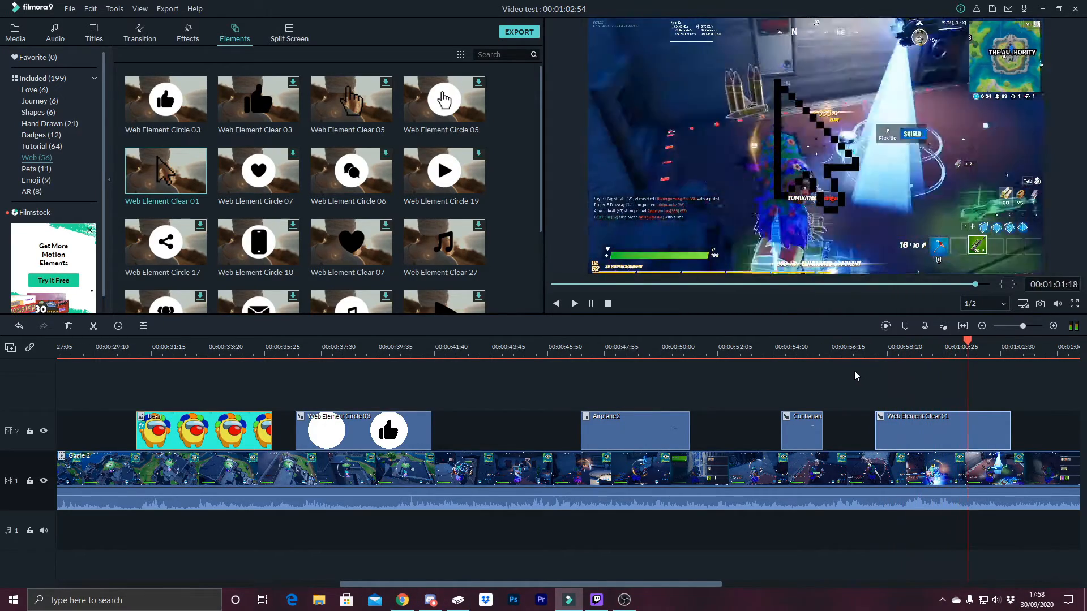
pyautogui.press('space')
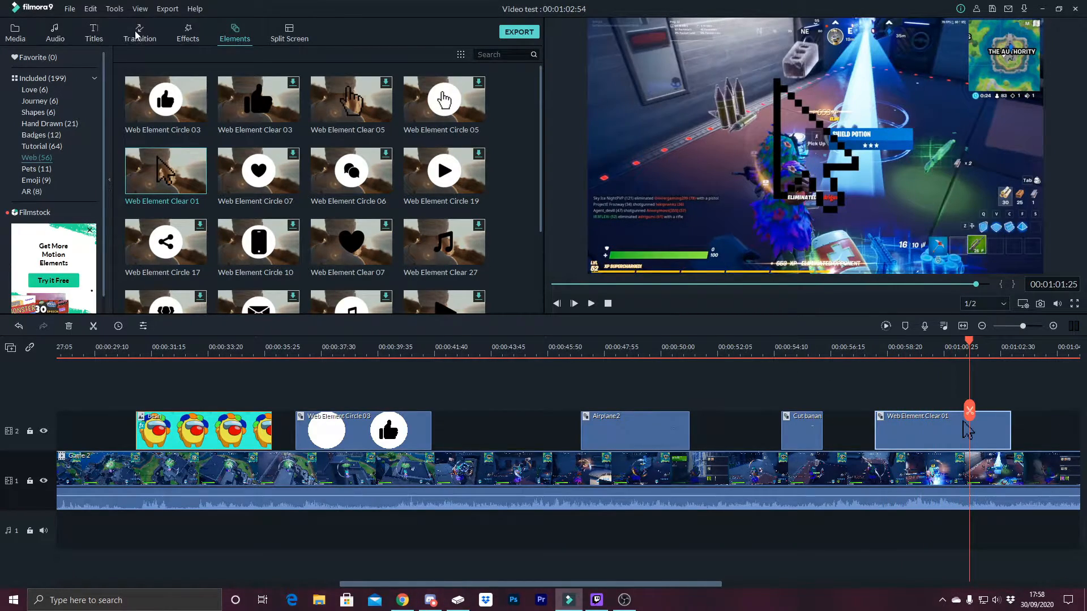
# Place the diagonal two-part split screen on video track 2 at 00:01:04:35, after the cursor element.
pyautogui.click(279, 34)
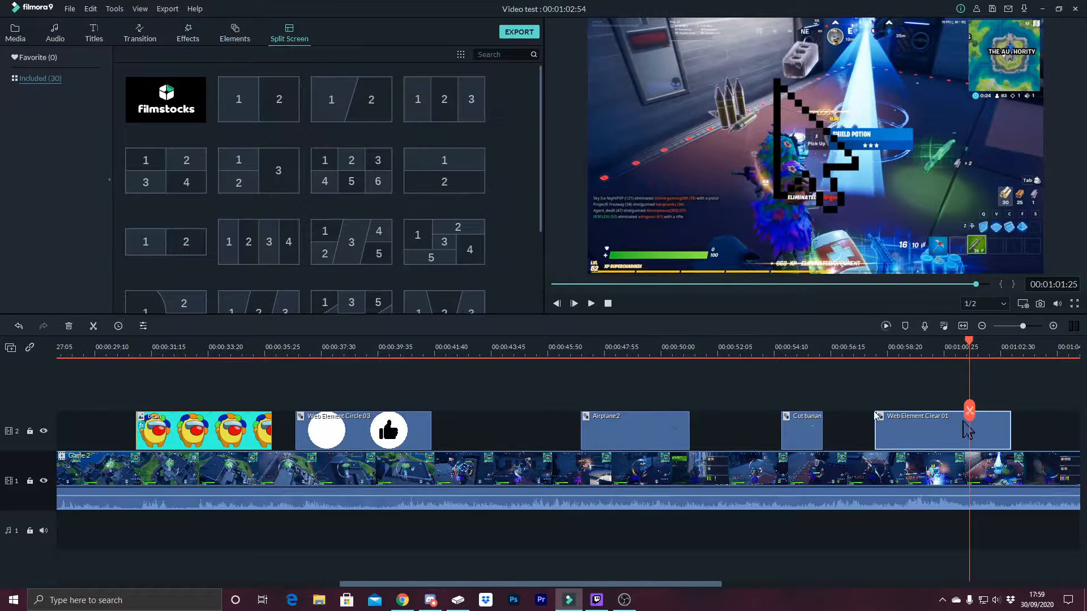
pyautogui.moveTo(962, 343); pyautogui.dragTo(1042, 342)
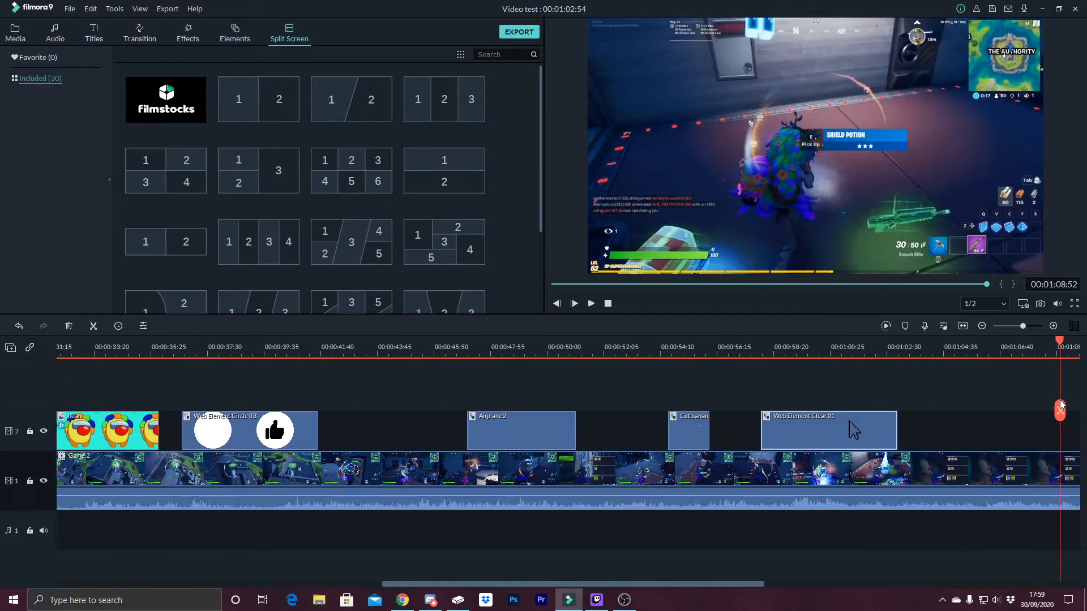
pyautogui.moveTo(368, 113); pyautogui.dragTo(944, 441)
pyautogui.moveTo(634, 583); pyautogui.dragTo(722, 581)
# Fill the split screen's first area with bean and its second with Game 2, preview it, and accept the settings.
pyautogui.moveTo(177, 108); pyautogui.dragTo(678, 161)
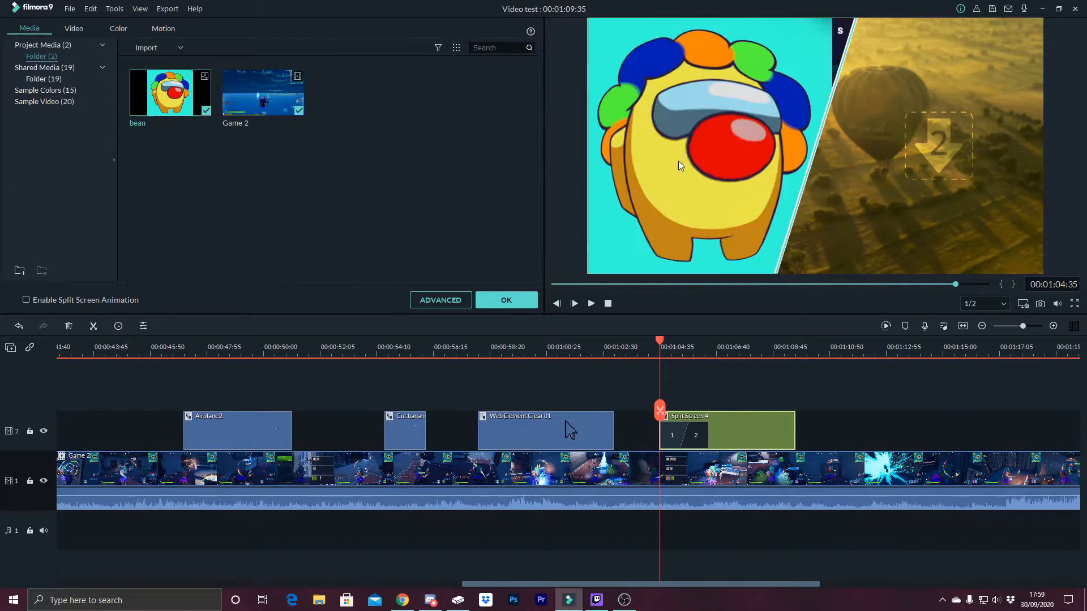
pyautogui.moveTo(251, 107); pyautogui.dragTo(867, 209)
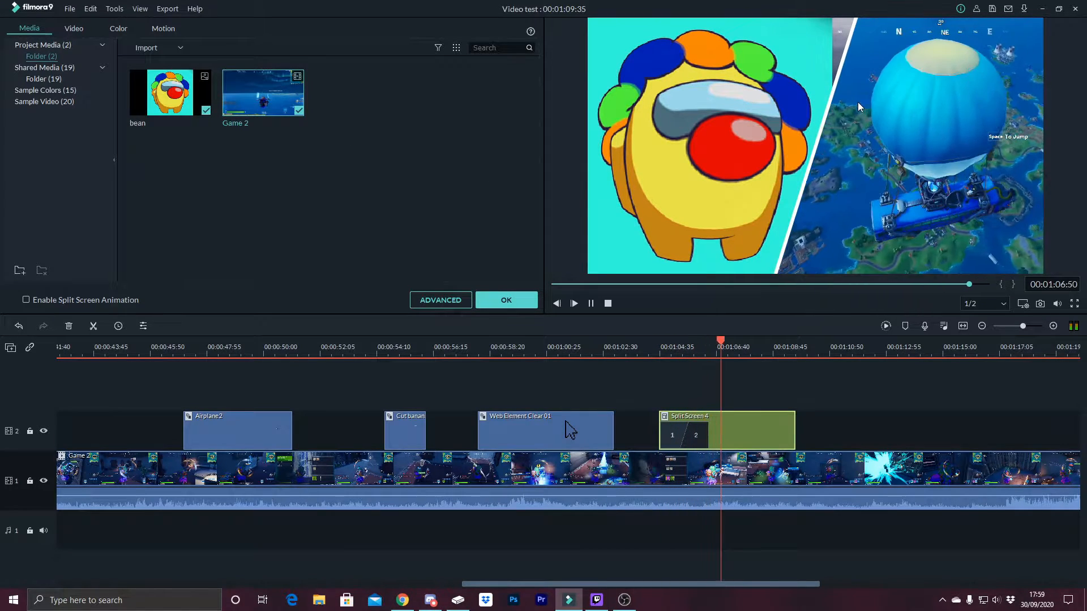
pyautogui.press('space')
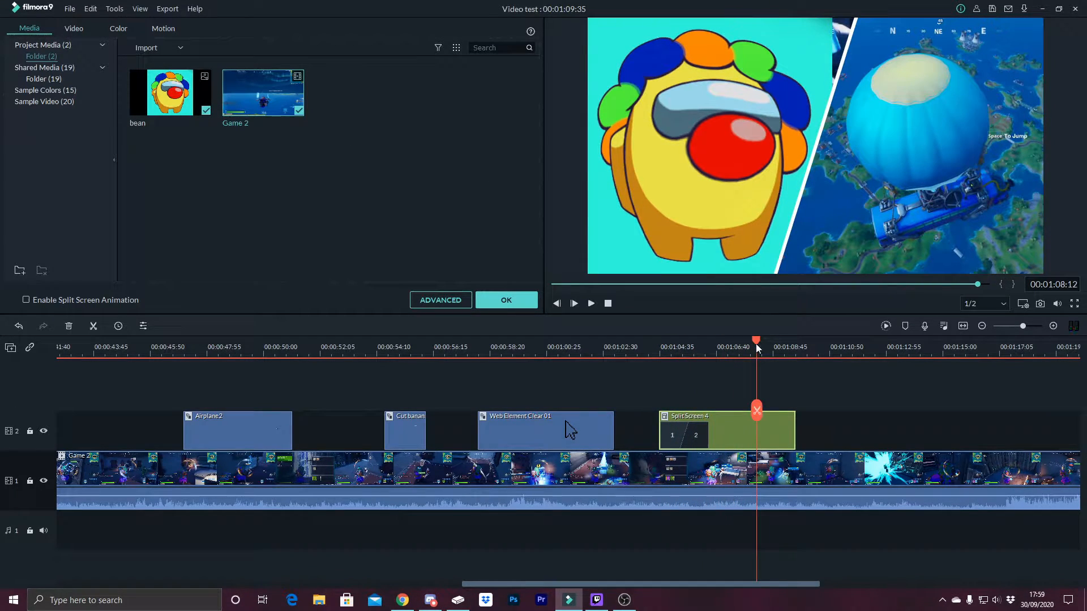
pyautogui.moveTo(756, 341); pyautogui.dragTo(883, 352)
pyautogui.press('space')
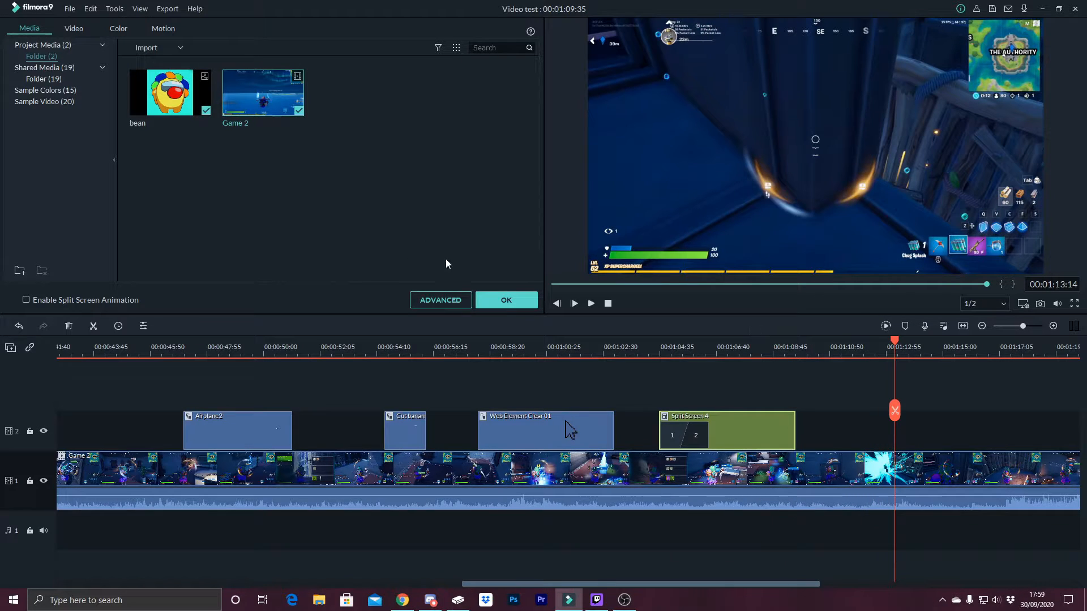
pyautogui.click(487, 301)
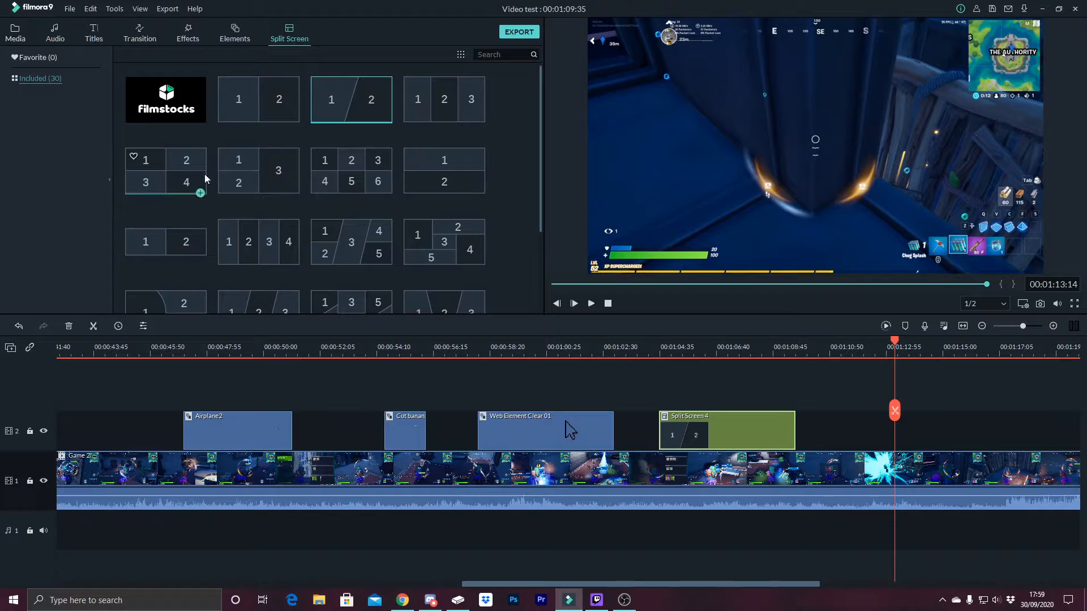
# Split the gameplay clip on video track 1 at 00:01:13:14 and at 00:01:17:53.
pyautogui.scroll(-5, 218, 193)
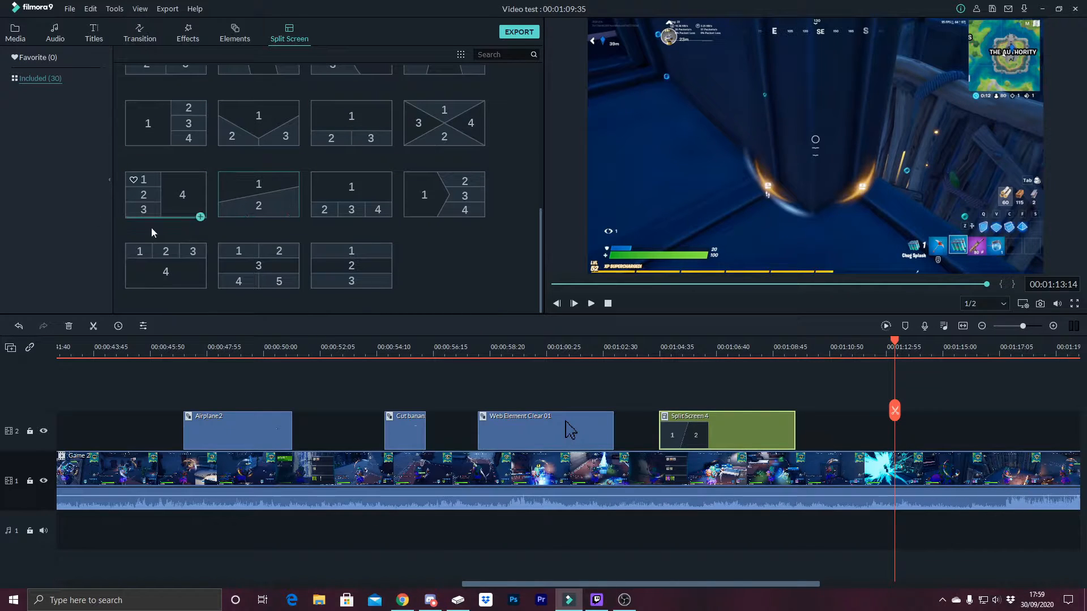
pyautogui.click(13, 34)
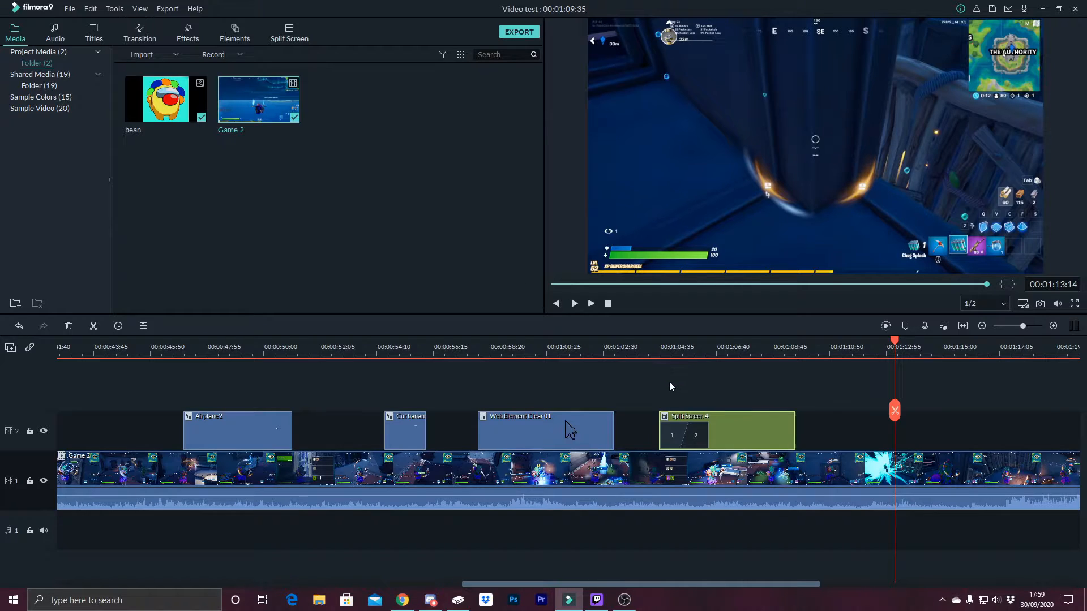
pyautogui.click(893, 411)
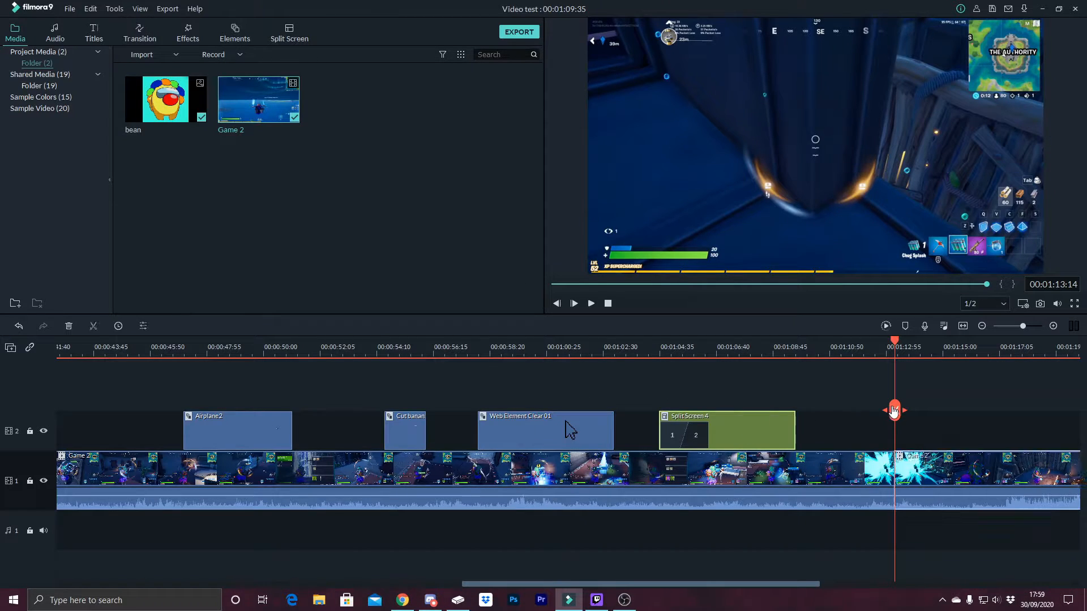
pyautogui.click(1013, 353)
pyautogui.click(1021, 353)
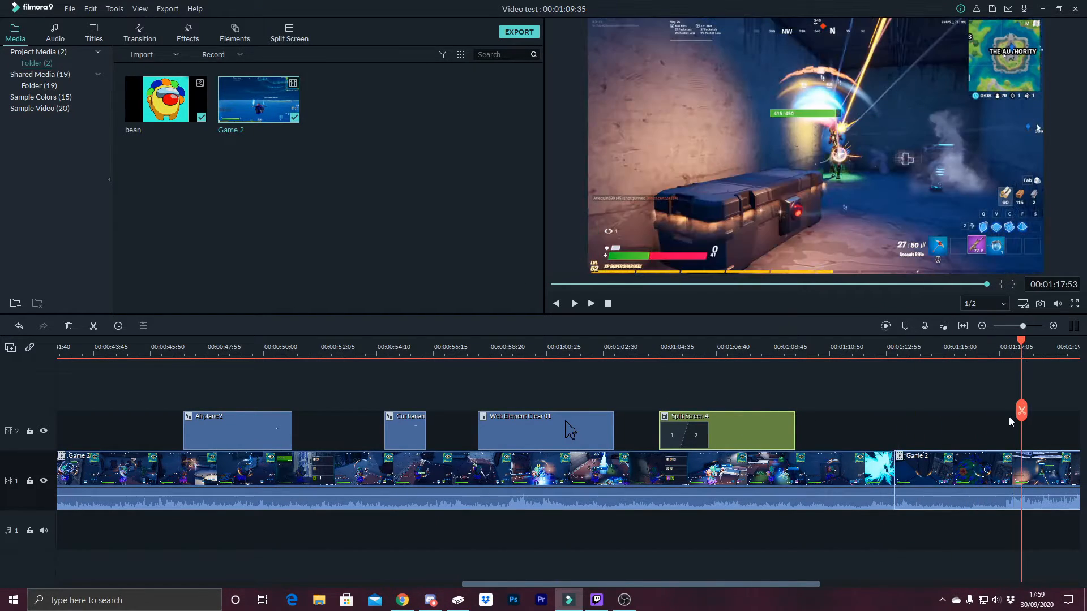
pyautogui.click(1021, 410)
# Check the speed and duration settings of the gameplay segment between the two cuts on video track 1, and ripple delete that segment.
pyautogui.moveTo(525, 586); pyautogui.dragTo(606, 586)
pyautogui.click(831, 348)
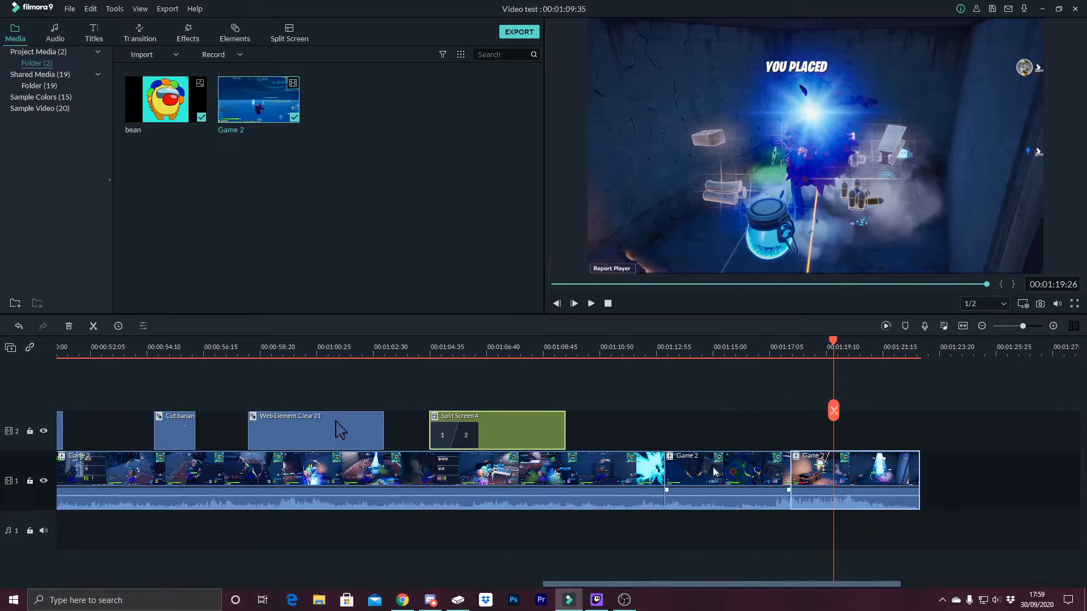
pyautogui.rightClick(715, 471)
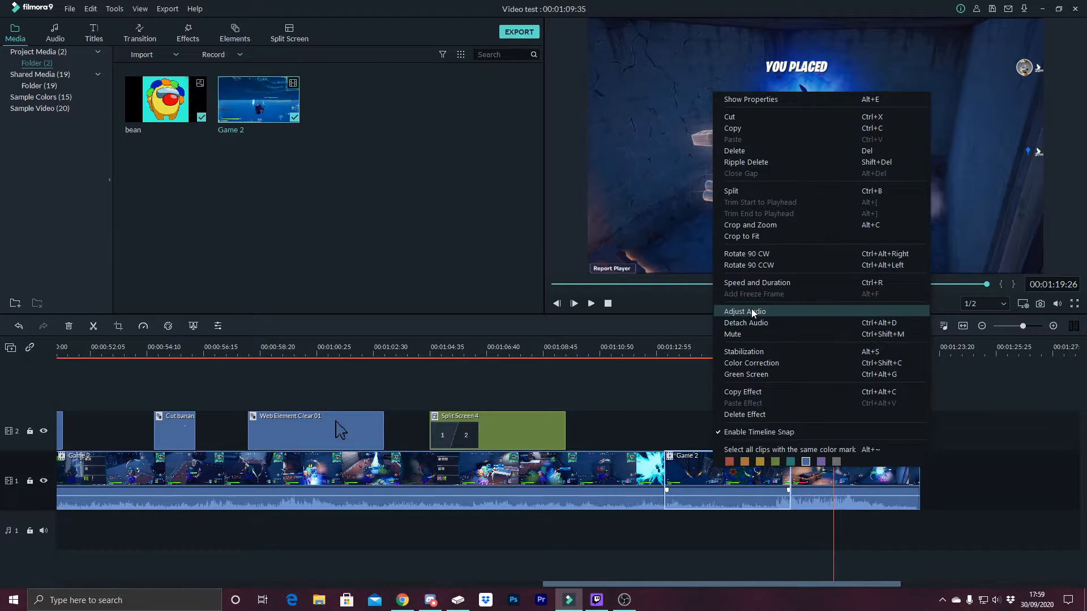
pyautogui.click(751, 282)
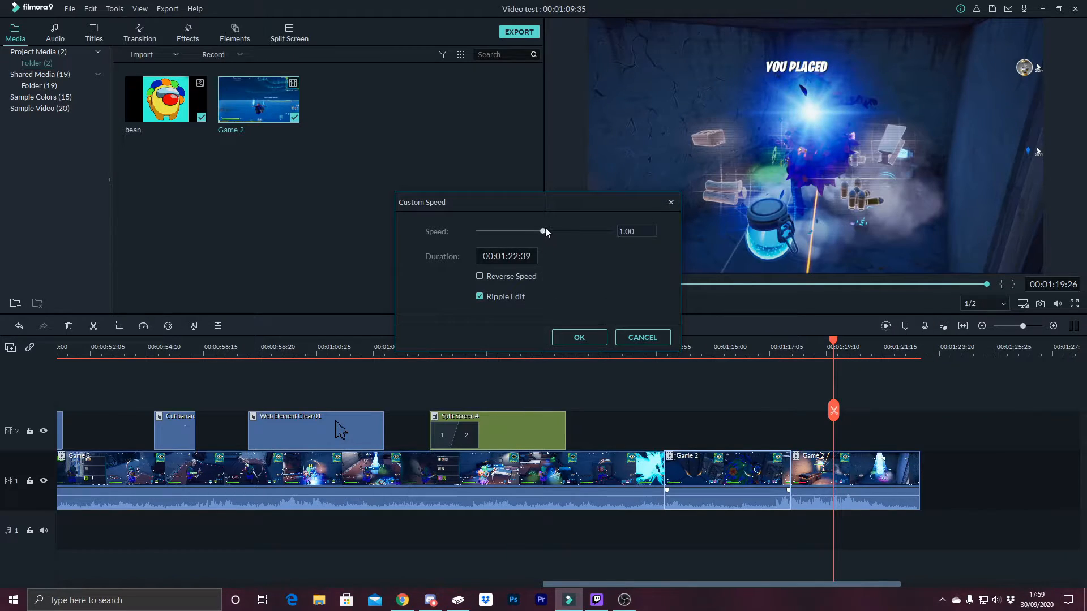
pyautogui.click(579, 337)
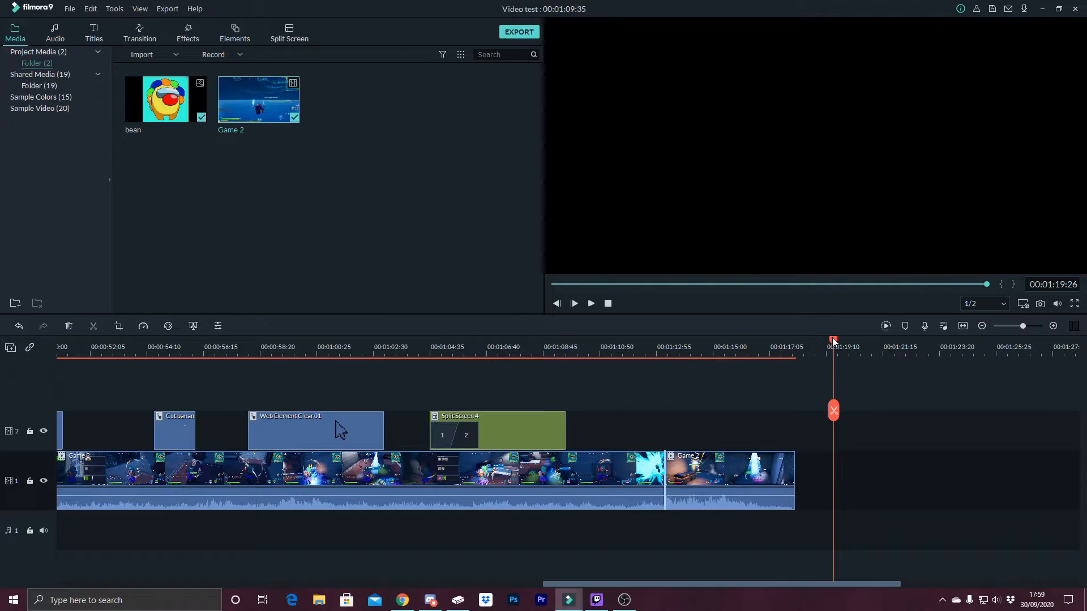
# Play across the join at 00:01:13:14 on video track 1, and undo the ripple delete of the middle segment.
pyautogui.moveTo(833, 410); pyautogui.dragTo(656, 405)
pyautogui.press('space')
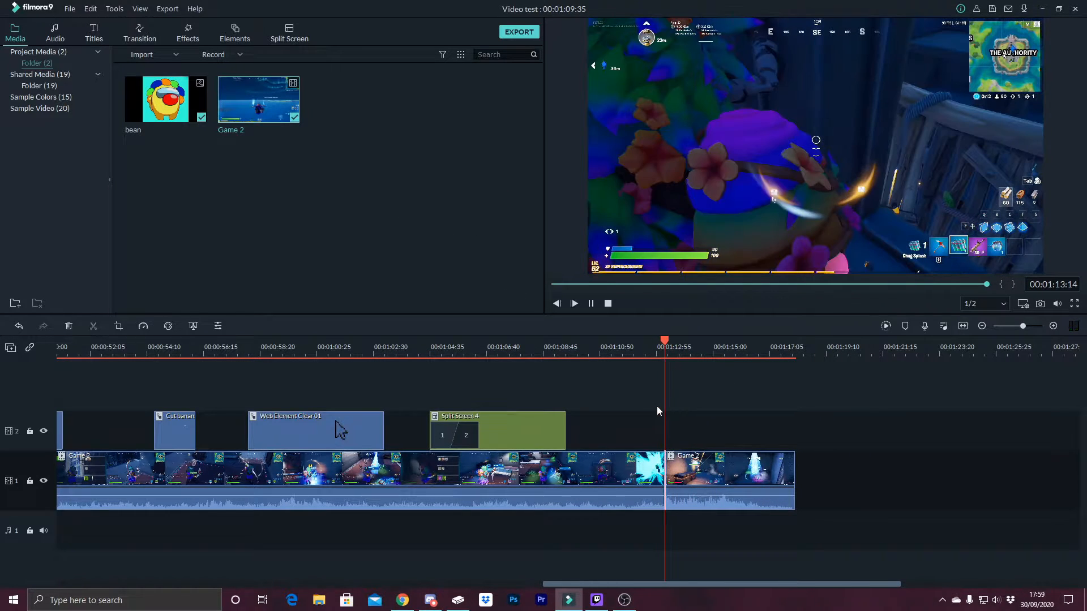
pyautogui.press('space')
pyautogui.moveTo(684, 442)
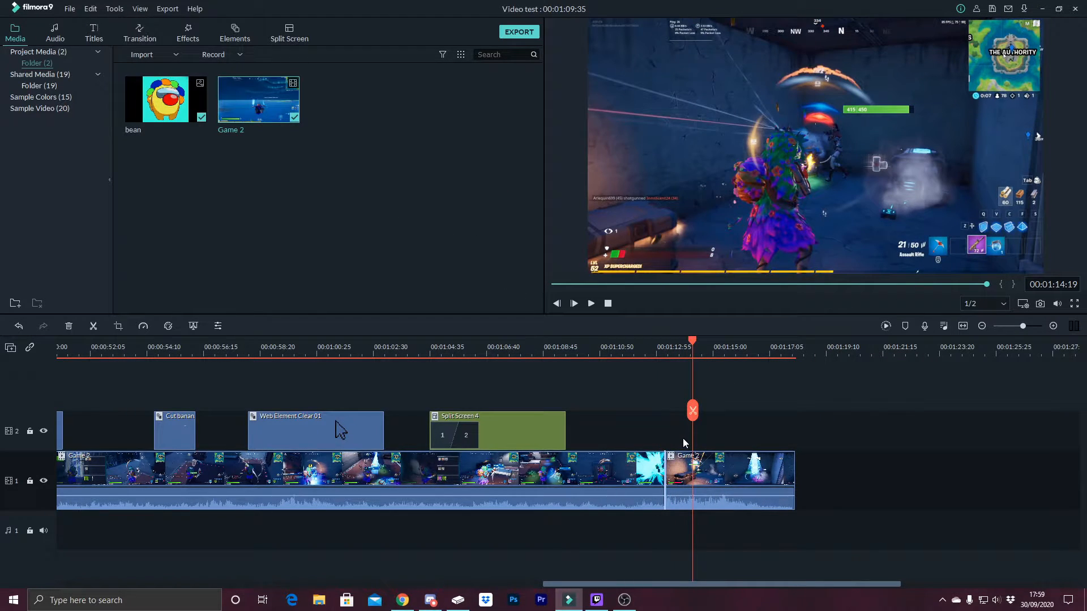
pyautogui.hotkey('ctrl', 'z')
# Try trimming the start of the middle gameplay segment to the playhead at 00:01:14:19, and undo the trim.
pyautogui.rightClick(700, 475)
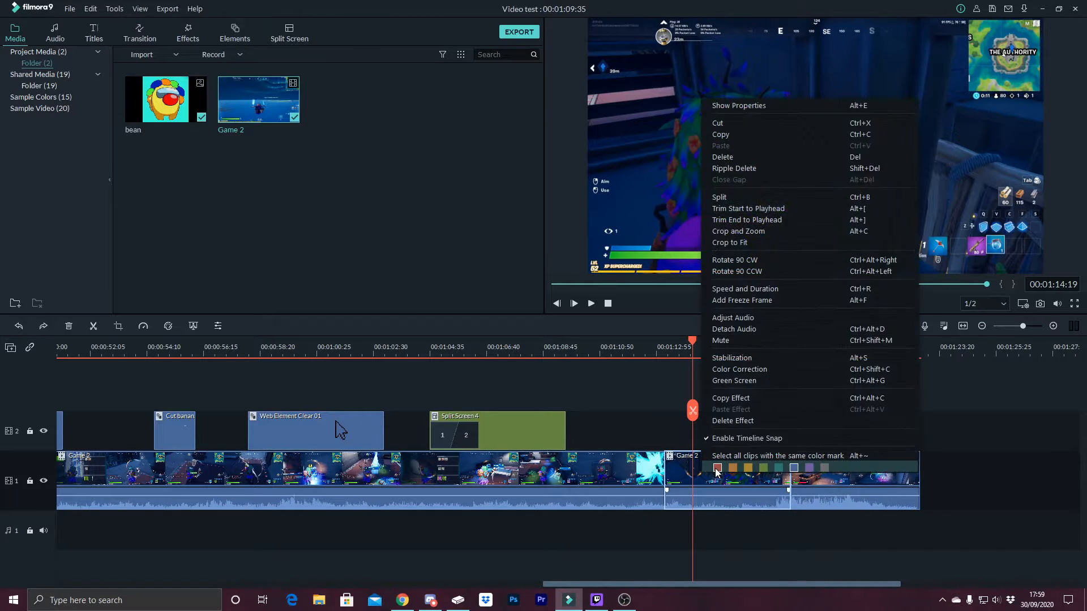
pyautogui.click(750, 208)
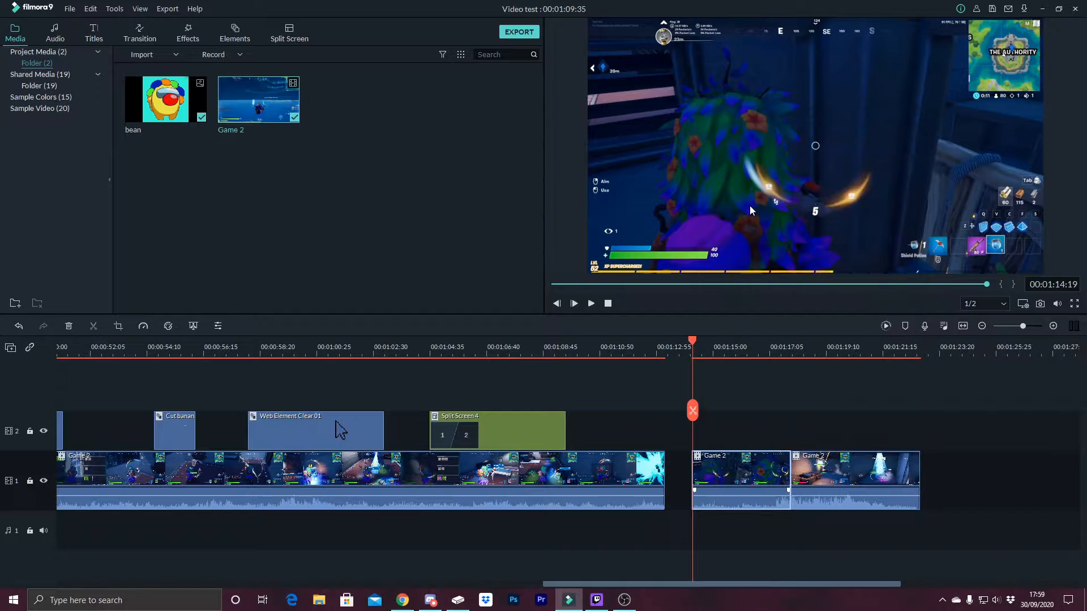
pyautogui.hotkey('ctrl', 'z')
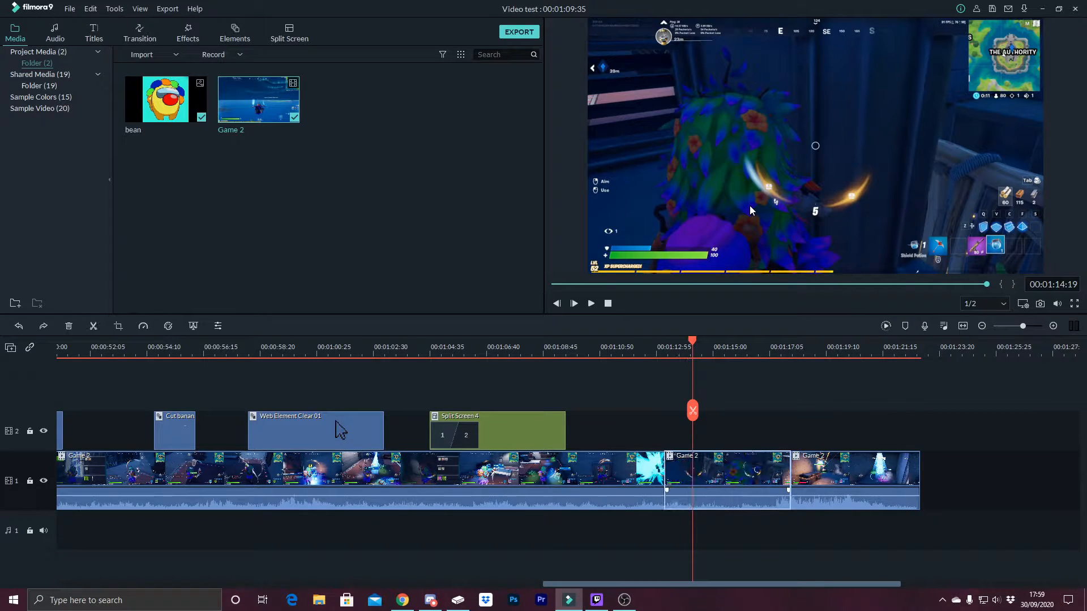
# View the middle gameplay segment's properties, close them, and look over the other commands available for the clip.
pyautogui.rightClick(730, 465)
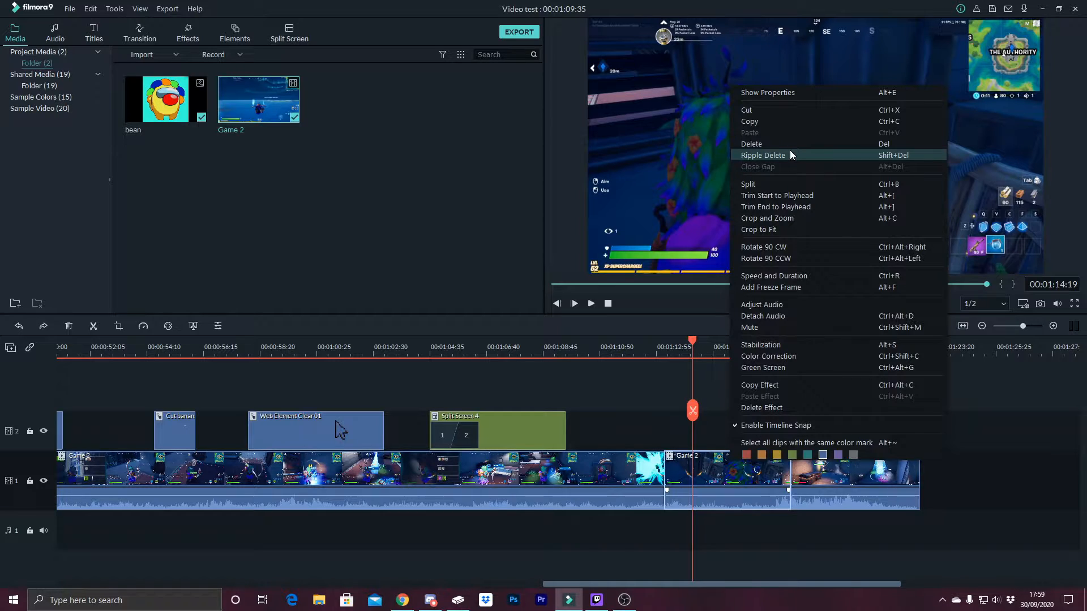
pyautogui.click(810, 95)
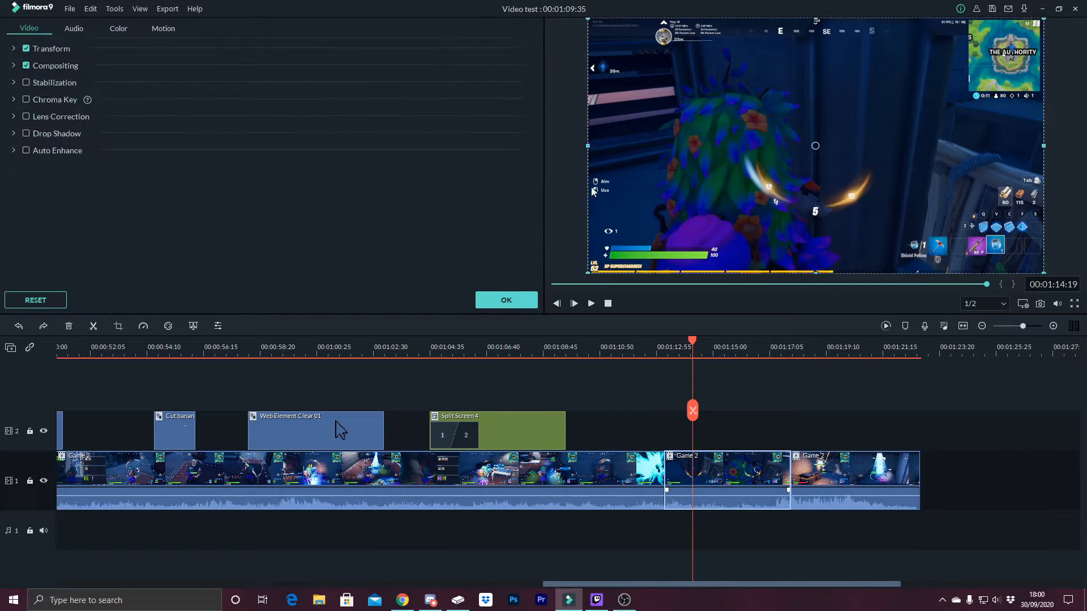
pyautogui.click(509, 298)
pyautogui.rightClick(712, 455)
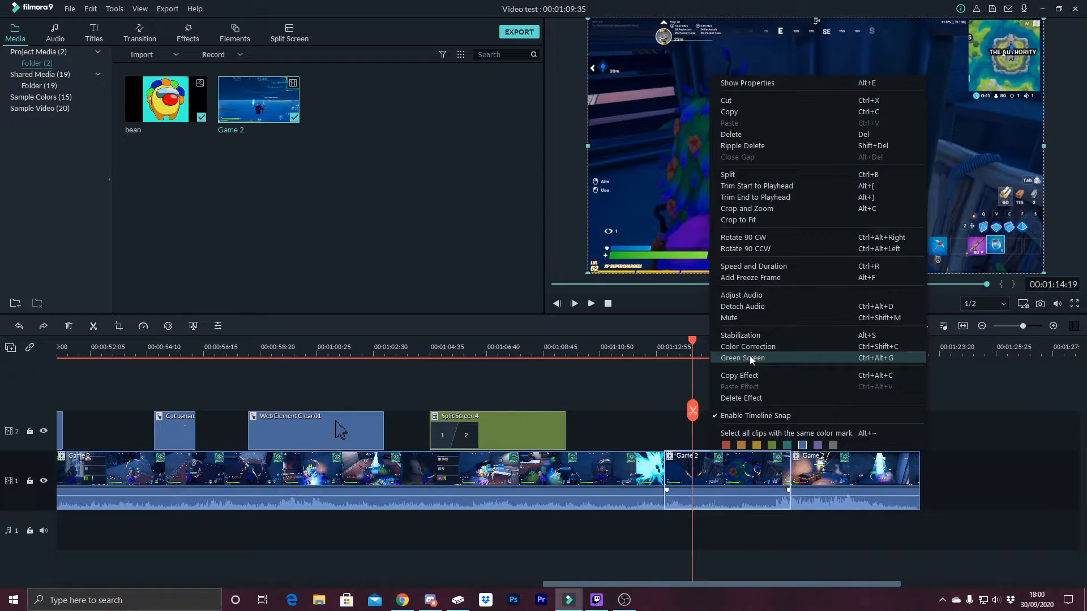
pyautogui.click(633, 412)
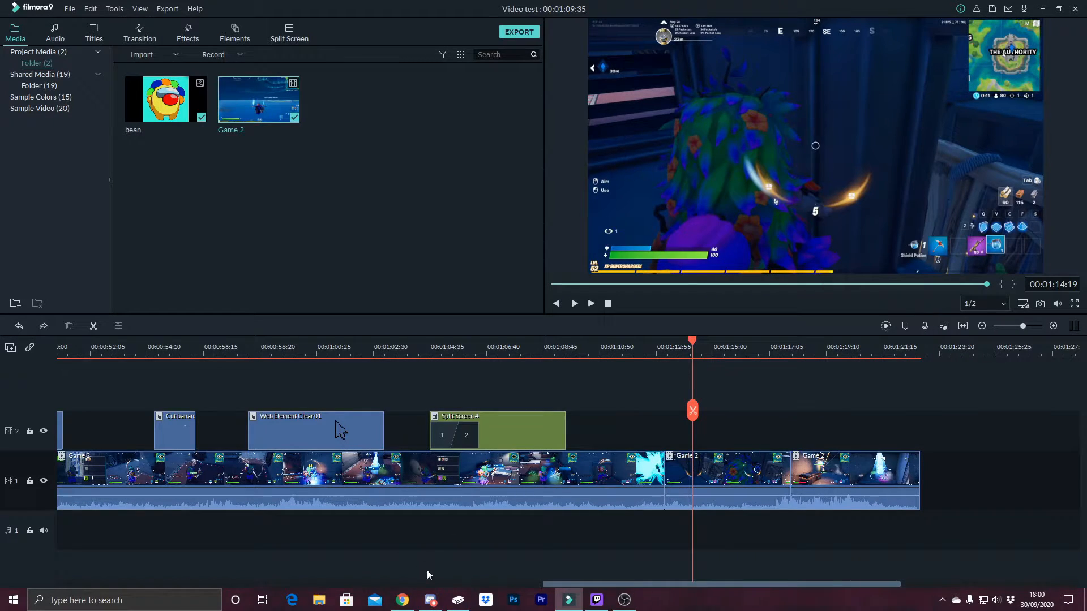
pyautogui.moveTo(605, 585); pyautogui.dragTo(110, 544)
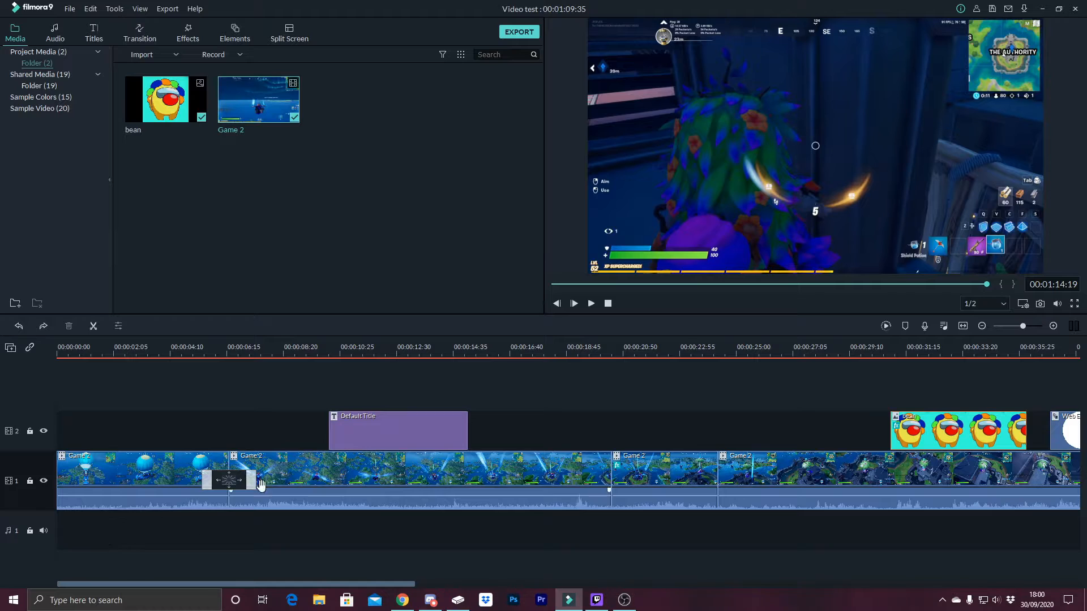
pyautogui.click(203, 421)
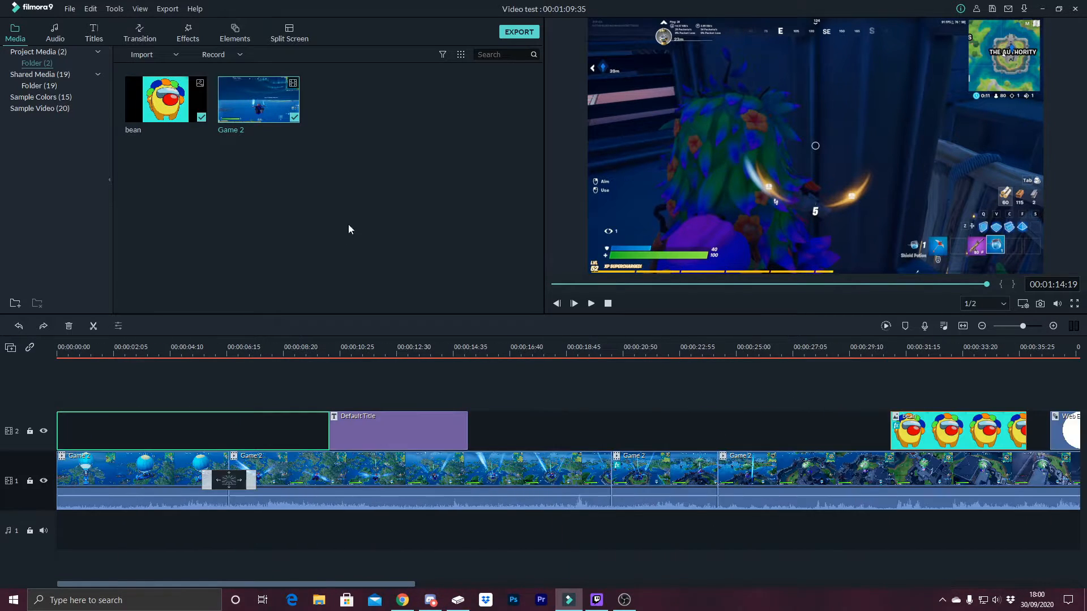
pyautogui.rightClick(387, 174)
pyautogui.click(411, 183)
pyautogui.click(44, 219)
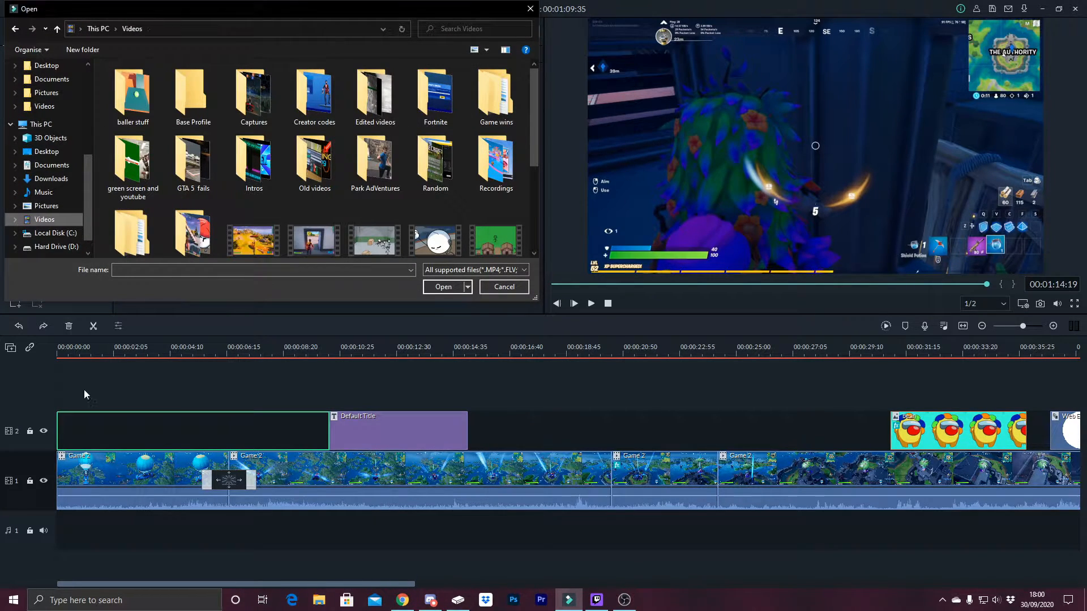
pyautogui.click(500, 288)
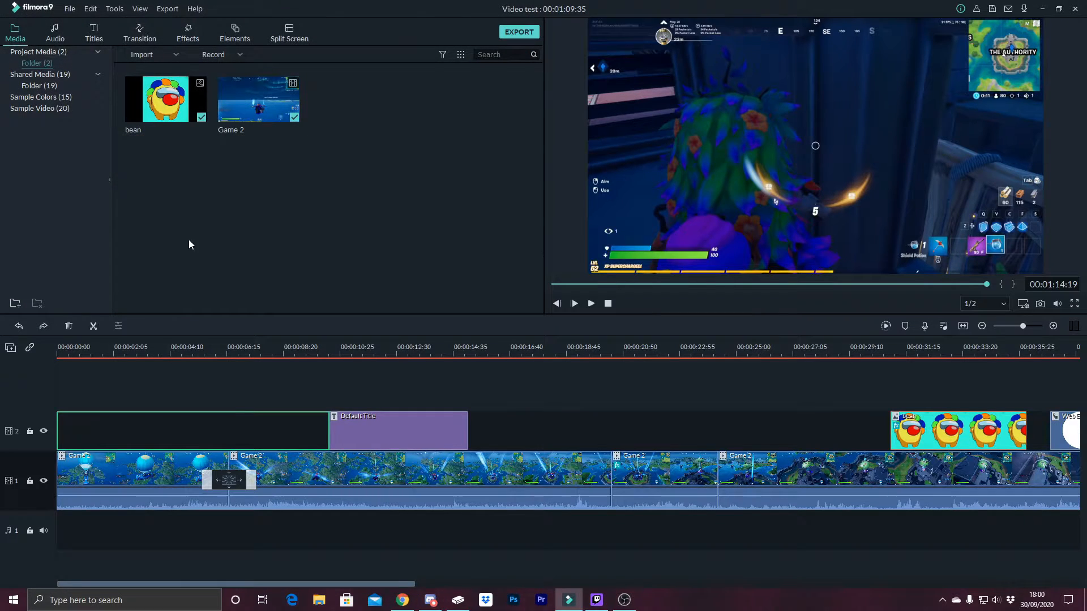
# Delete bean and Game 2 from the project media, and clear all remaining titles, elements and the split screen from the timeline.
pyautogui.rightClick(275, 108)
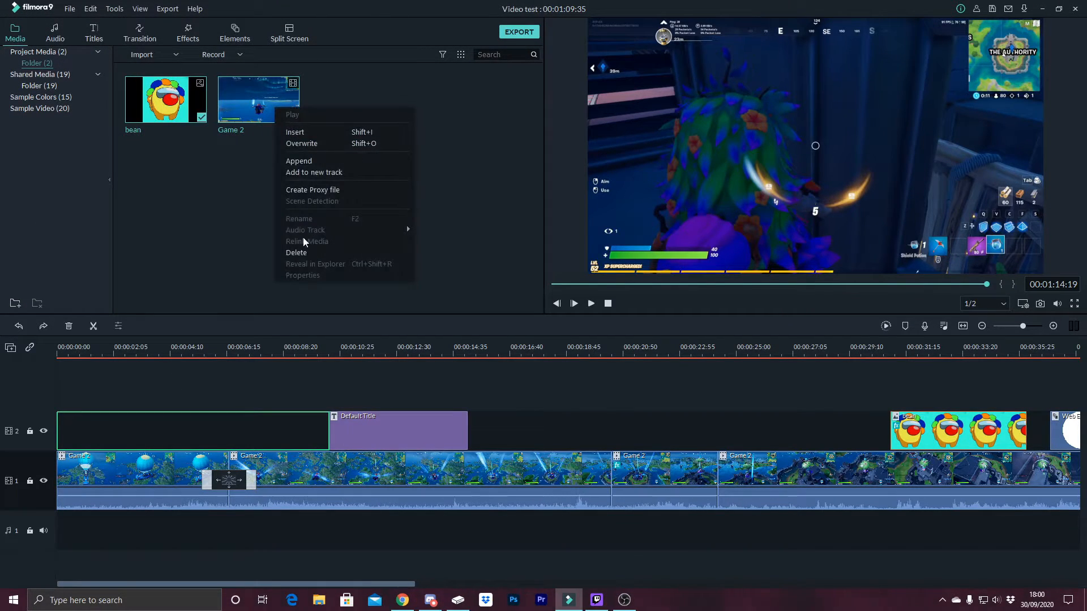
pyautogui.click(300, 252)
pyautogui.click(613, 336)
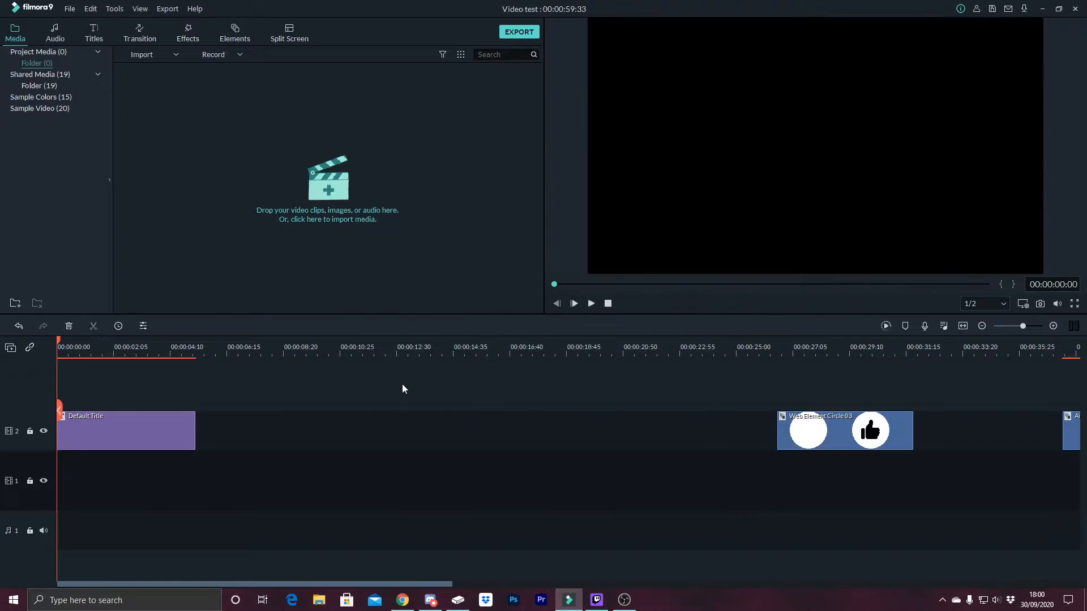
pyautogui.moveTo(119, 373); pyautogui.dragTo(1052, 469)
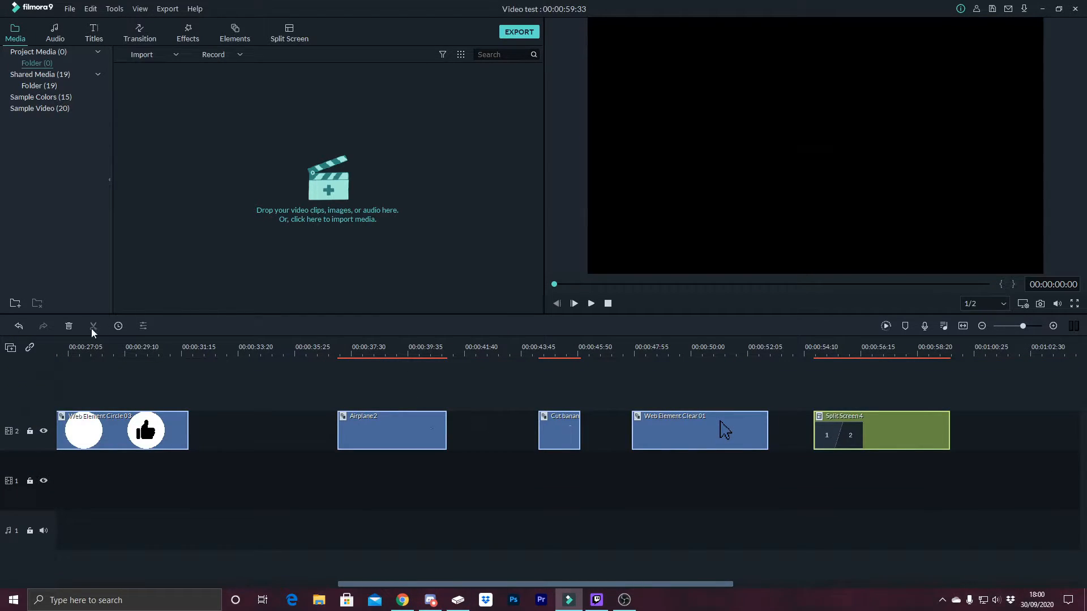
pyautogui.click(68, 326)
# Import the Windows error clip from the green screen and youtube folder in Videos.
pyautogui.doubleClick(227, 153)
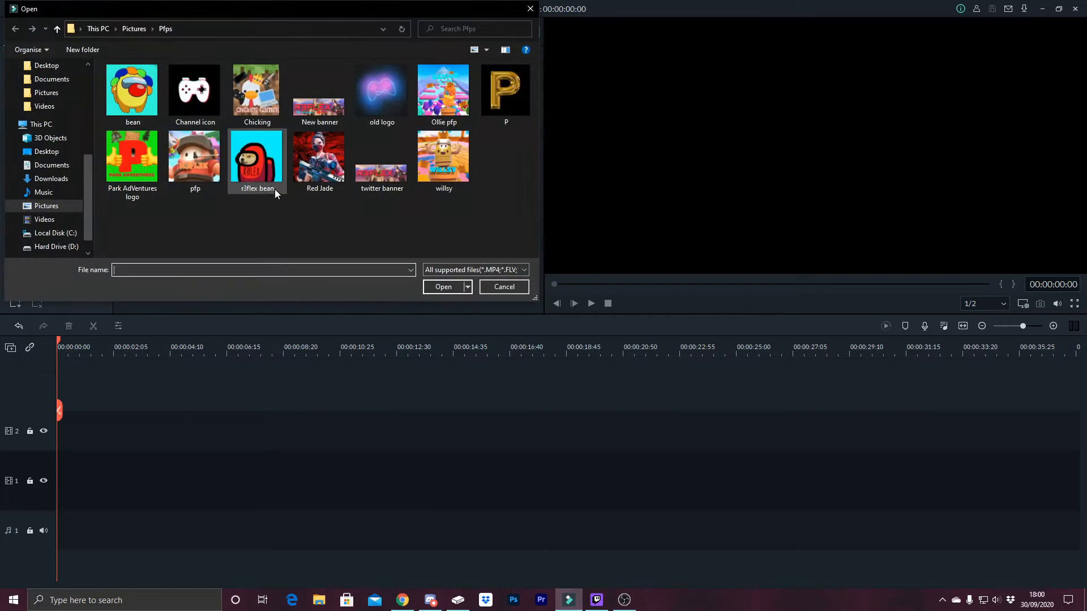
pyautogui.click(40, 221)
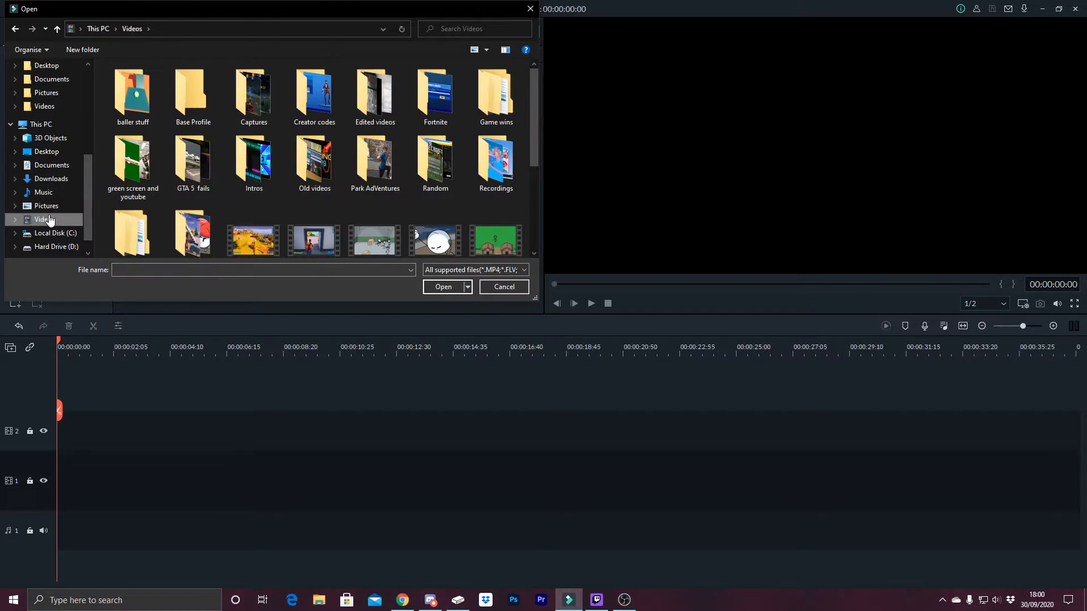
pyautogui.doubleClick(133, 179)
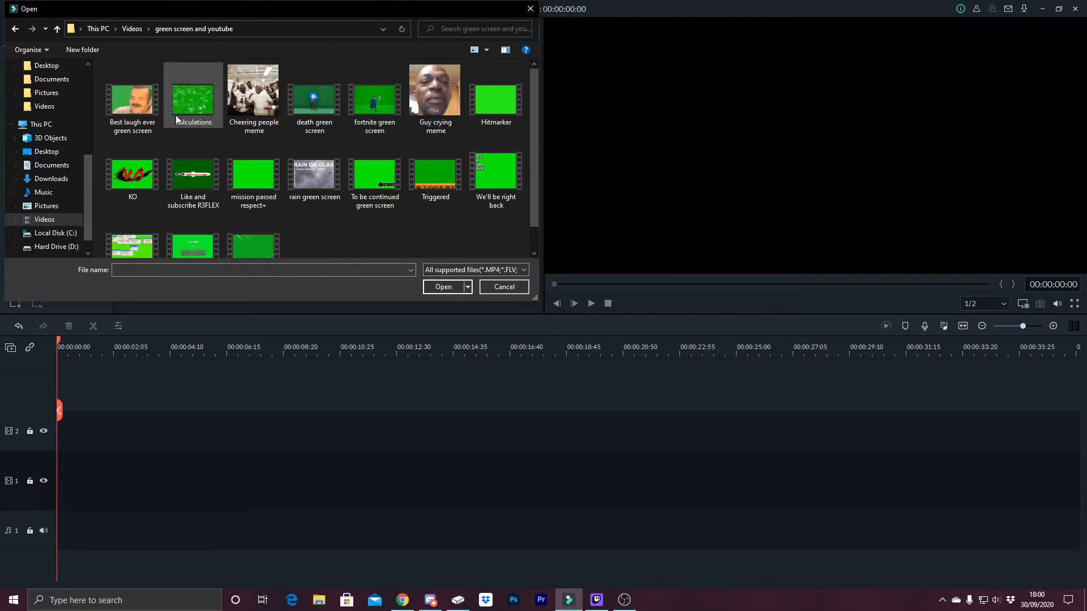
pyautogui.scroll(-1, 387, 179)
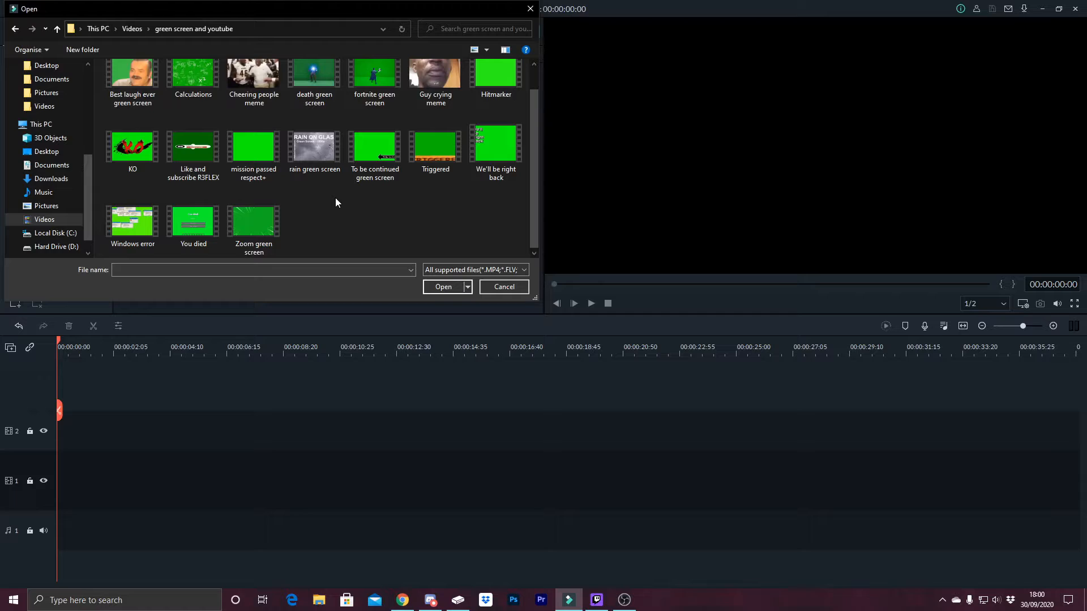
pyautogui.click(124, 233)
pyautogui.doubleClick(124, 232)
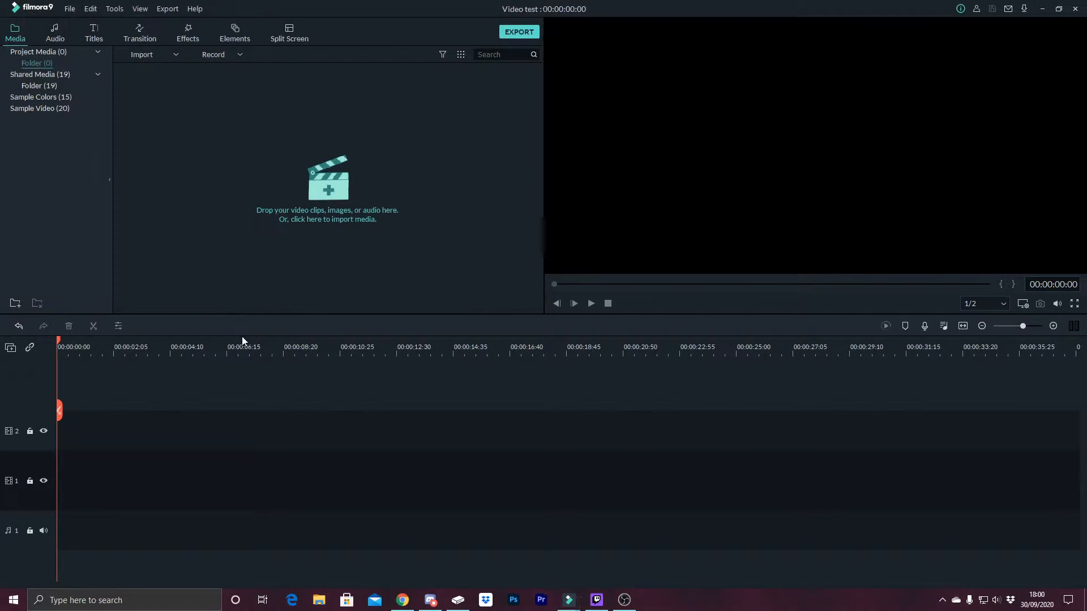
# Import the Game 4 recording from the Fortnite arena sucks folder inside Videos > Recordings.
pyautogui.rightClick(332, 183)
pyautogui.click(352, 191)
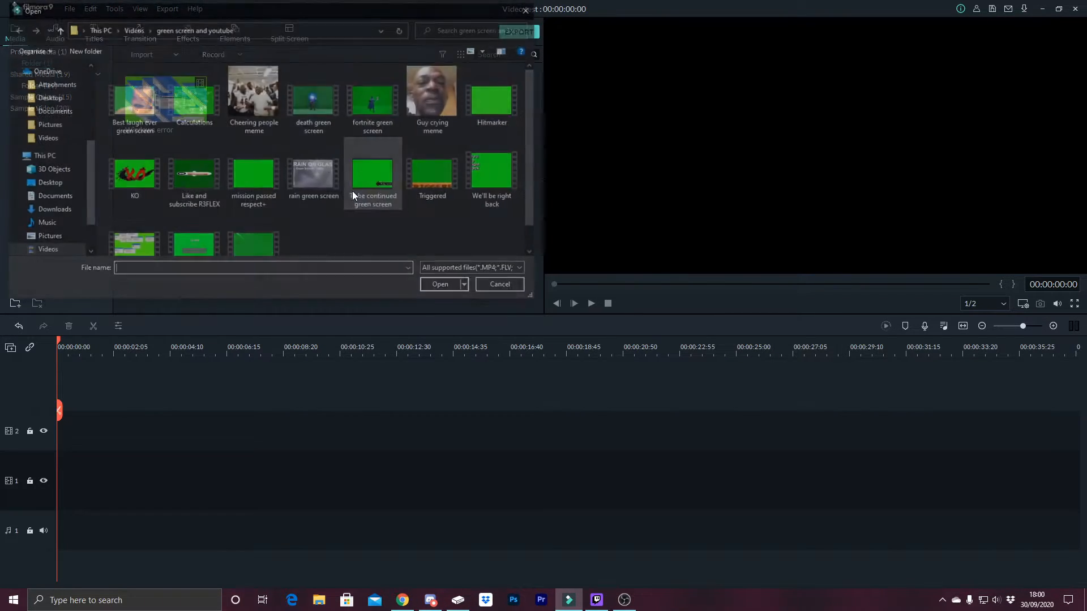
pyautogui.click(54, 250)
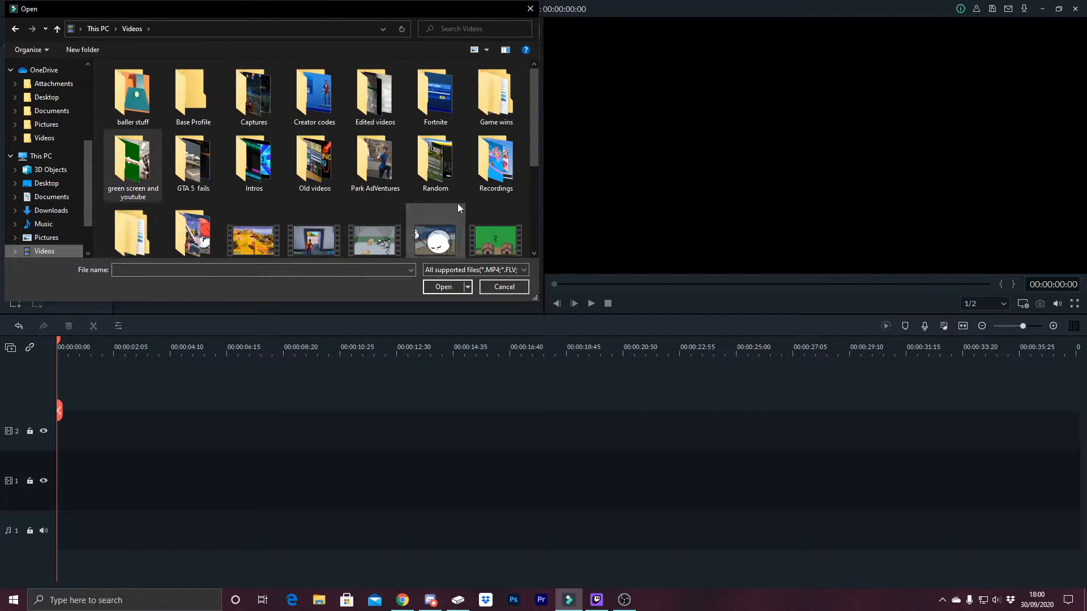
pyautogui.doubleClick(375, 98)
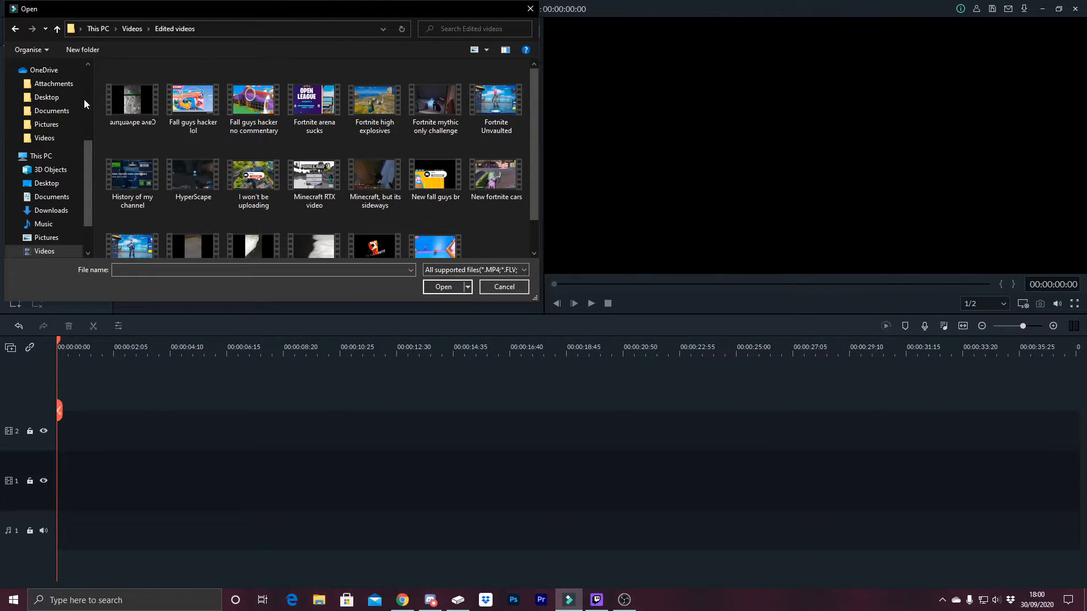
pyautogui.click(14, 29)
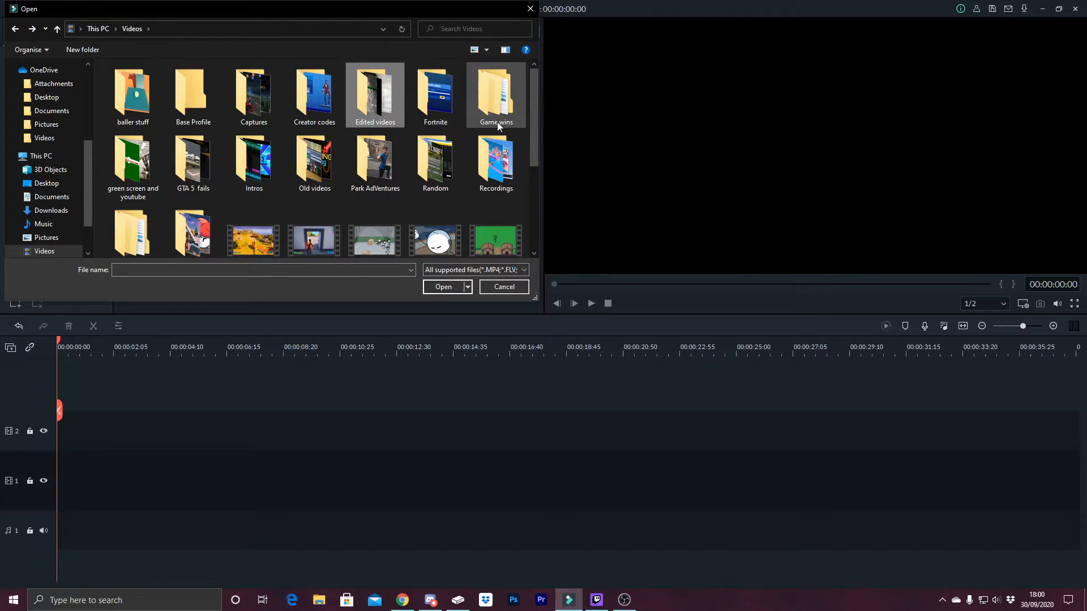
pyautogui.doubleClick(496, 164)
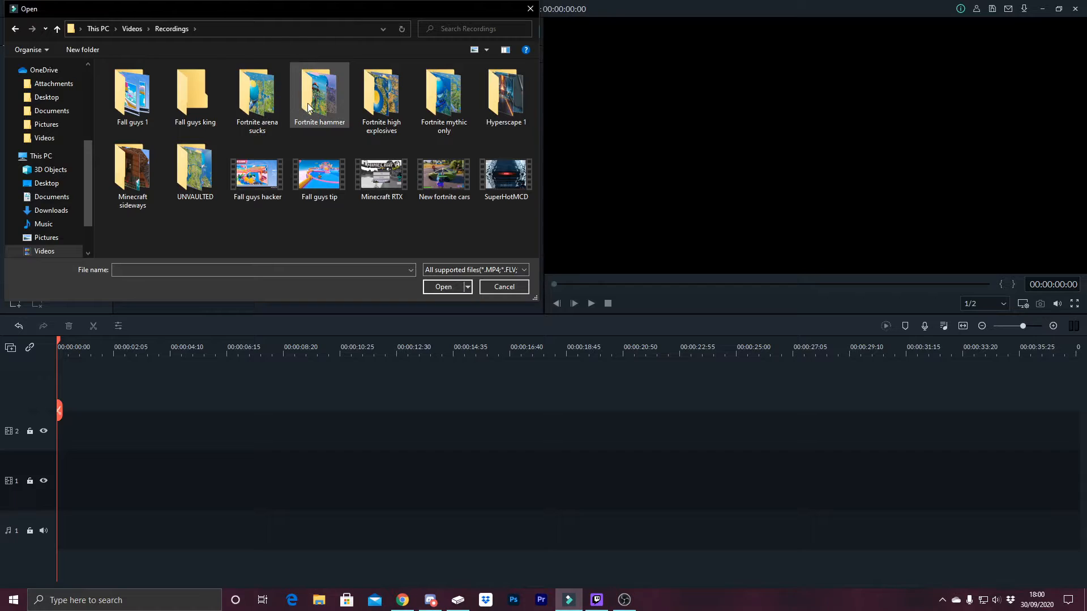
pyautogui.click(249, 103)
pyautogui.doubleClick(249, 103)
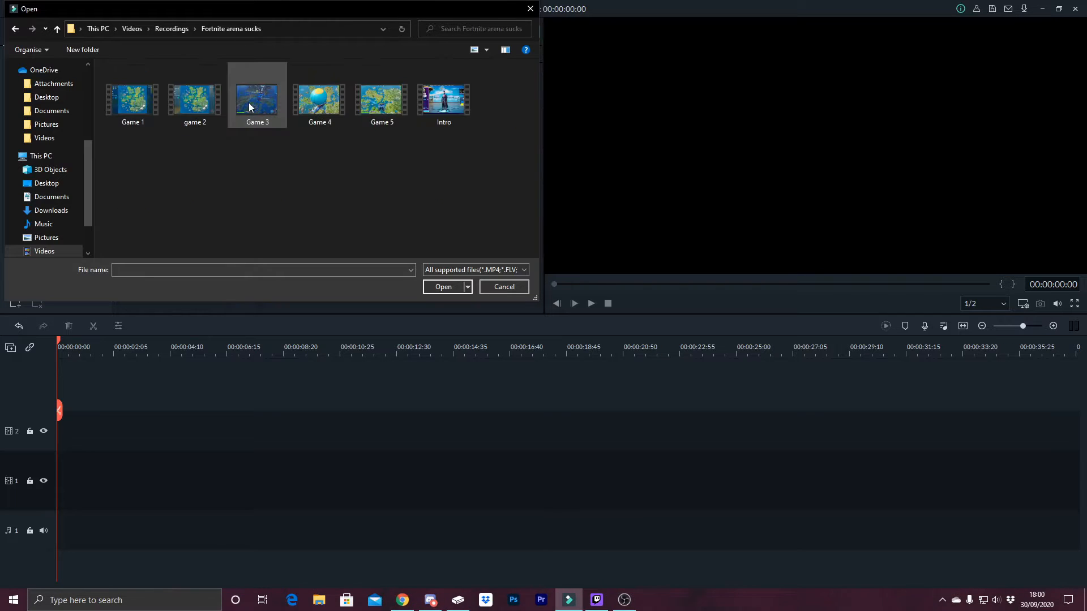
pyautogui.doubleClick(308, 110)
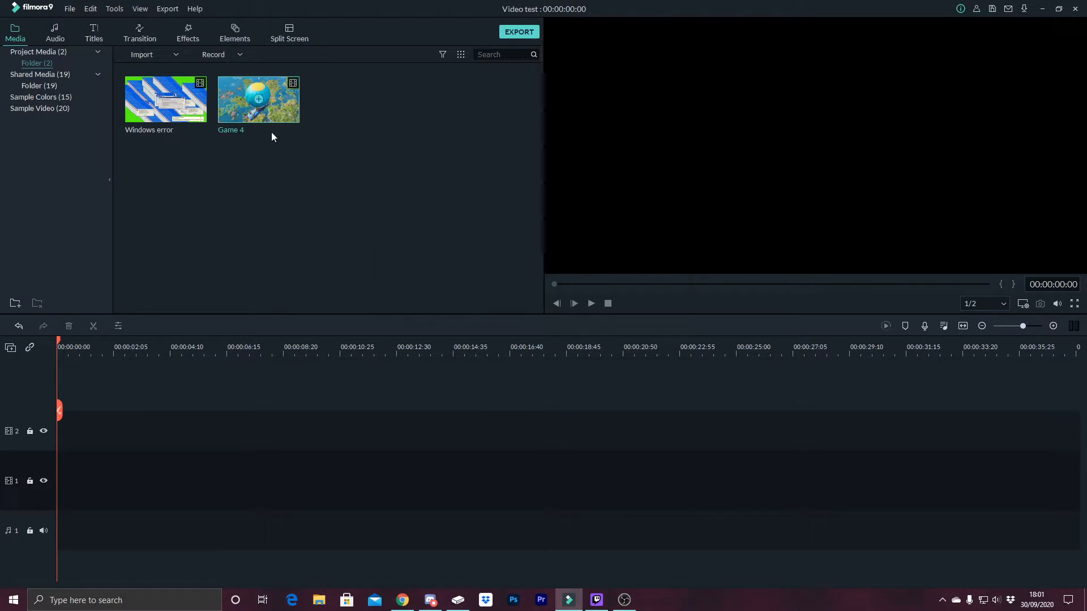
# Place Game 4 at the start of video track 1 and Windows error on track 2 at about 7 seconds, and cue the playhead to 00:00:06:42.
pyautogui.moveTo(266, 159); pyautogui.dragTo(48, 495)
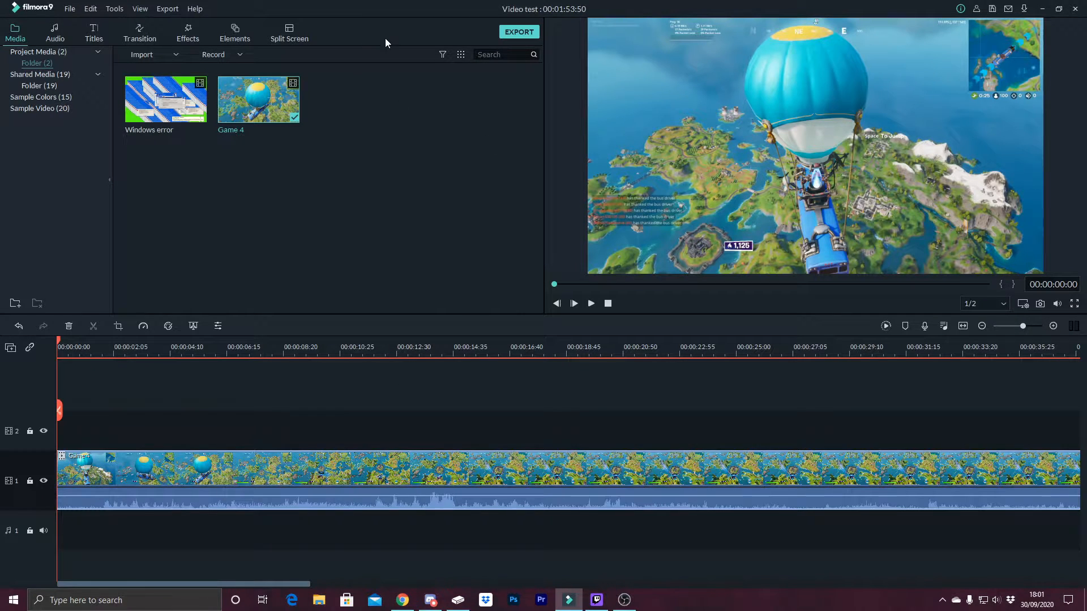
pyautogui.moveTo(165, 99); pyautogui.dragTo(244, 425)
pyautogui.click(66, 346)
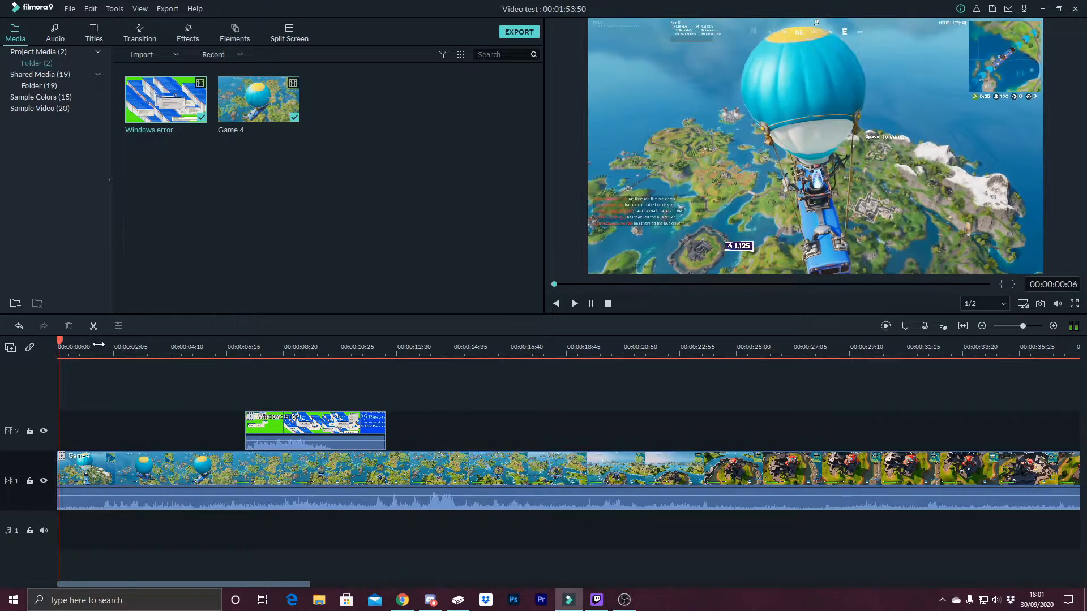
pyautogui.moveTo(74, 342); pyautogui.dragTo(238, 343)
pyautogui.press('space')
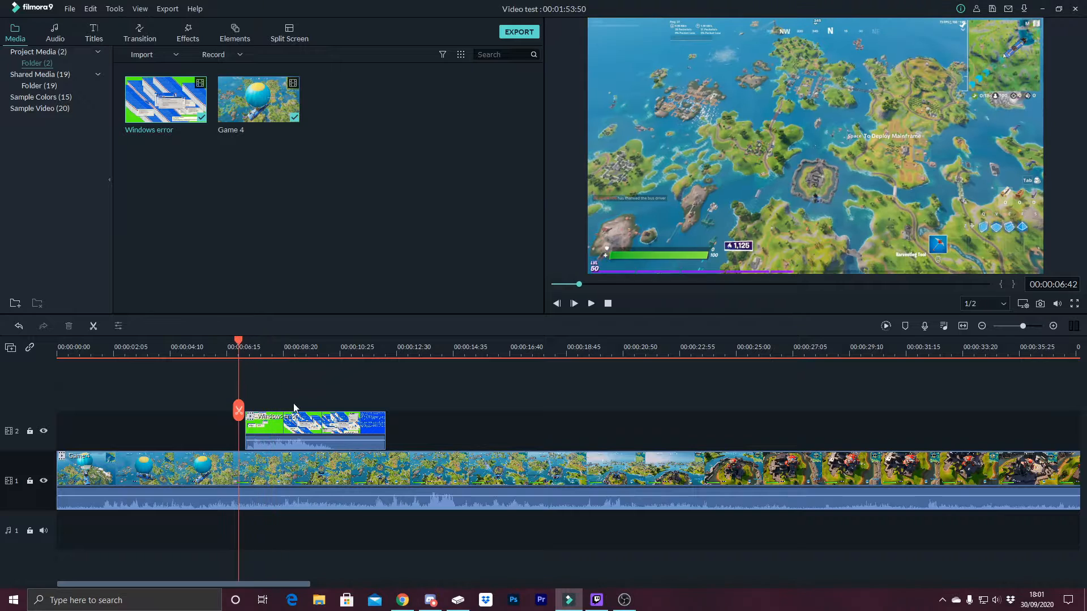
# Enable Chroma Key on the Windows error clip and sample its green background as the key colour.
pyautogui.click(302, 428)
pyautogui.doubleClick(299, 426)
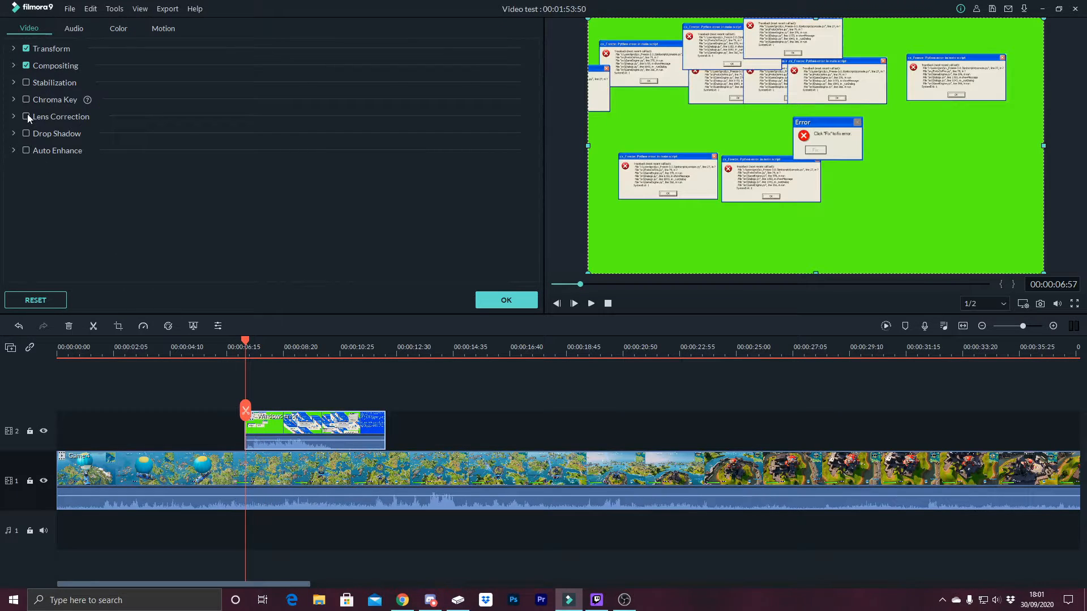
pyautogui.click(26, 99)
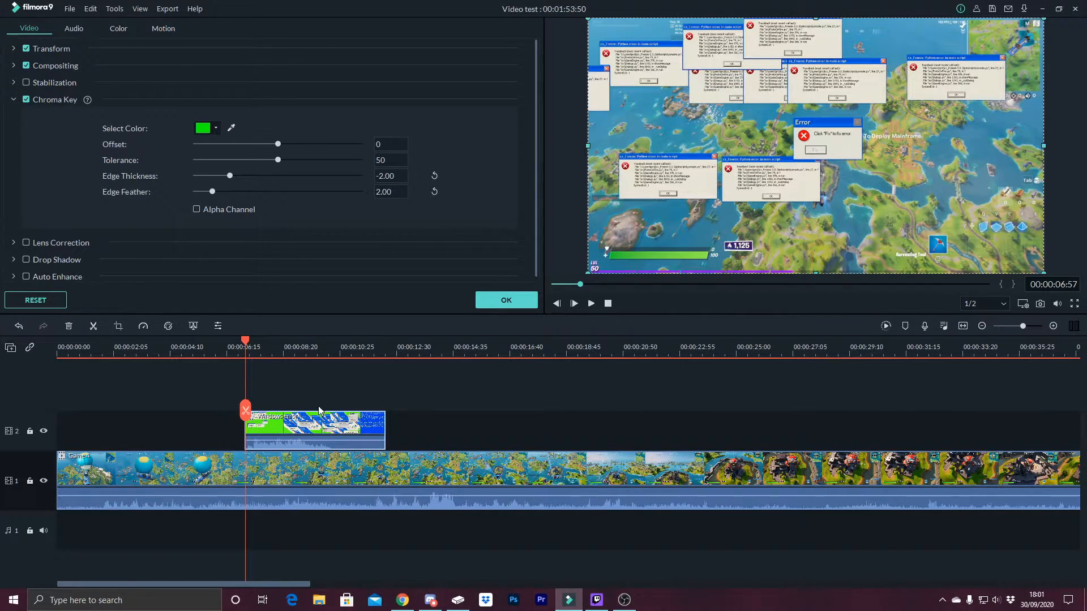
pyautogui.moveTo(246, 348)
pyautogui.mouseDown()
pyautogui.moveTo(231, 350)
pyautogui.moveTo(286, 353)
pyautogui.moveTo(249, 363)
pyautogui.mouseUp()
pyautogui.click(233, 128)
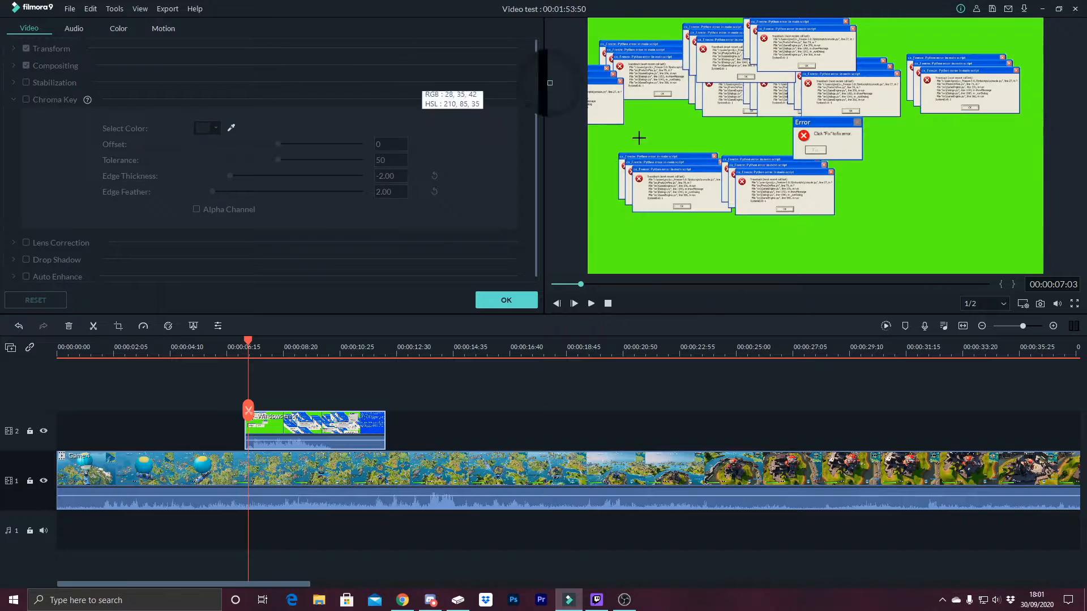
pyautogui.click(655, 124)
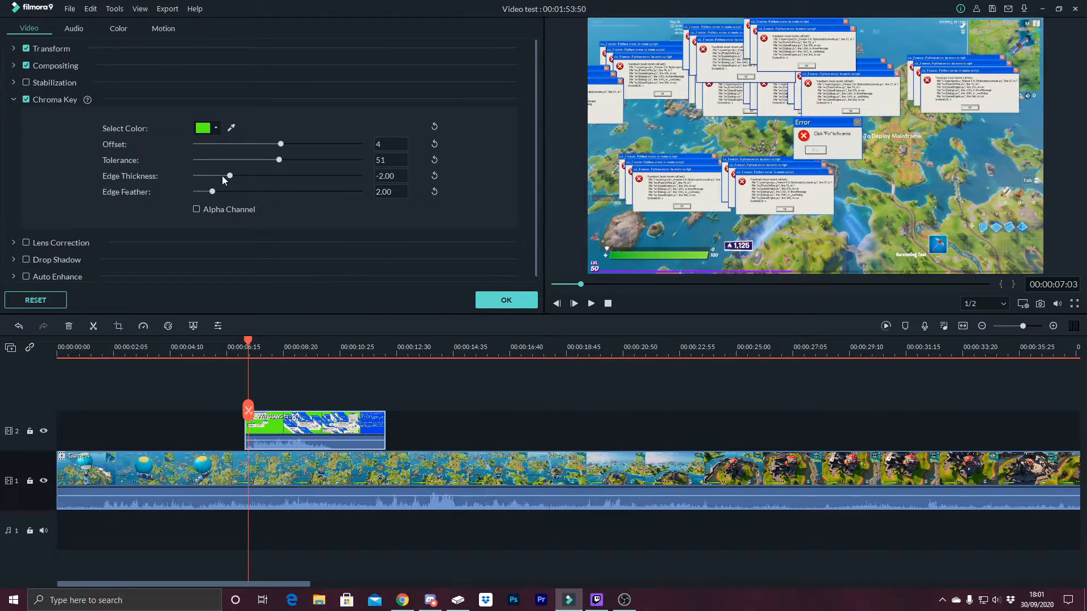
# Set the chroma key's edge thickness to -1.81 and edge feather to 0.00, apply the settings and preview the overlay.
pyautogui.moveTo(227, 174); pyautogui.dragTo(179, 218)
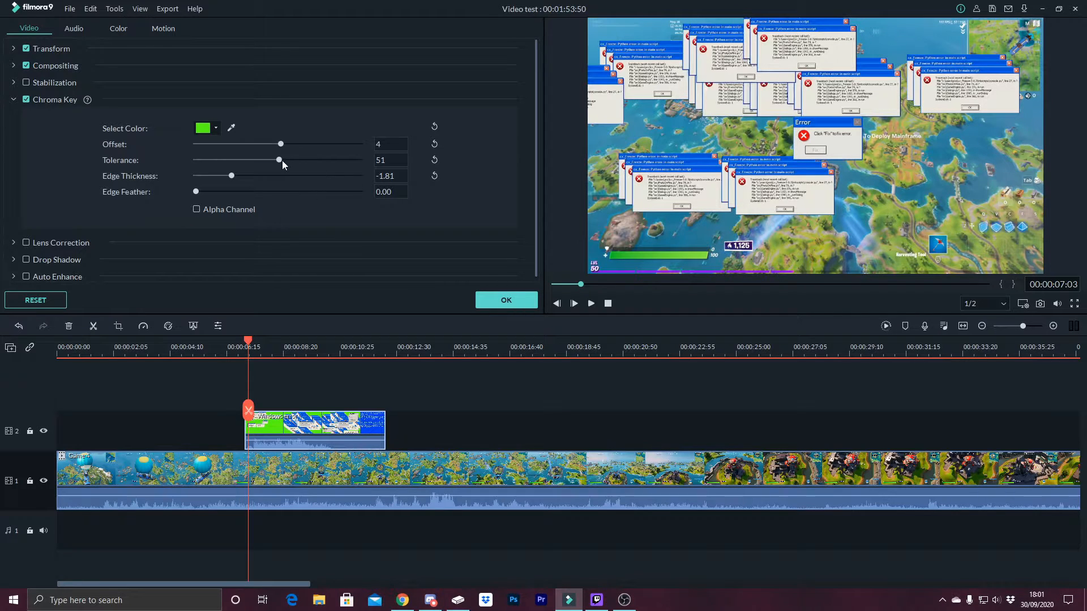
pyautogui.click(499, 301)
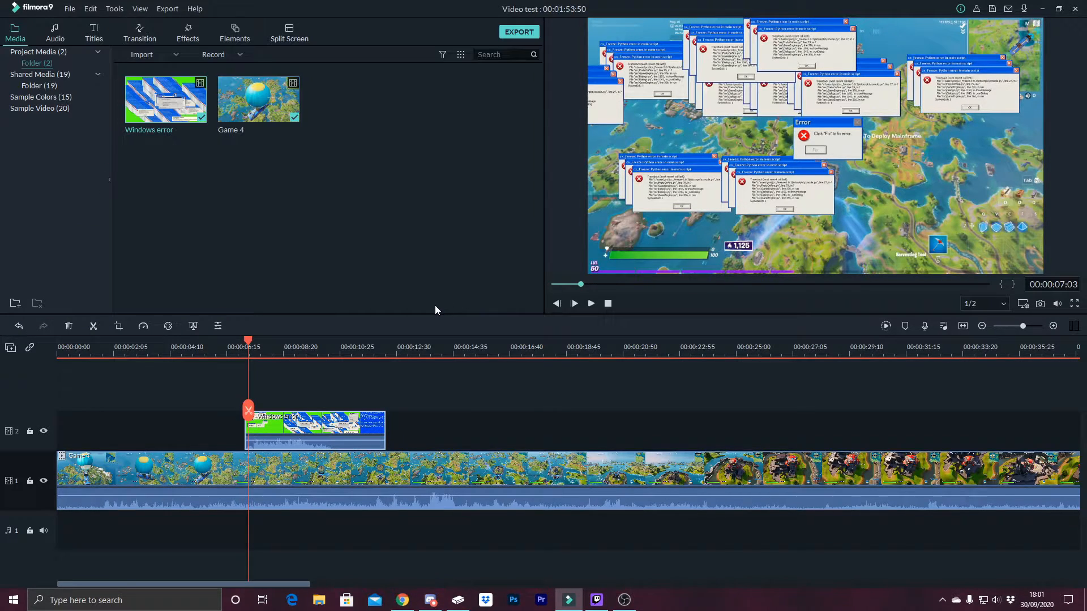
pyautogui.press('space')
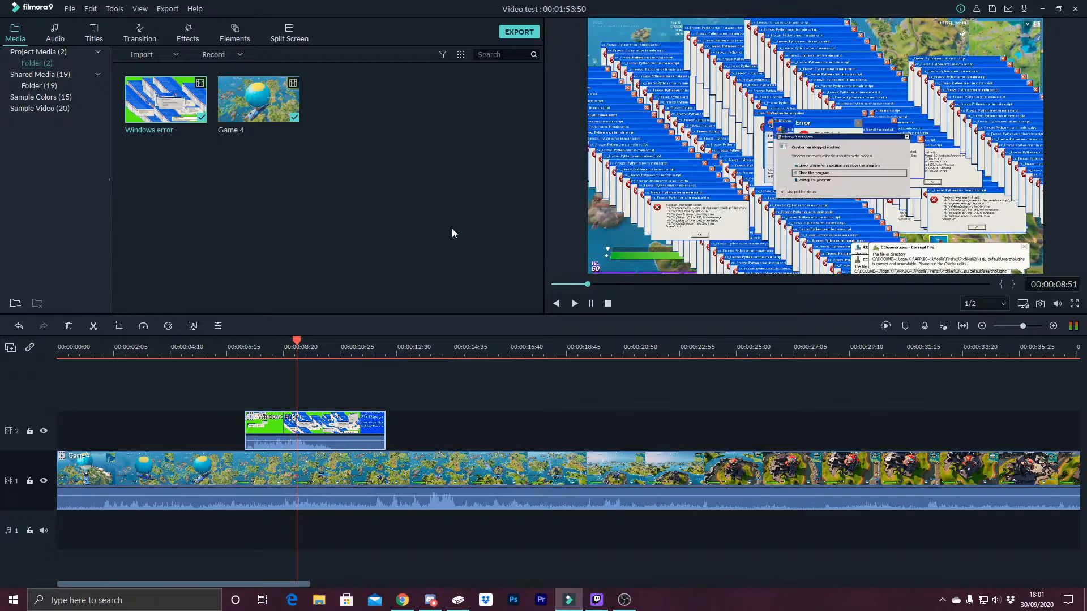
pyautogui.press('space')
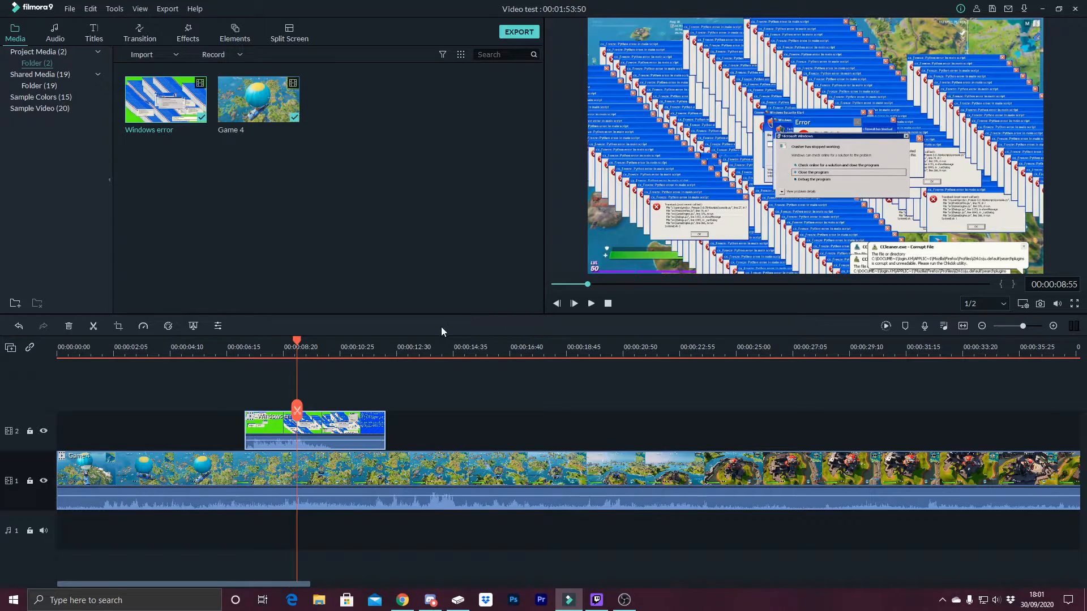
# Cue the playhead to 00:00:14:55 and import the Like and subscribe R3FLEX clip from Videos > green screen and youtube.
pyautogui.moveTo(297, 346); pyautogui.dragTo(462, 346)
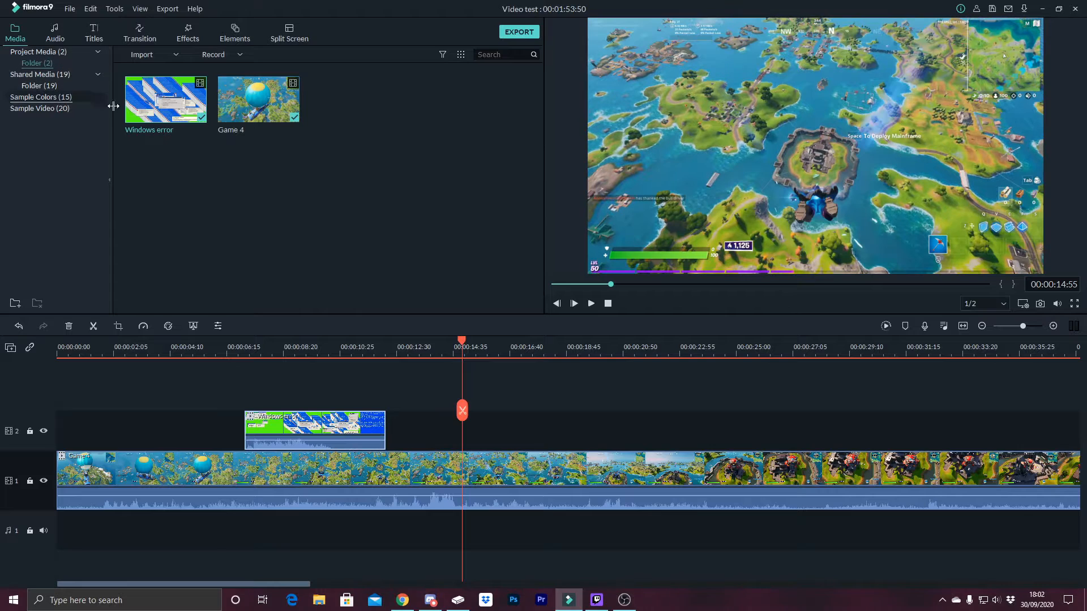
pyautogui.rightClick(471, 225)
pyautogui.click(481, 231)
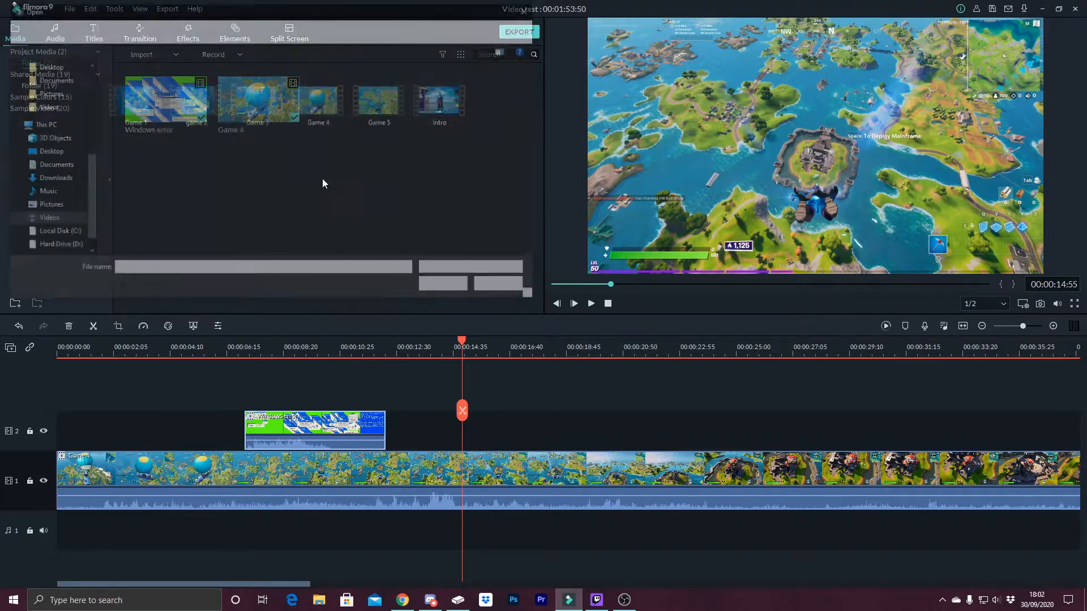
pyautogui.click(57, 219)
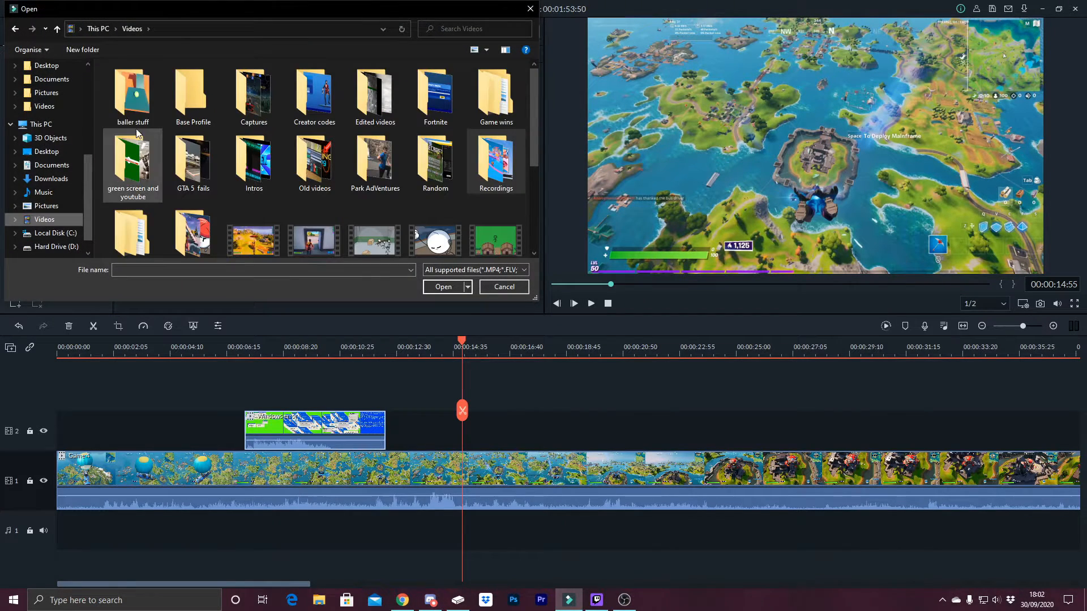
pyautogui.doubleClick(133, 170)
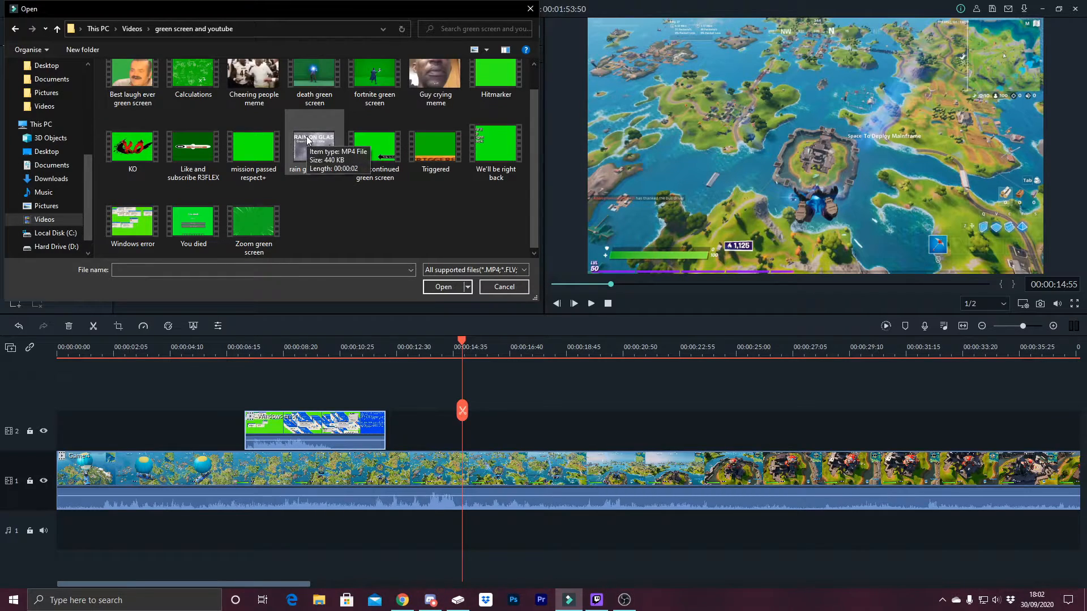
pyautogui.scroll(1, 310, 136)
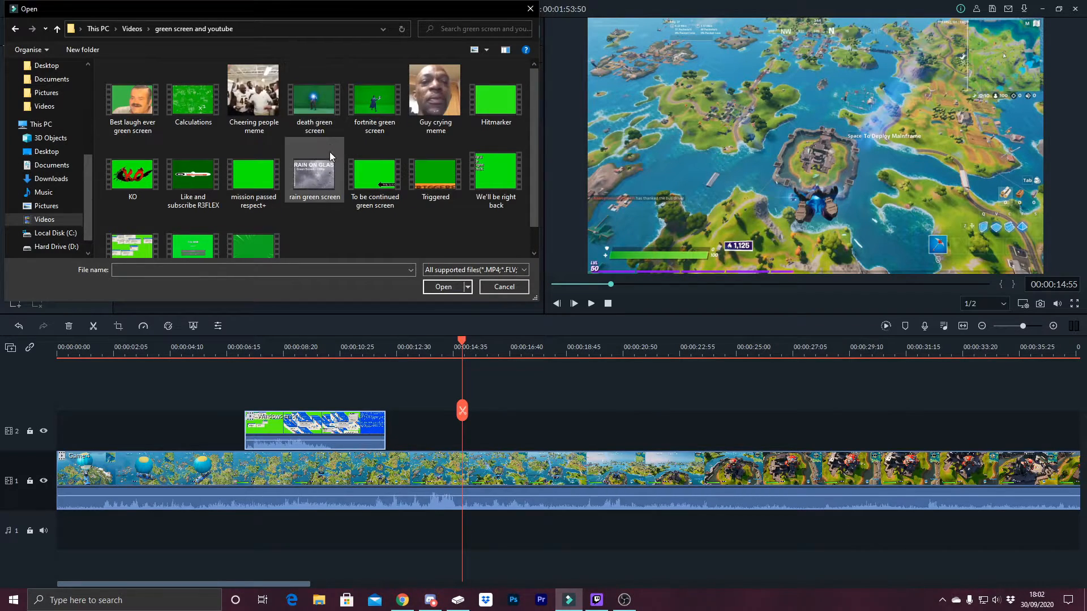
pyautogui.click(215, 188)
pyautogui.doubleClick(215, 188)
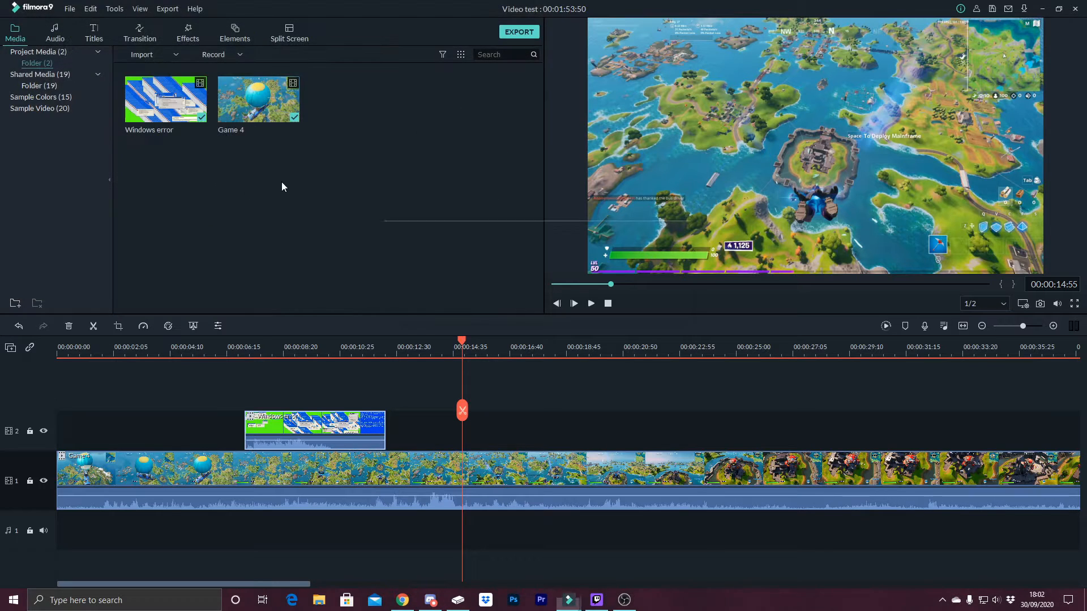
# Place the Like and subscribe R3FLEX clip on video track 2 at about 17 seconds and play up to it.
pyautogui.moveTo(351, 121); pyautogui.dragTo(526, 426)
pyautogui.press('space')
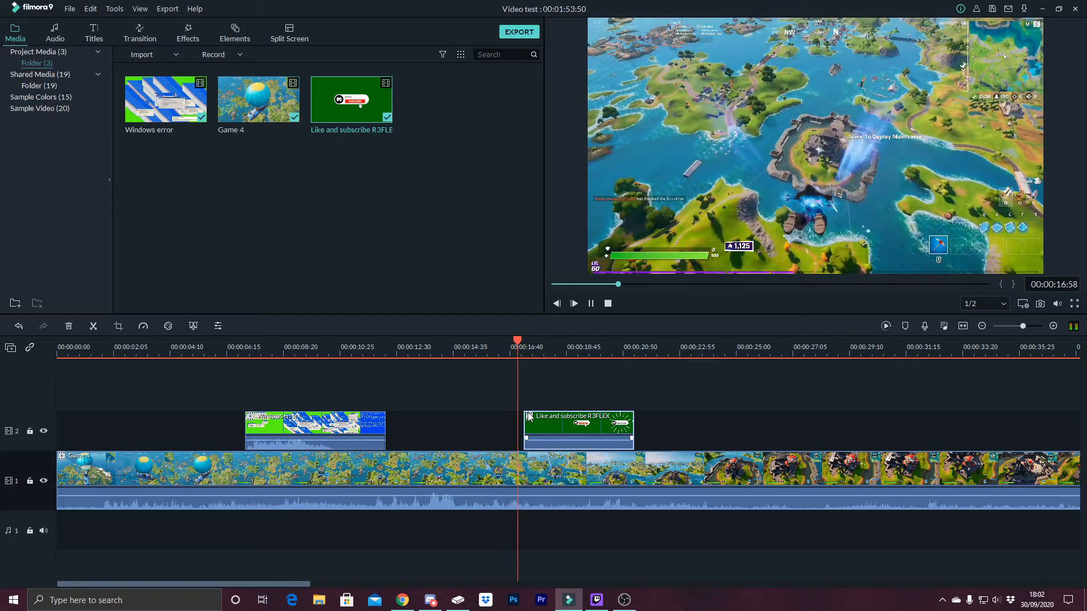
pyautogui.press('space')
# Key out the dark green background of the Like and subscribe clip with a sampled chroma key colour, preview it and apply.
pyautogui.doubleClick(539, 430)
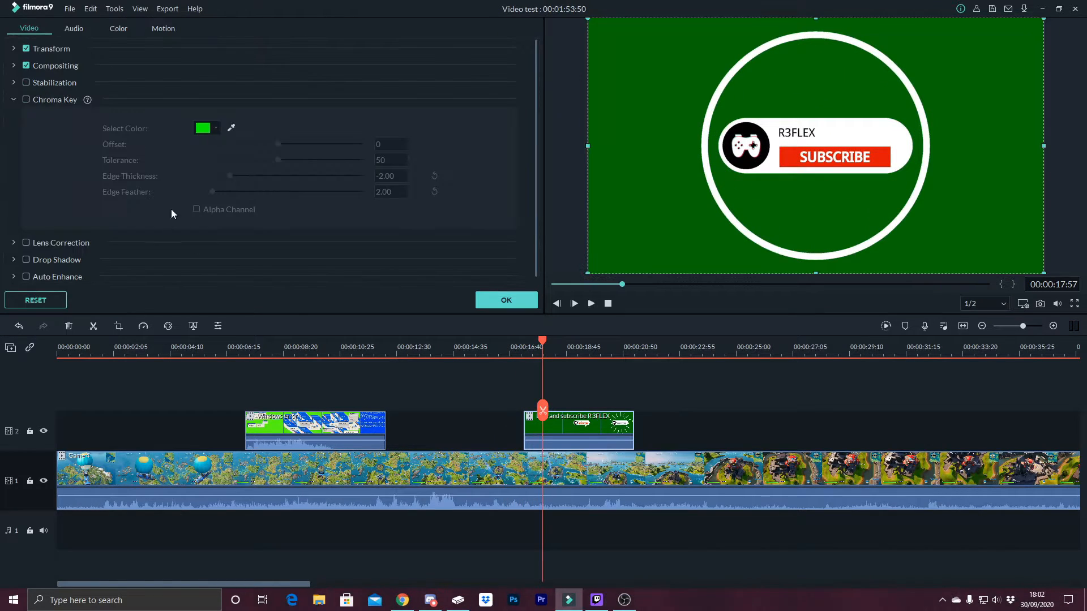
pyautogui.click(26, 99)
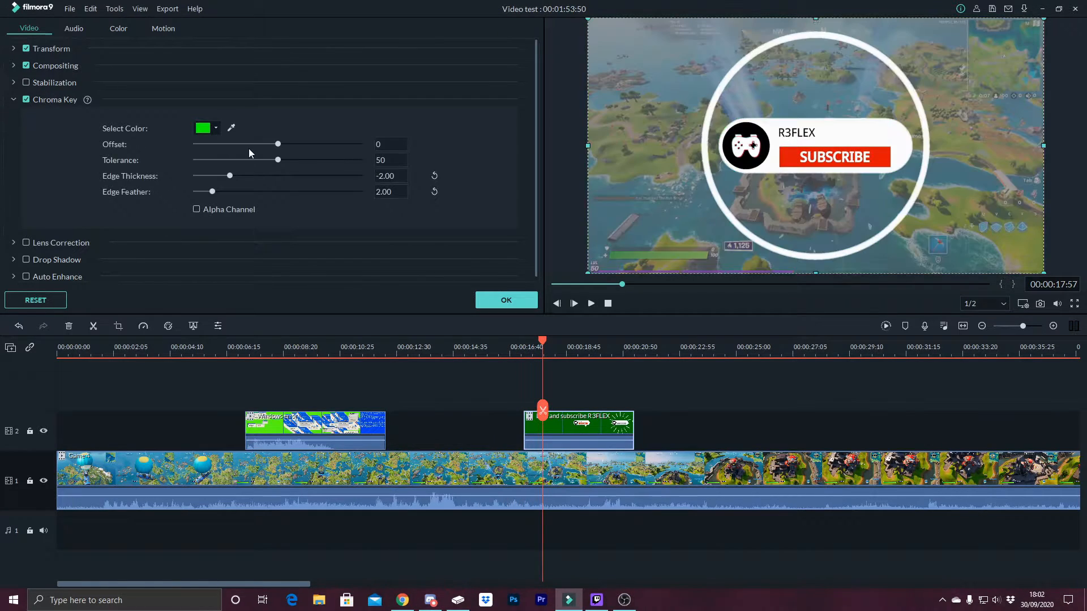
pyautogui.click(232, 129)
pyautogui.click(614, 85)
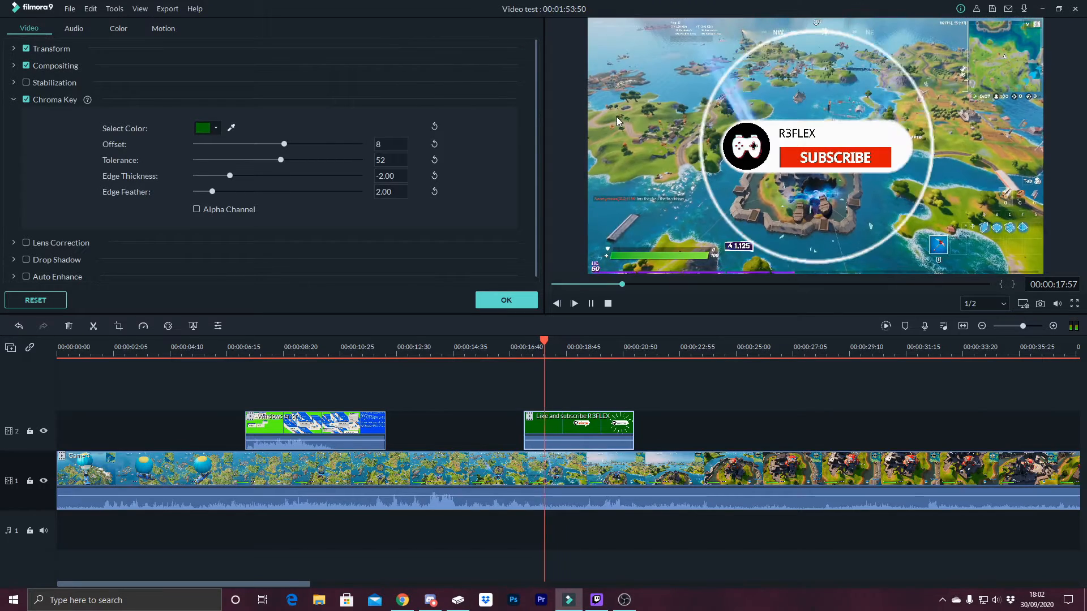
pyautogui.press('space')
pyautogui.press('space')
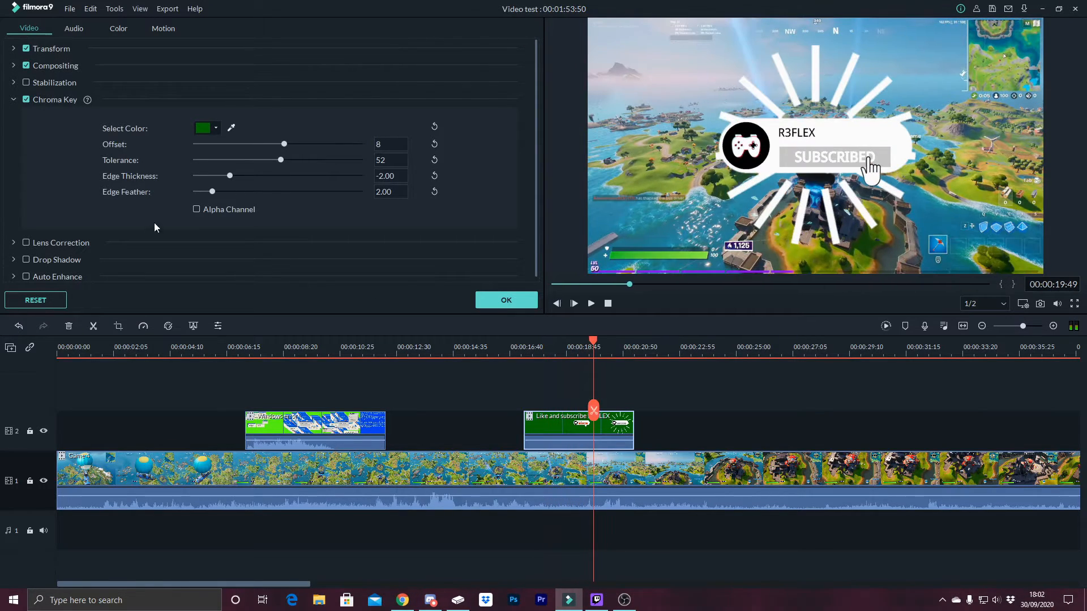
pyautogui.click(481, 298)
# Import Zoom green screen from the green screen and youtube folder and place it on video track 2 at about 00:00:22:44.
pyautogui.rightClick(327, 230)
pyautogui.click(335, 235)
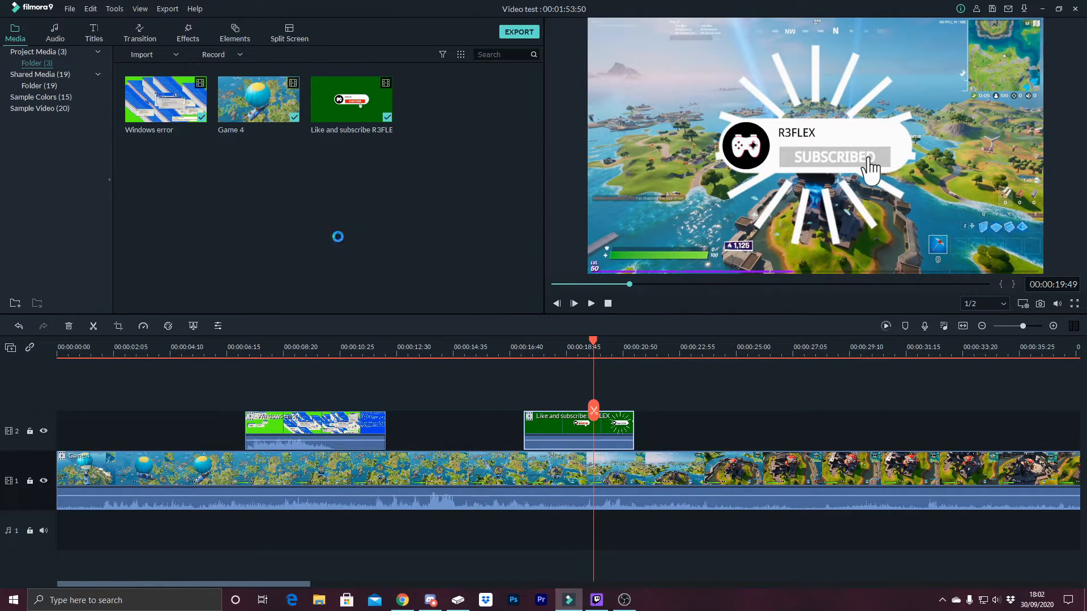
pyautogui.scroll(-1, 330, 233)
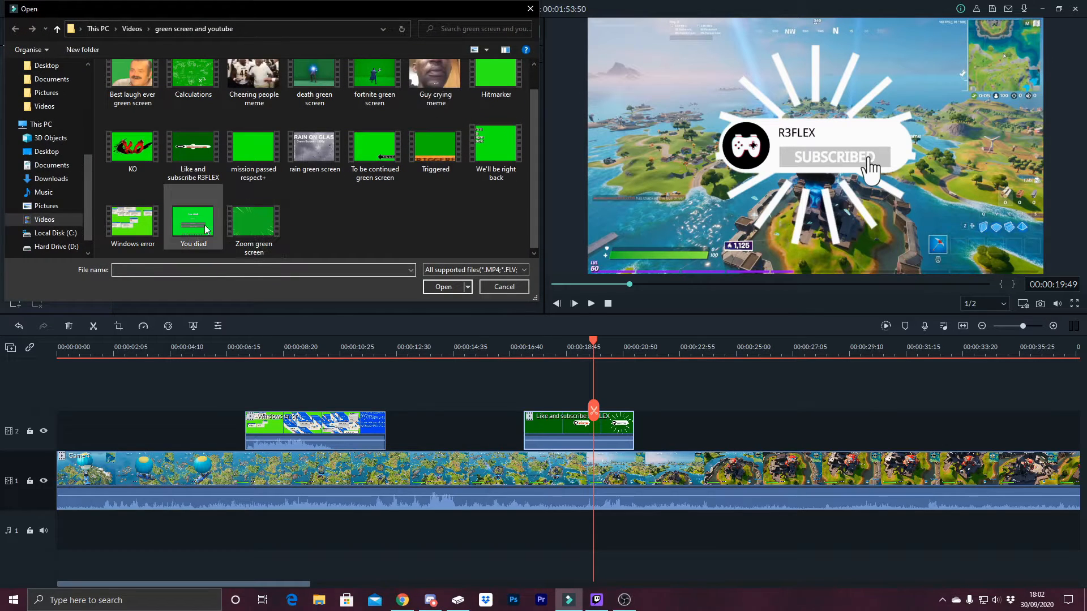
pyautogui.doubleClick(232, 243)
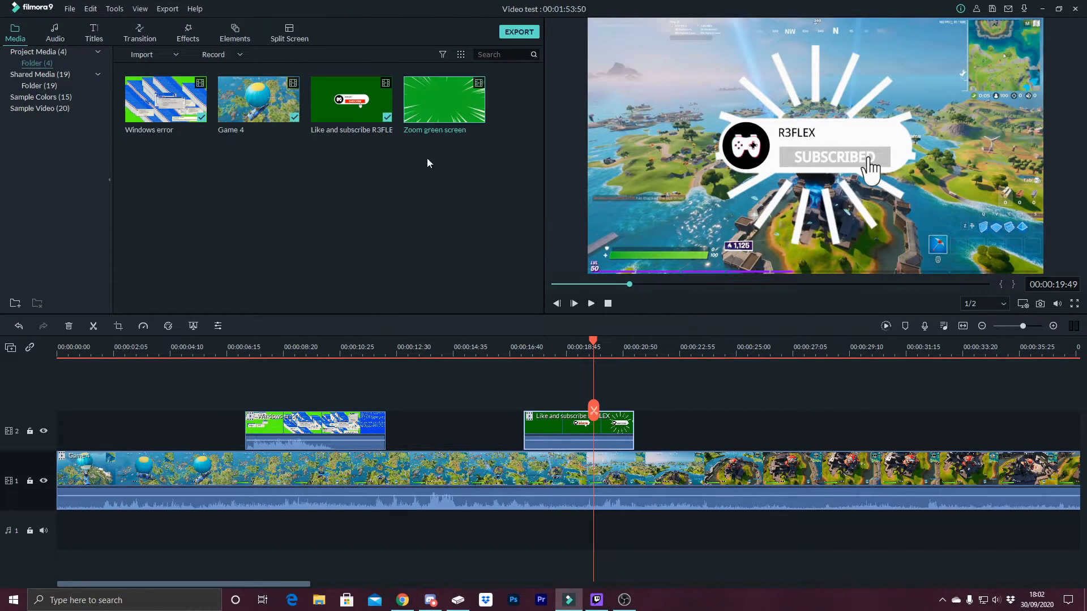
pyautogui.moveTo(443, 99); pyautogui.dragTo(677, 430)
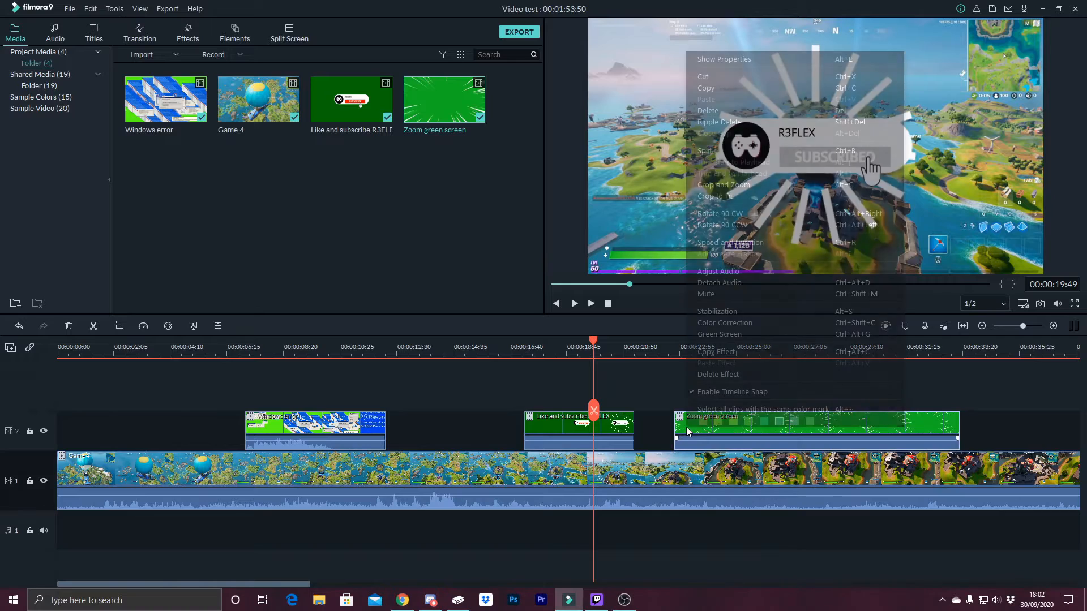
# Enable Chroma Key on the Zoom green screen clip, sample its green background, preview the overlay and apply.
pyautogui.rightClick(687, 428)
pyautogui.doubleClick(676, 427)
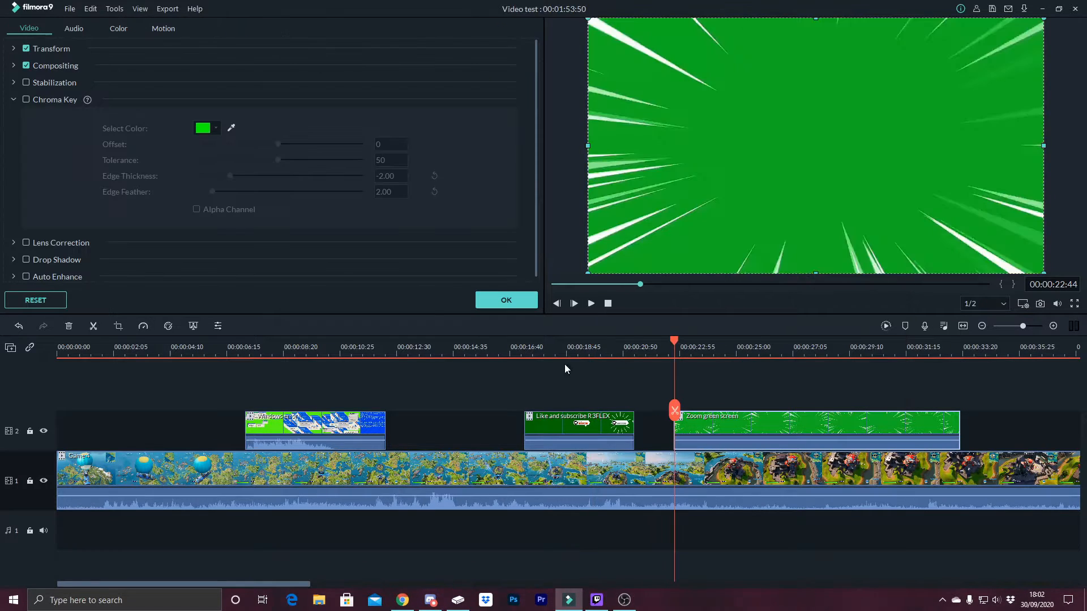
pyautogui.click(26, 100)
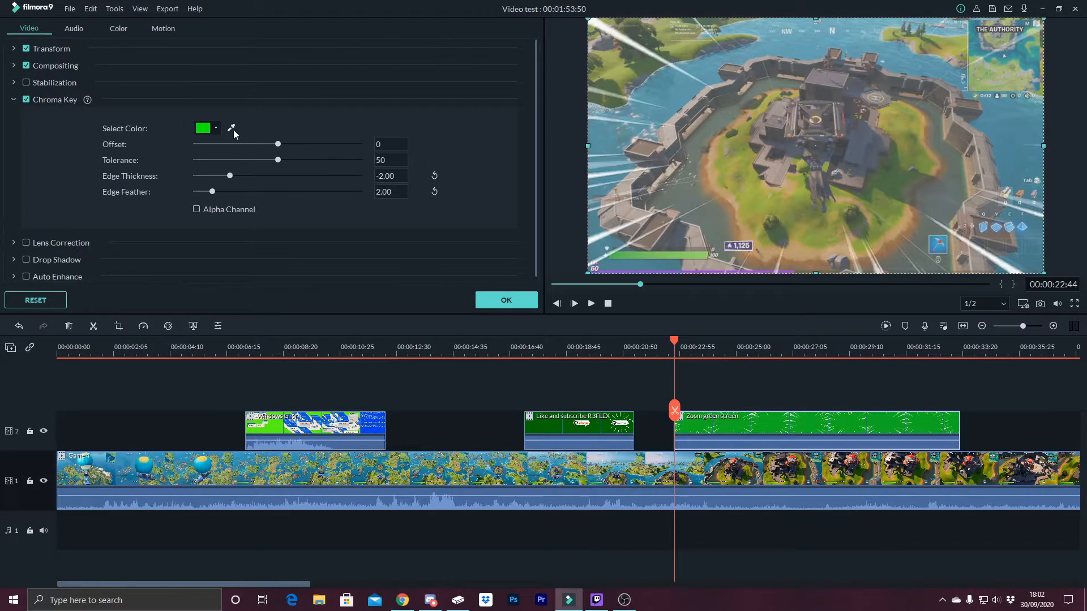
pyautogui.click(232, 128)
pyautogui.click(713, 158)
pyautogui.press('space')
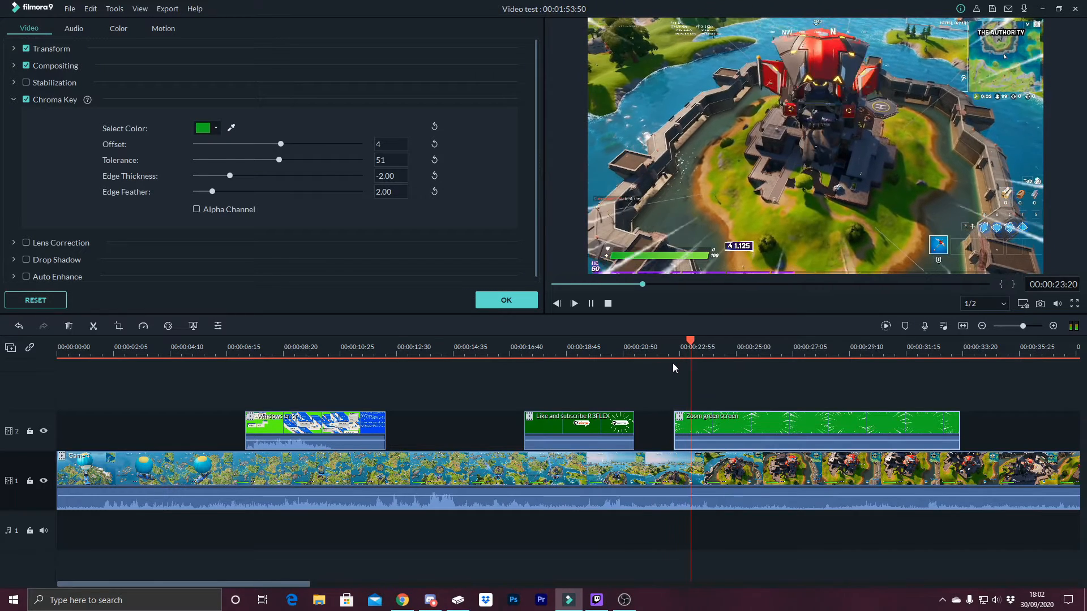
pyautogui.press('space')
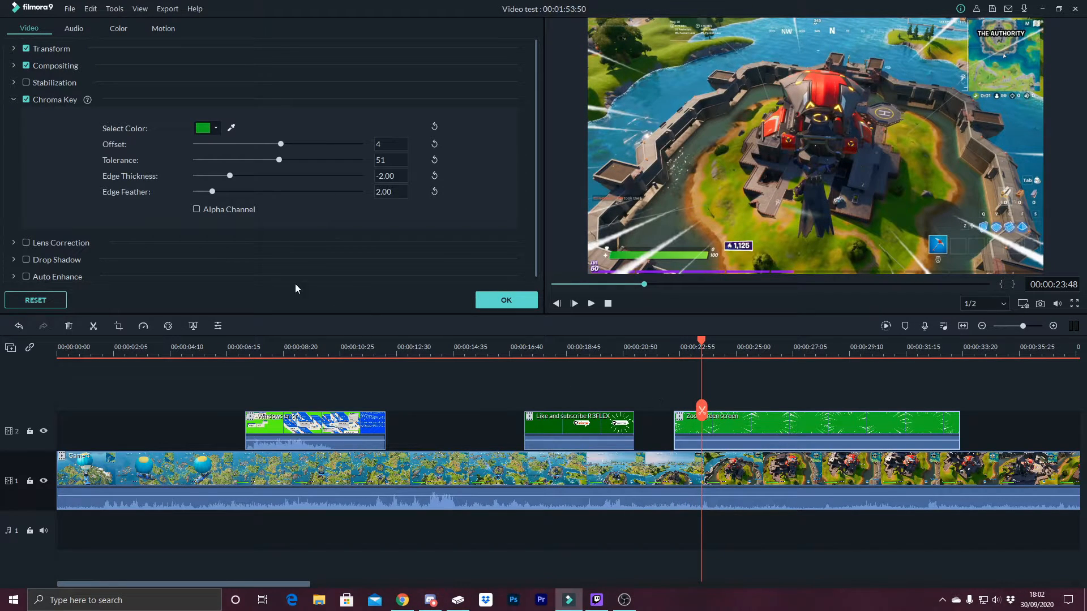
pyautogui.click(493, 300)
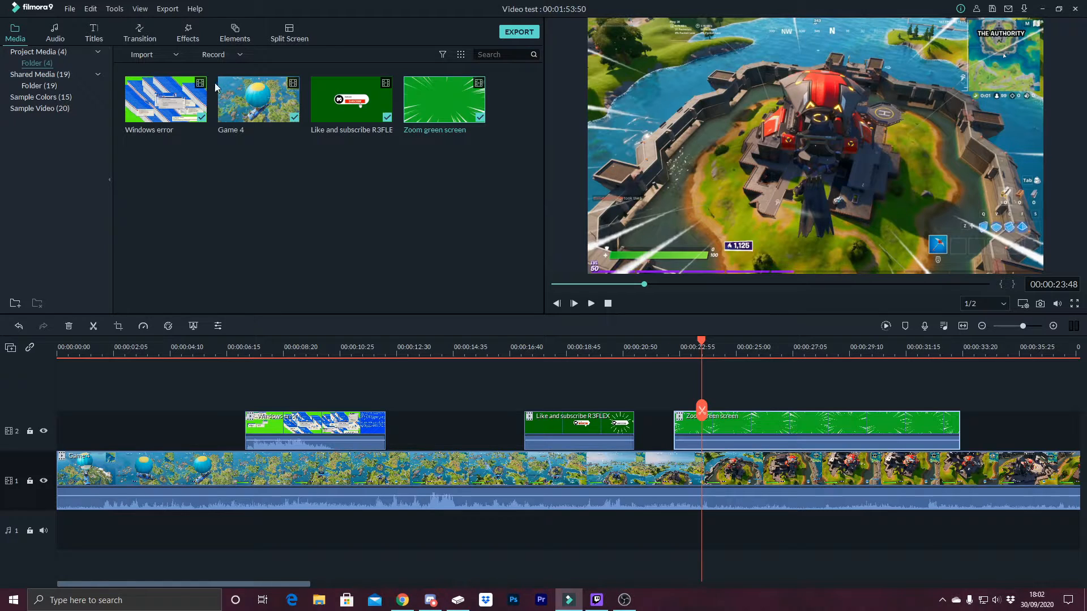
# Review the Like and subscribe clip's video properties, including the Chroma Key and Lens Correction sections.
pyautogui.doubleClick(578, 420)
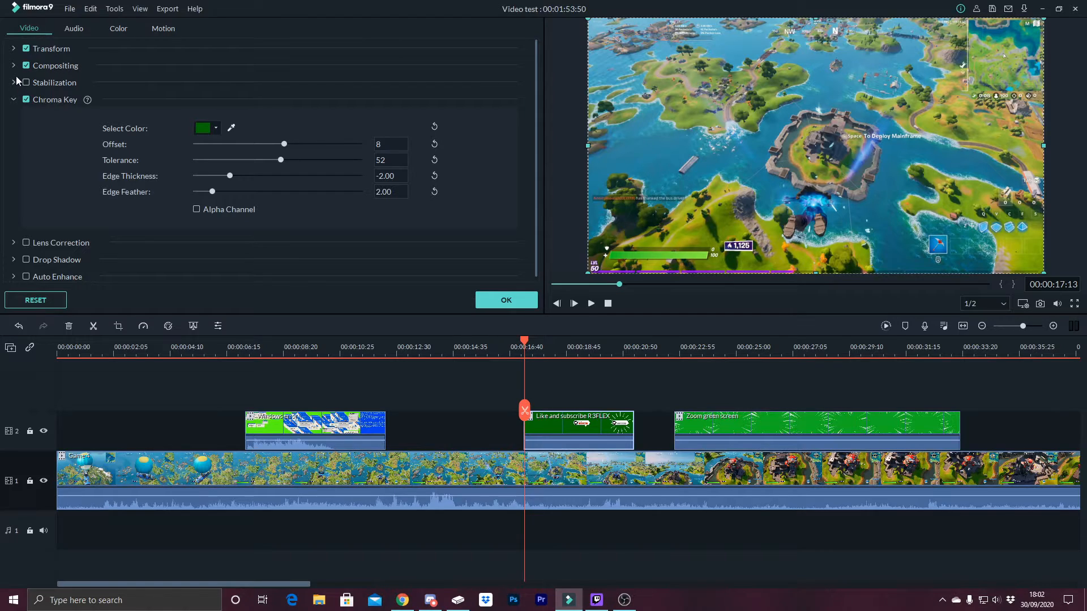
pyautogui.click(14, 100)
pyautogui.click(14, 117)
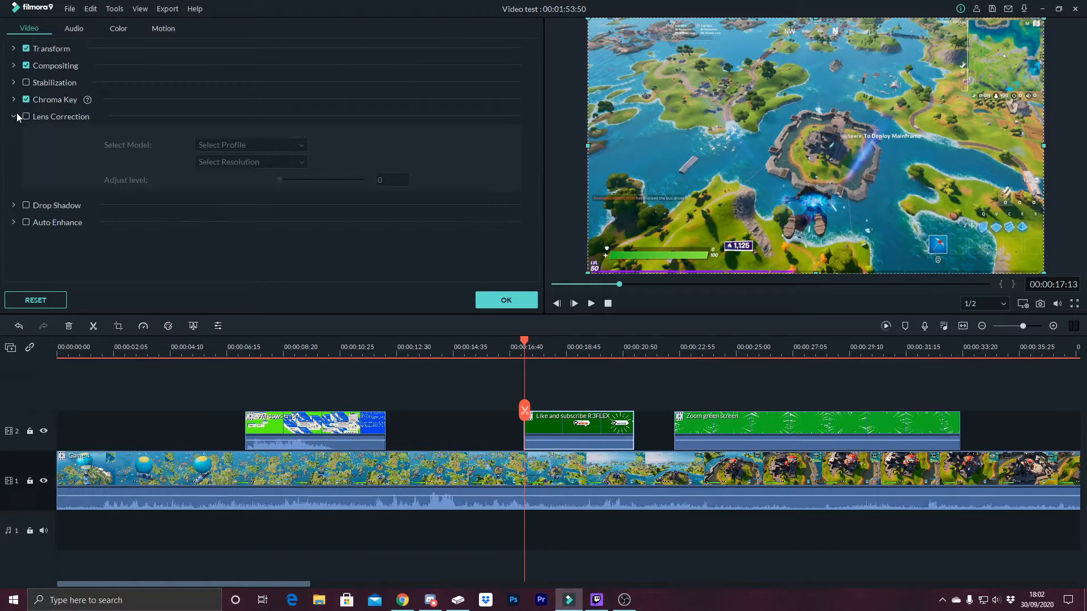
pyautogui.click(16, 114)
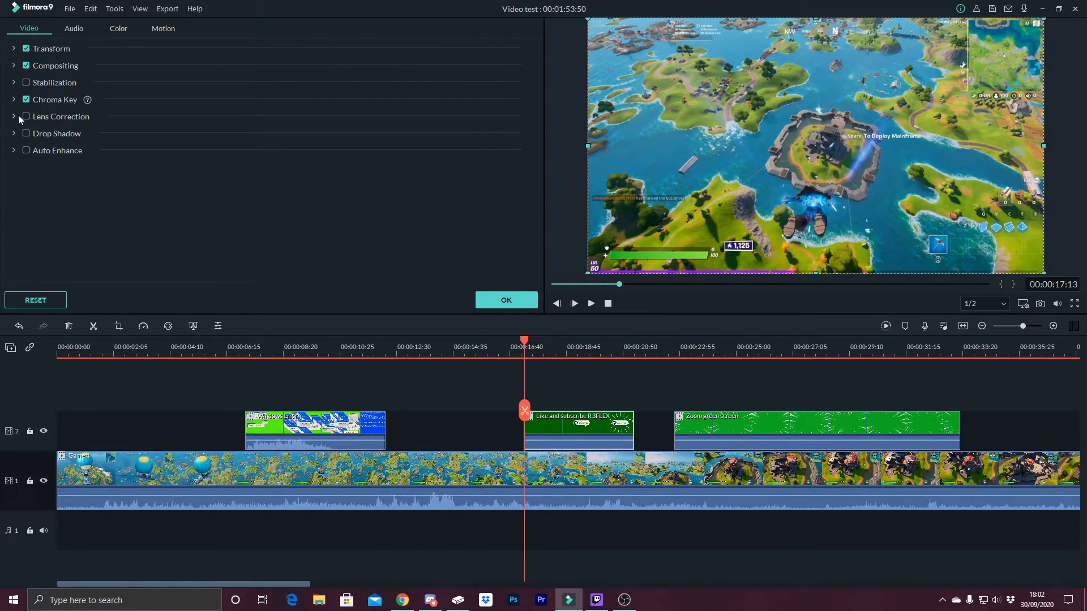
pyautogui.click(506, 303)
# Open the export settings and browse the save-location folders under Videos, including Videos ready to upload, cancelling without choosing another folder.
pyautogui.click(511, 38)
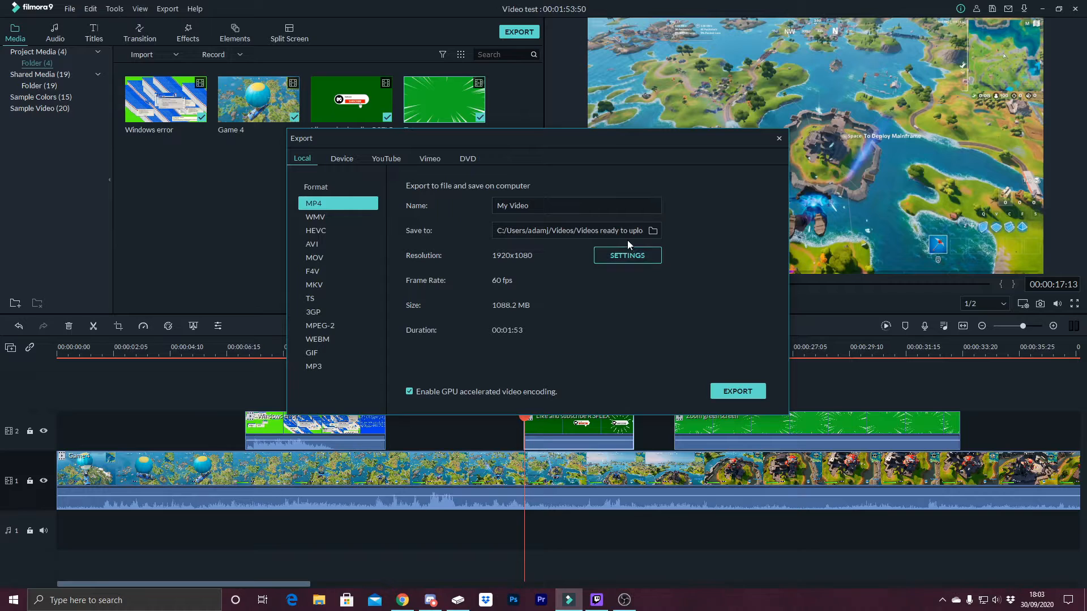
pyautogui.click(652, 231)
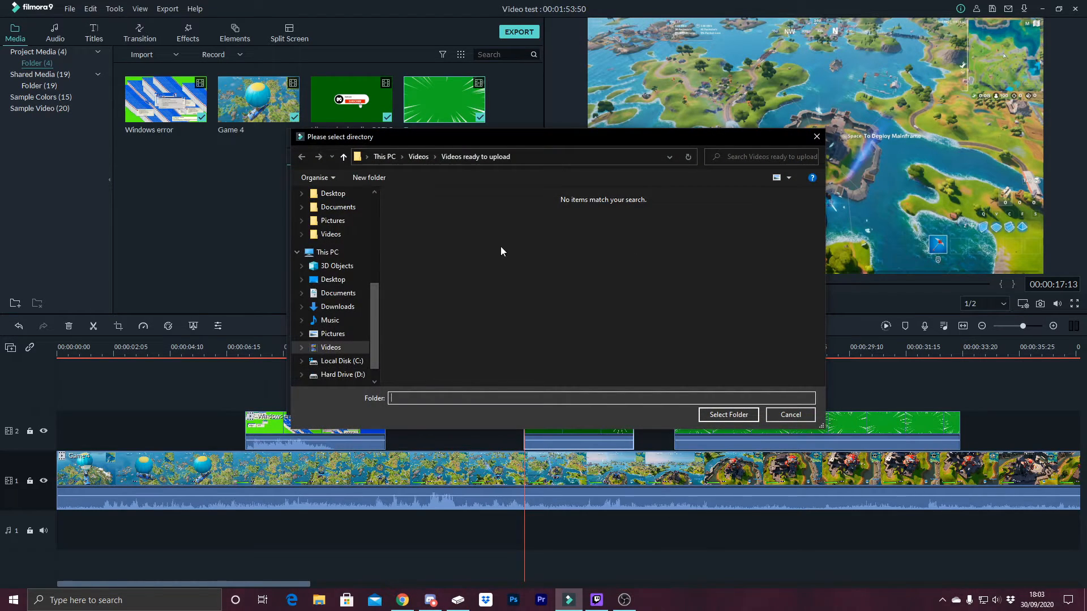
pyautogui.click(345, 349)
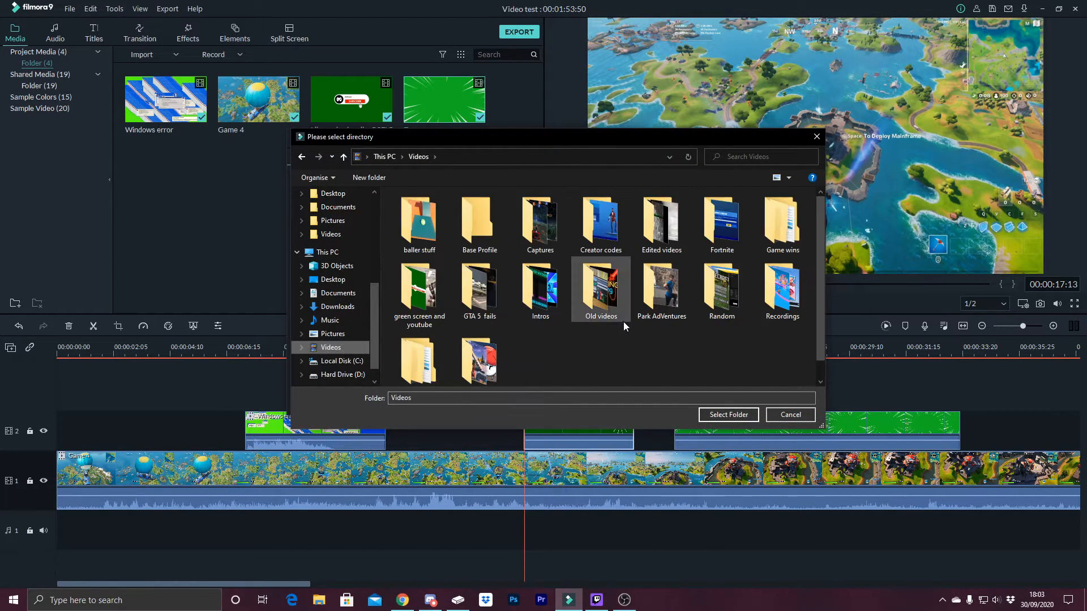
pyautogui.scroll(-1, 498, 351)
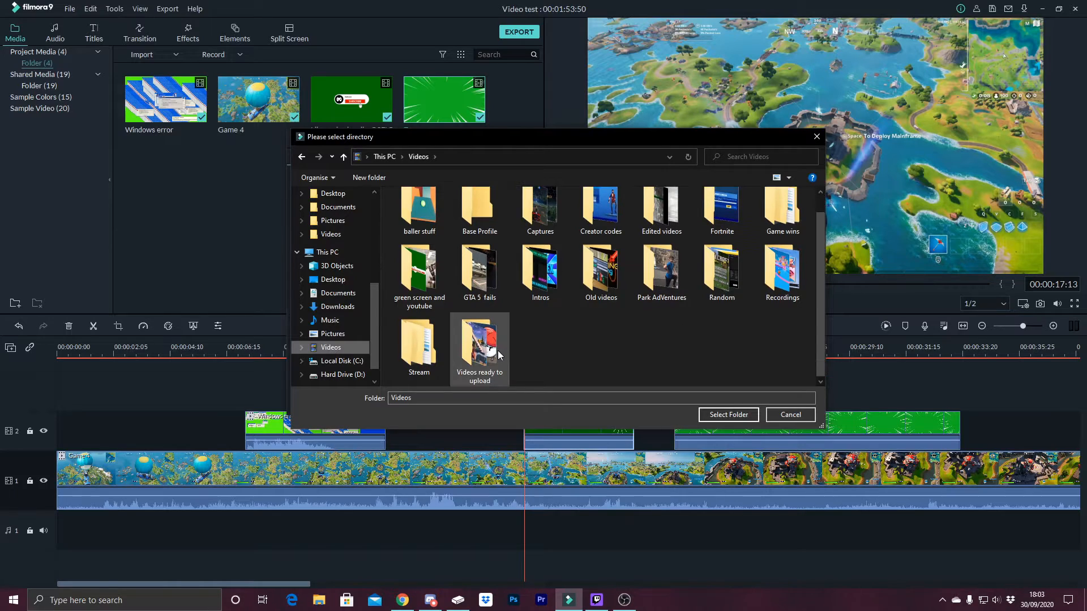
pyautogui.scroll(1, 496, 351)
pyautogui.scroll(-1, 457, 361)
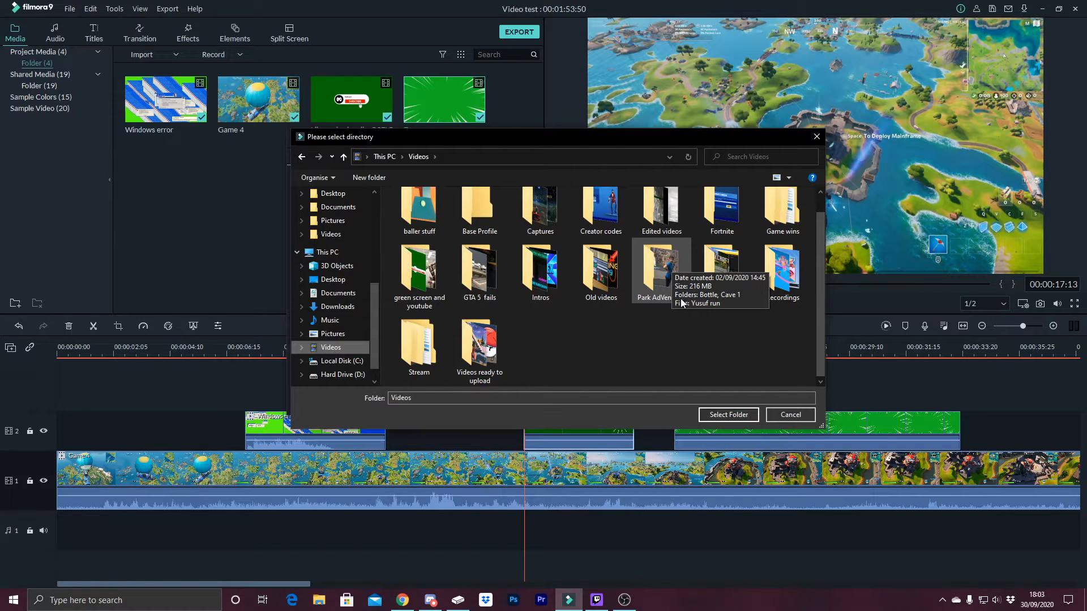
pyautogui.doubleClick(492, 358)
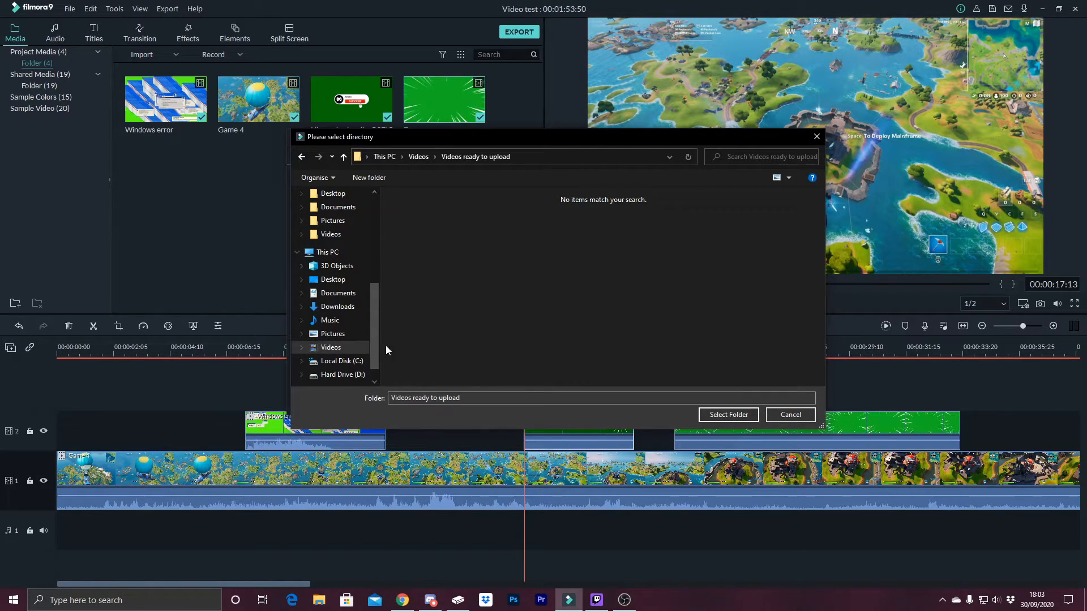
pyautogui.click(354, 348)
pyautogui.scroll(-1, 395, 342)
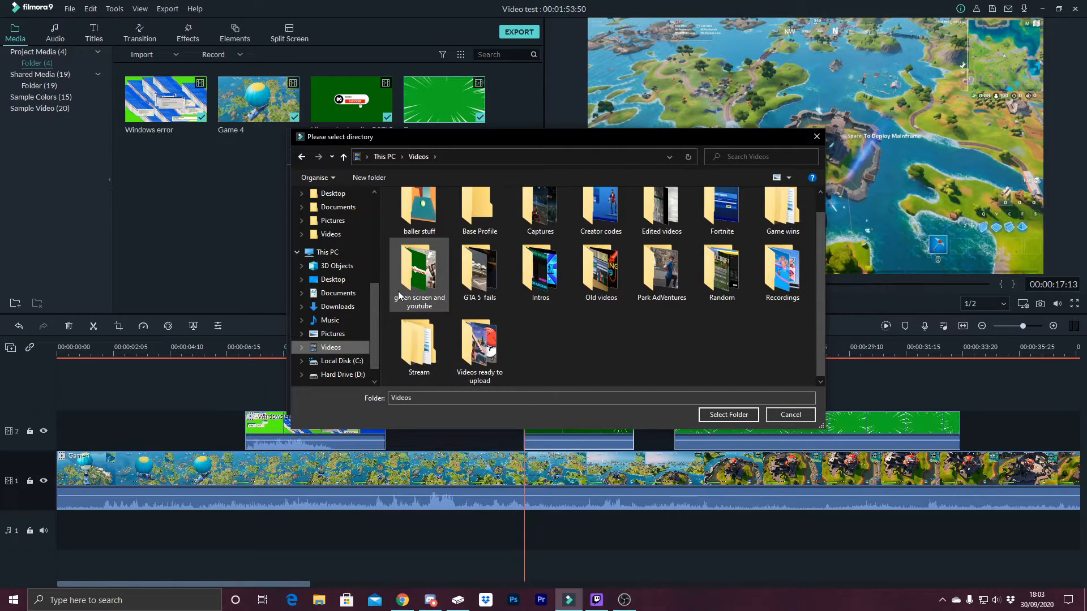
pyautogui.click(336, 354)
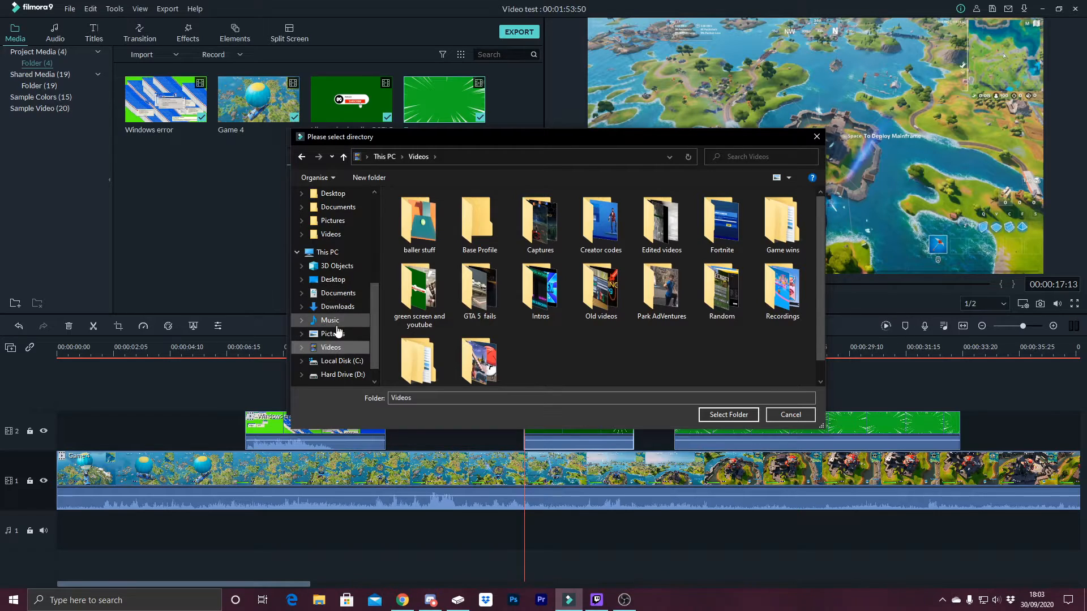
pyautogui.click(787, 415)
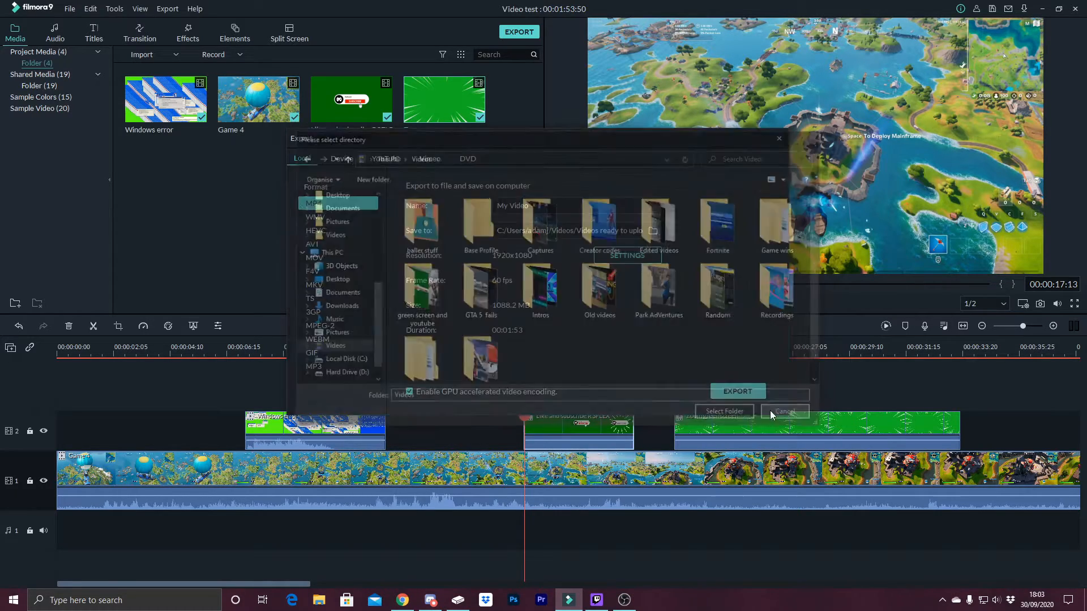
# Name the video Video test, export it as MP4 and show the finished file in its folder.
pyautogui.moveTo(544, 205); pyautogui.dragTo(456, 207)
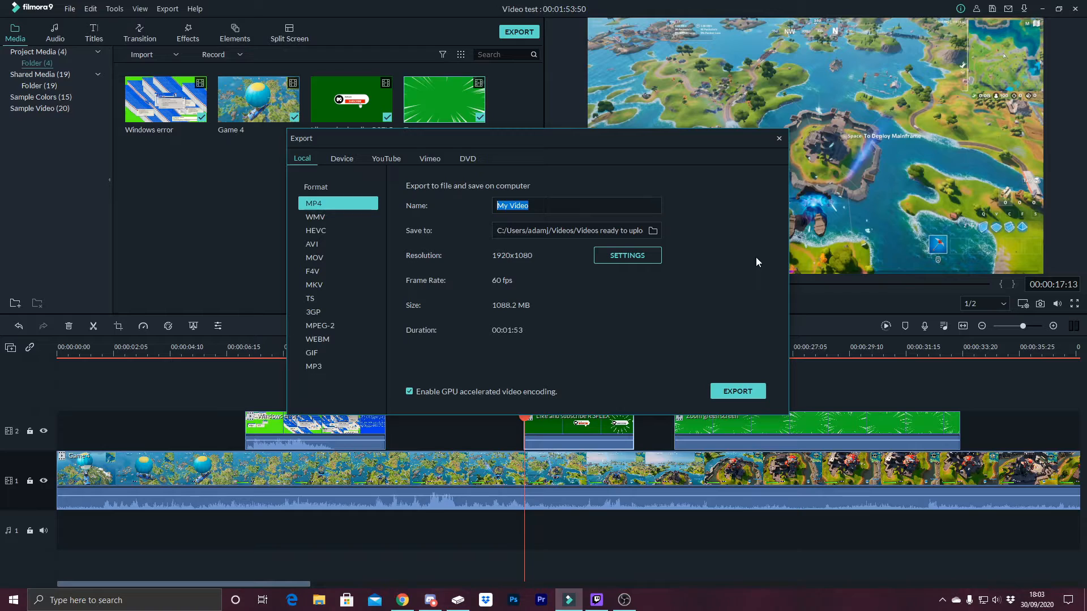
pyautogui.write('Vi')
pyautogui.click(738, 391)
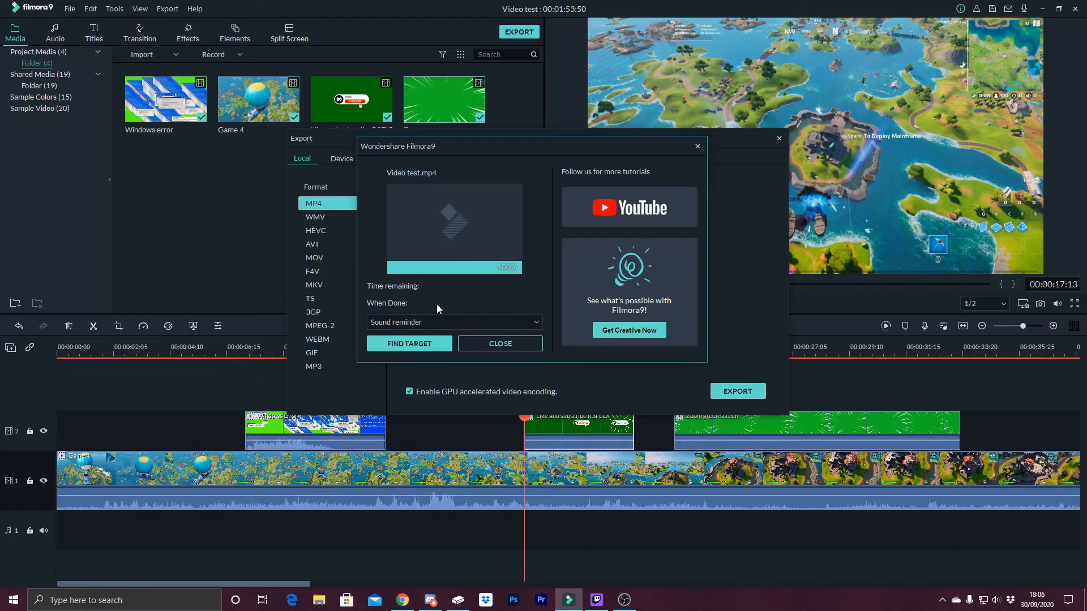
pyautogui.click(500, 344)
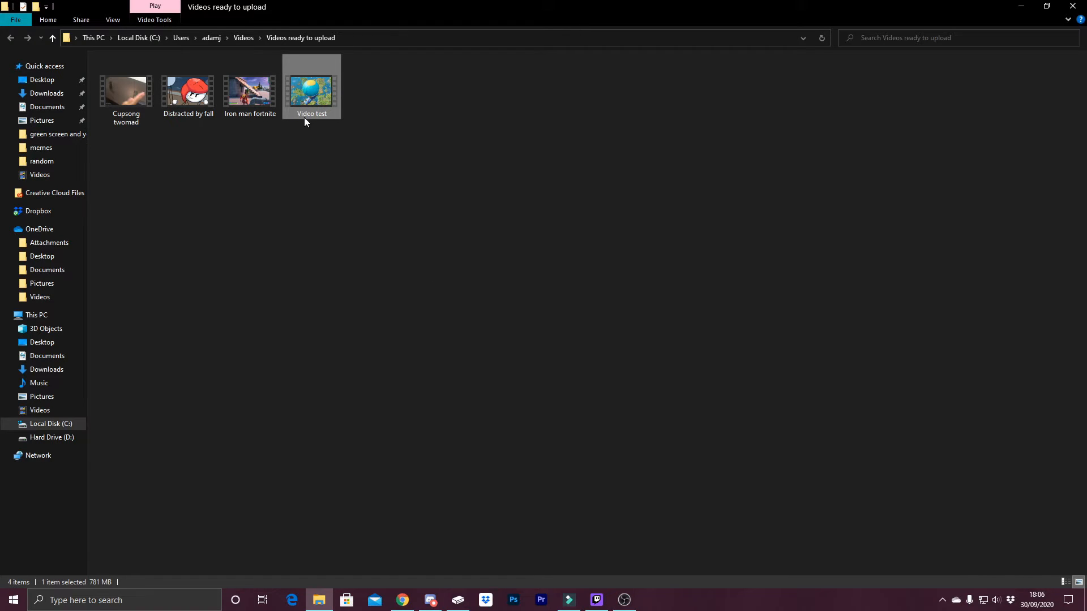
# Play the exported Video test file, review the section with the Windows error overlay and pause at about 00:00:06.
pyautogui.click(309, 145)
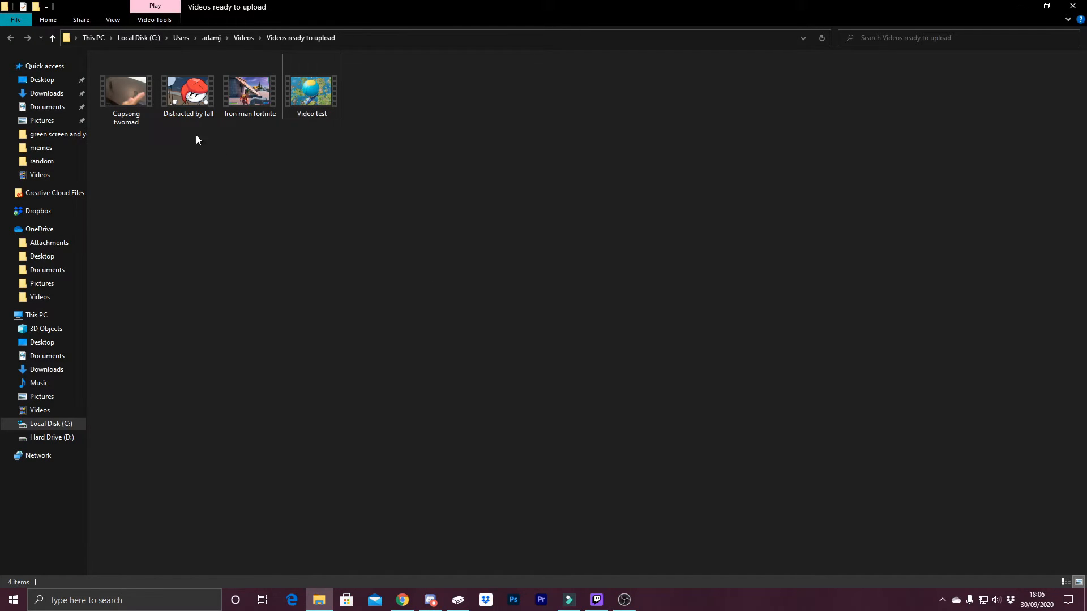
pyautogui.click(285, 106)
pyautogui.doubleClick(286, 105)
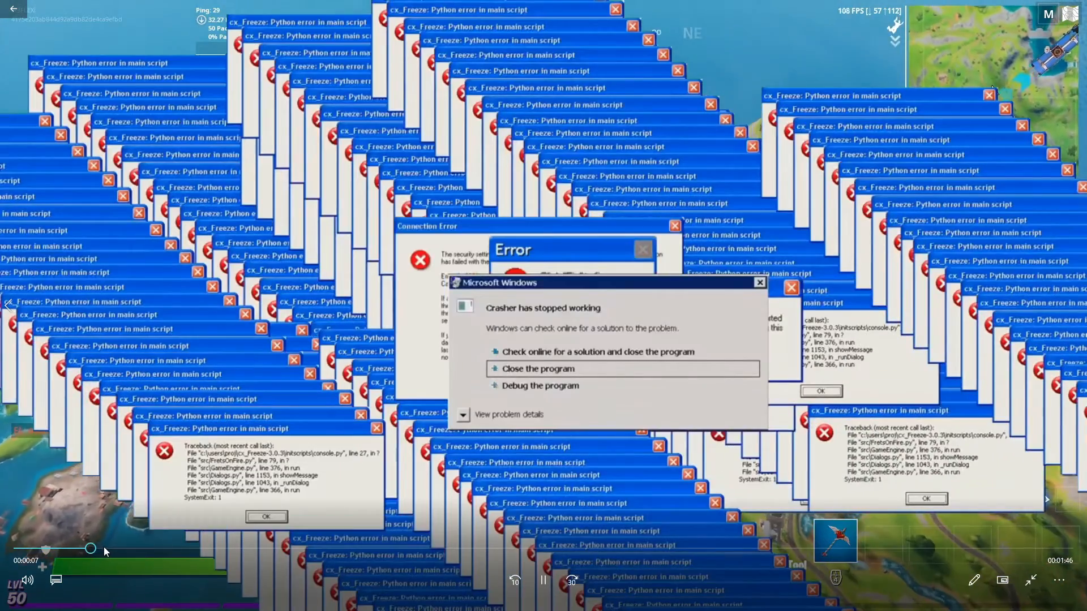
pyautogui.click(60, 546)
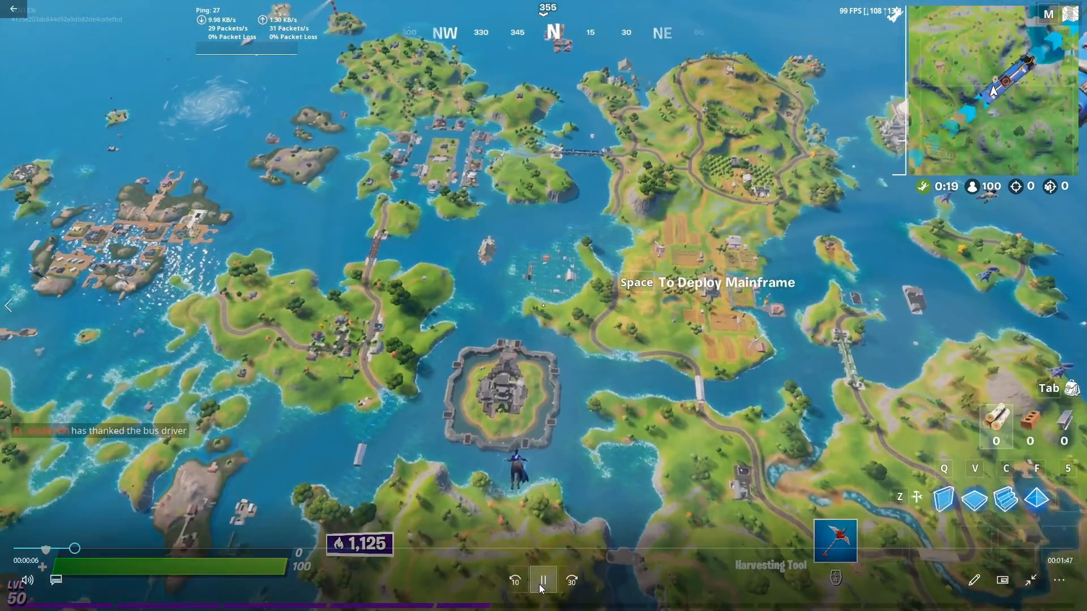
pyautogui.click(542, 581)
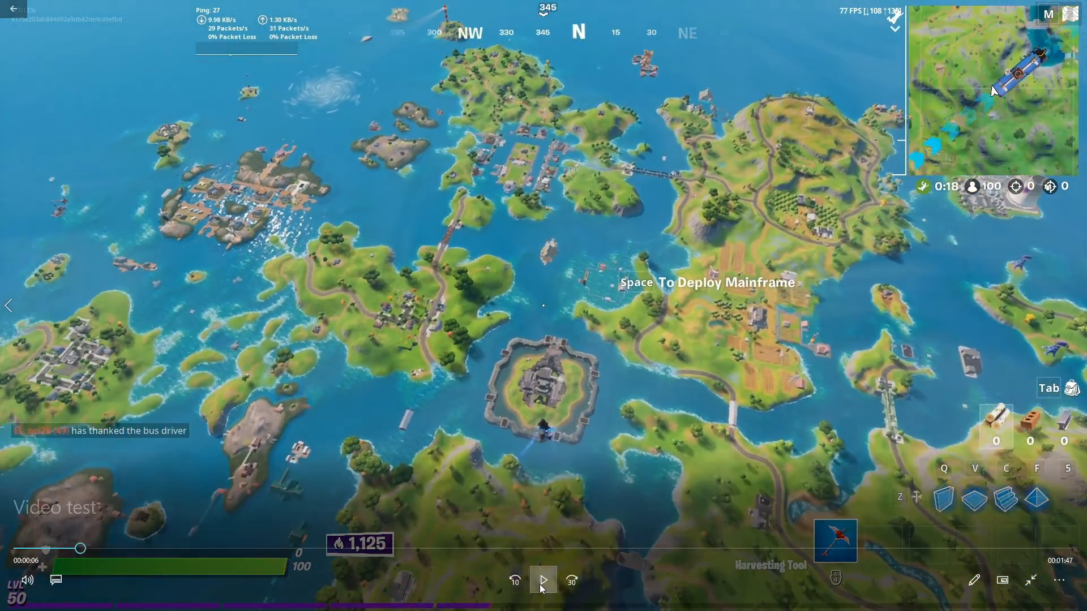
# Minimise the video player and close the Videos ready to upload folder and the export settings.
pyautogui.click(1022, 7)
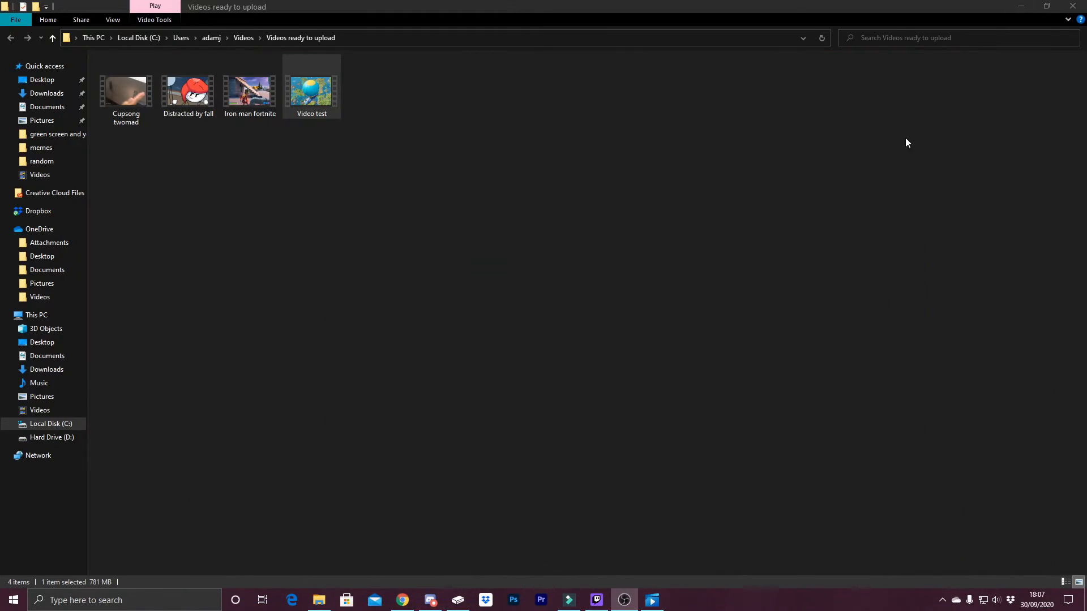
pyautogui.click(1074, 6)
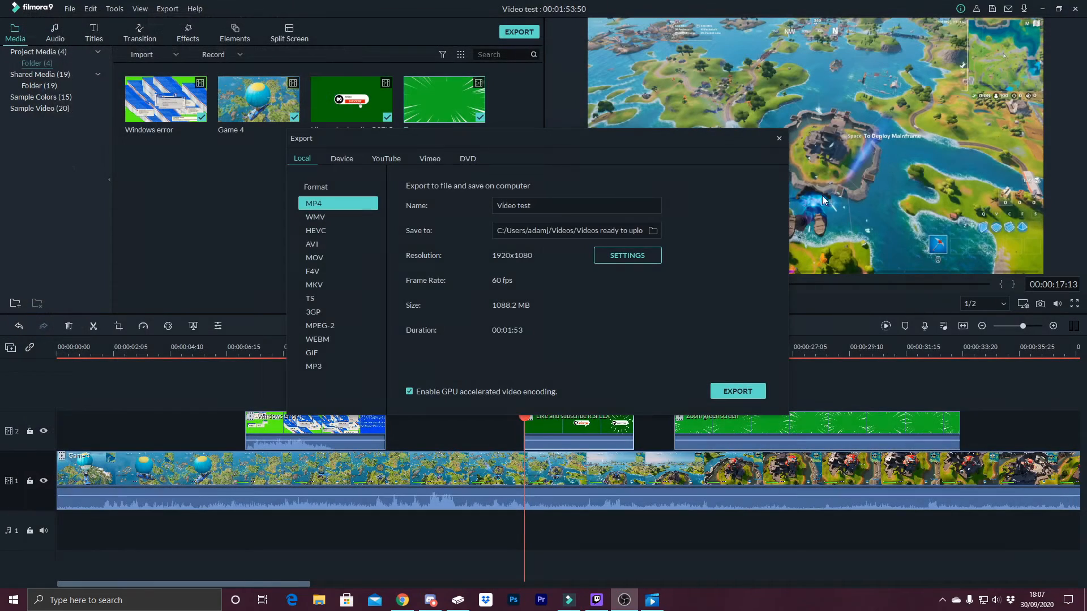
pyautogui.click(779, 138)
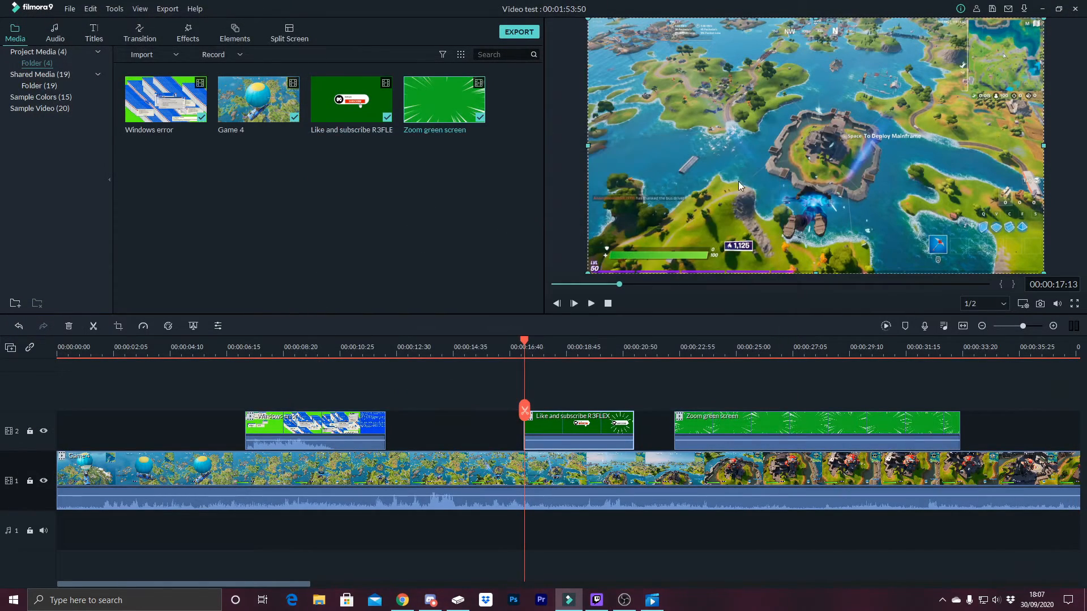
# Preview the Like and subscribe overlay on the timeline, and play the matching section of the exported Video test file.
pyautogui.click(591, 304)
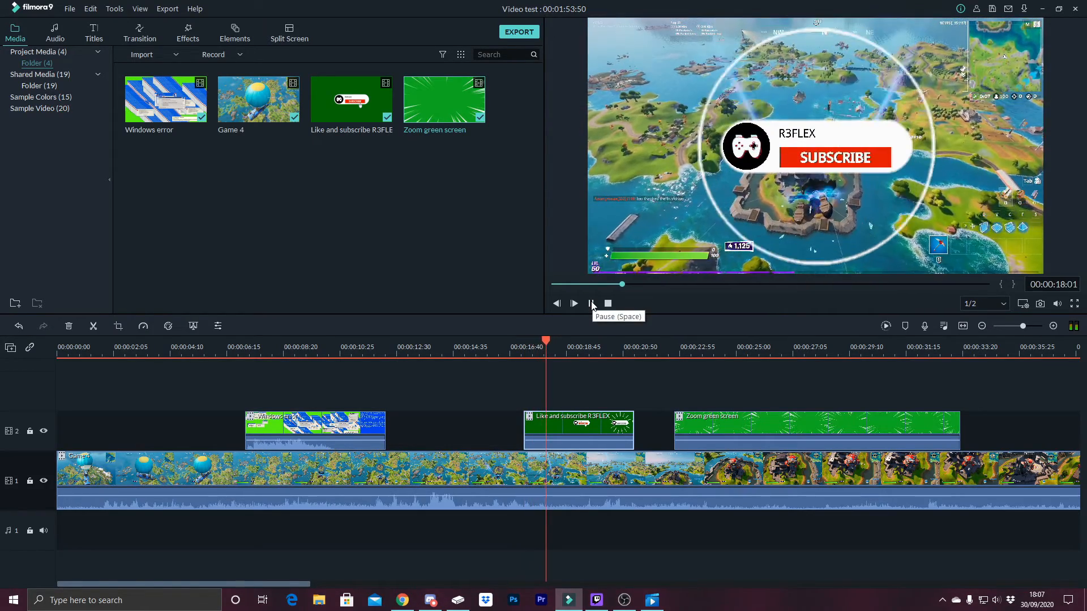
pyautogui.click(591, 304)
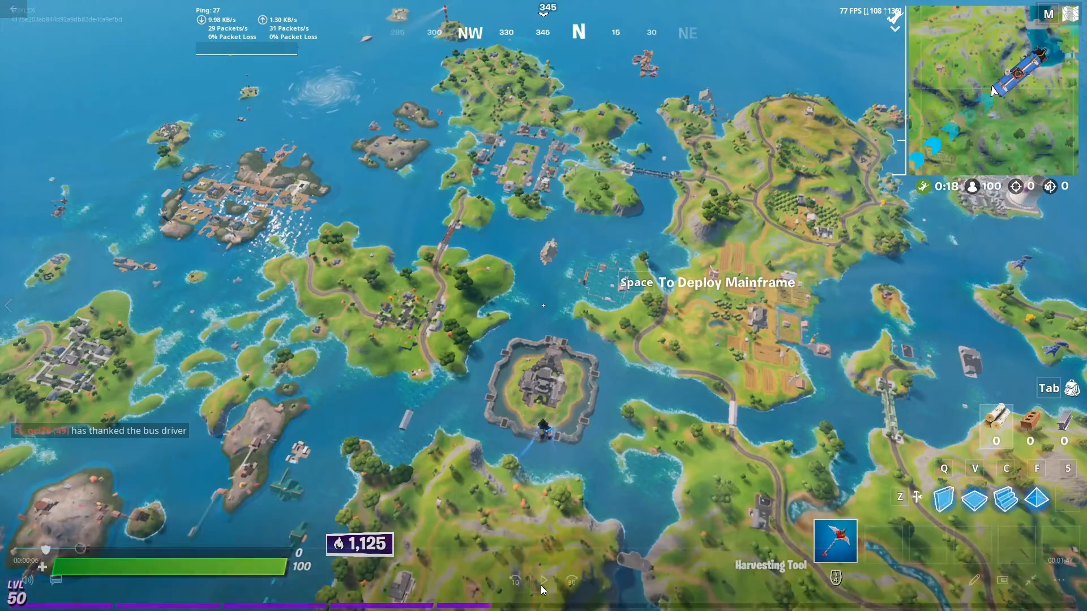
pyautogui.click(542, 582)
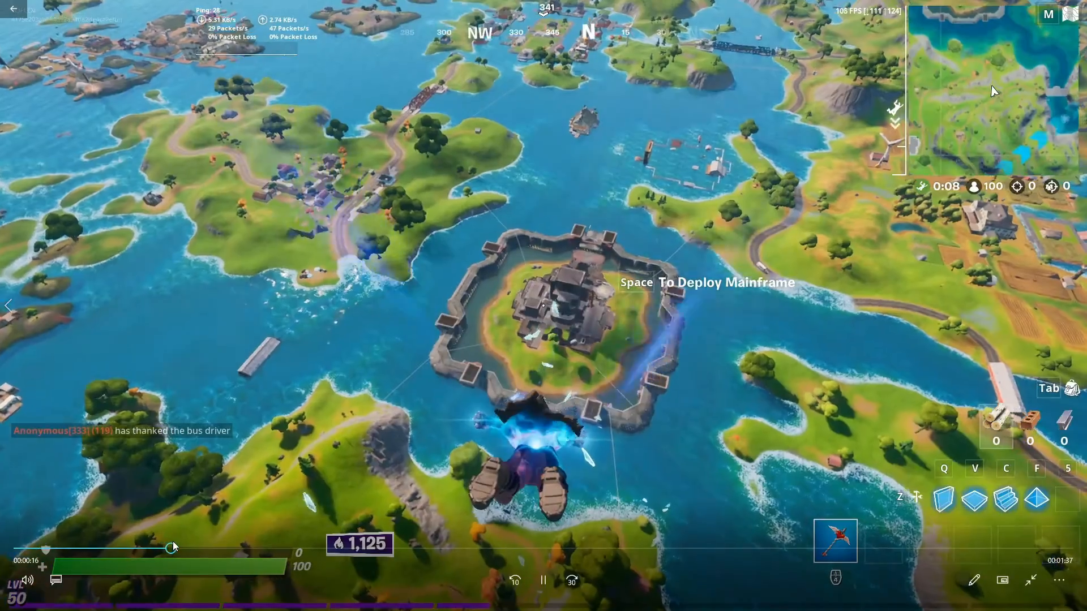
pyautogui.click(209, 548)
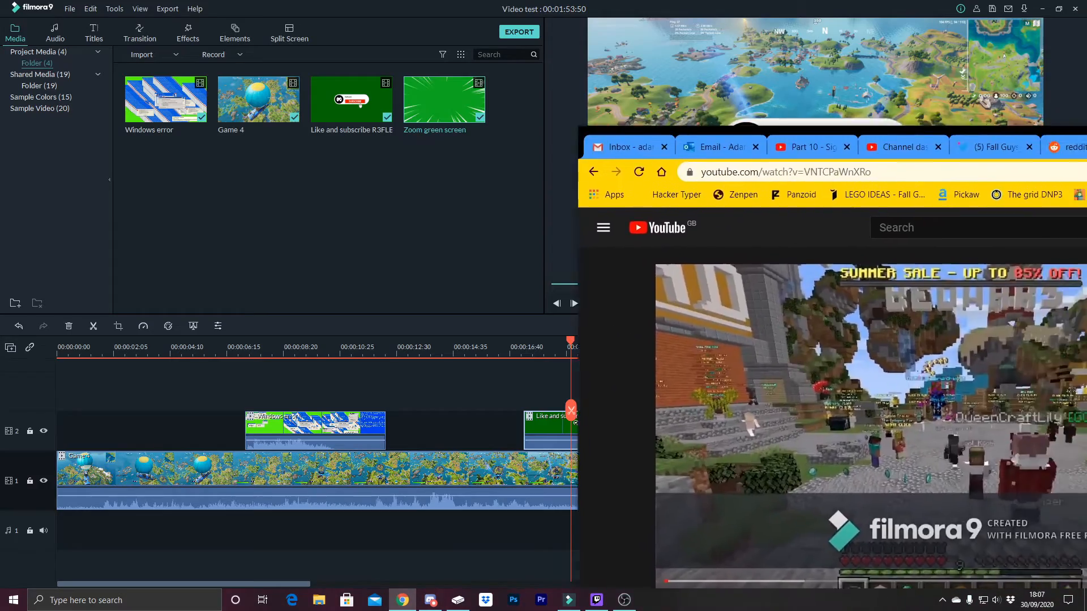
# Bring up the YouTube video Top 5 LEAKED skins in fortnite battle royale in the browser, play its watermarked opening and pause.
pyautogui.moveTo(1086, 74); pyautogui.dragTo(692, 1)
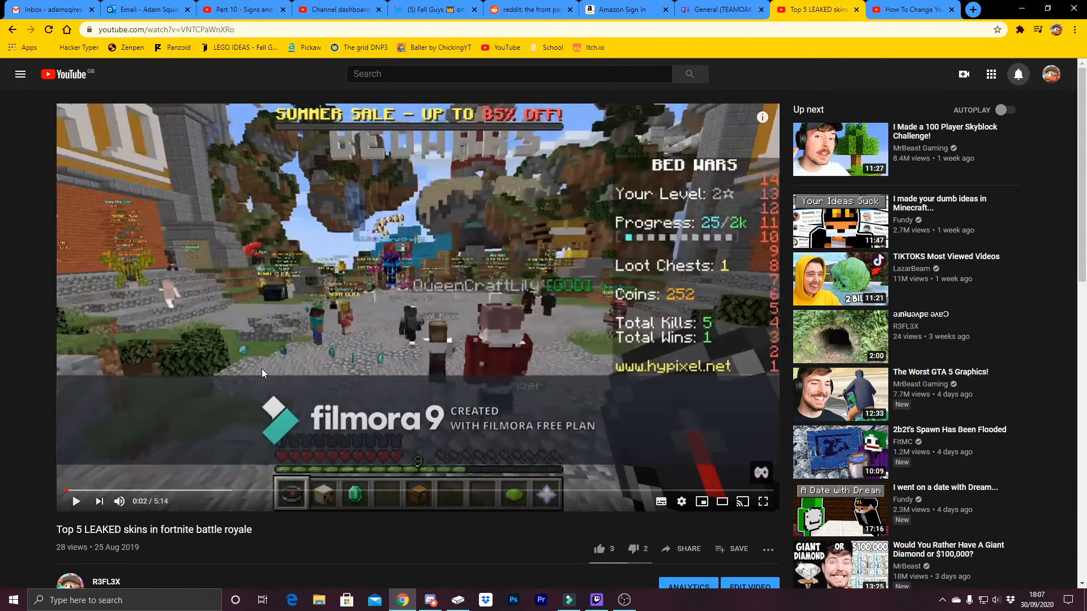
pyautogui.click(241, 389)
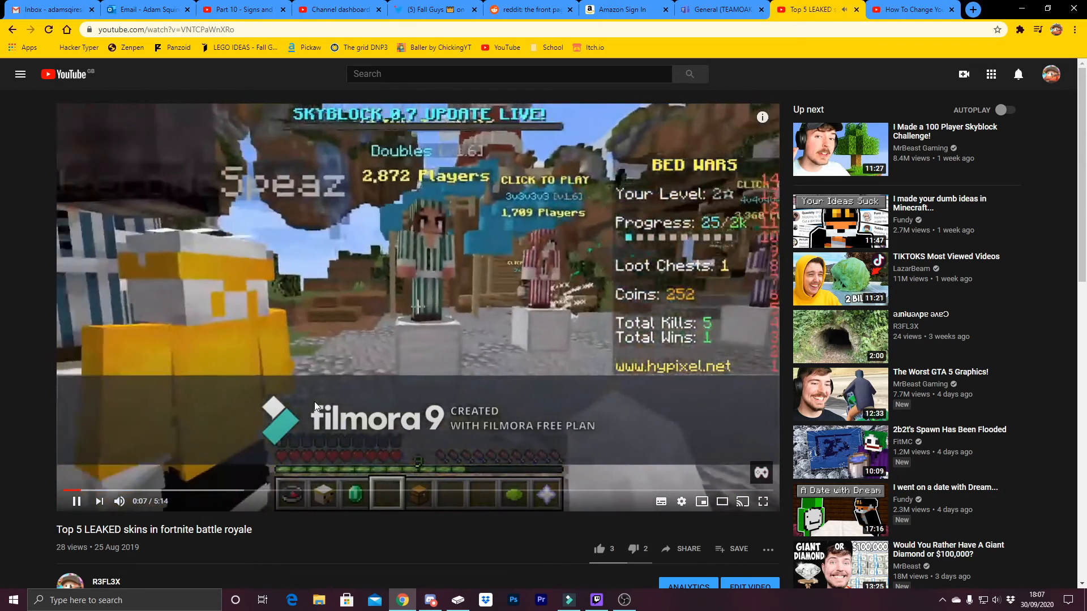
pyautogui.click(301, 414)
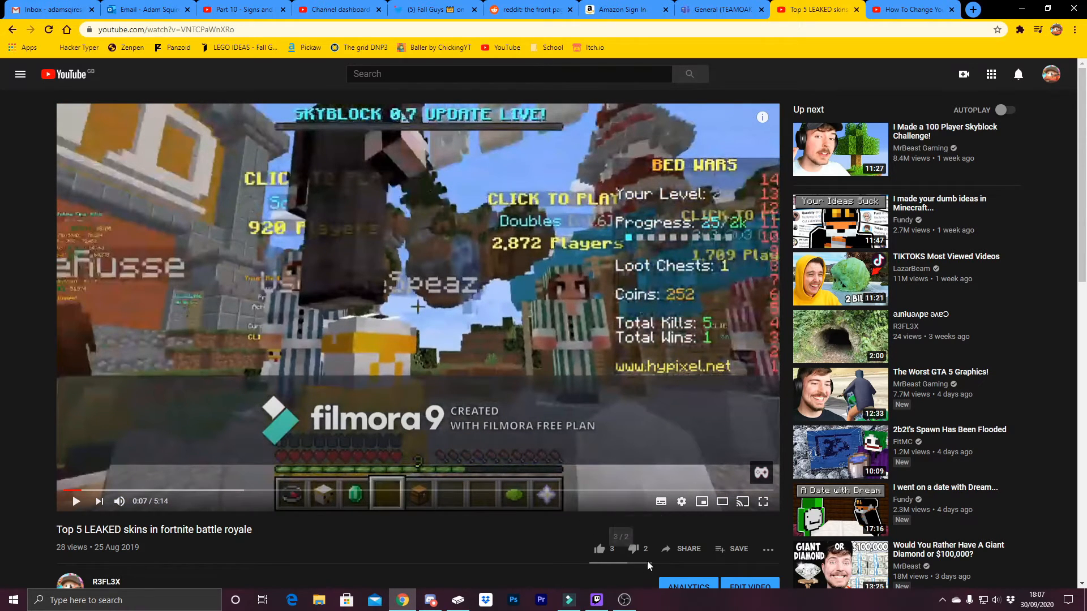
# Read the YouTube video's description and pinned comment, and move the browser window off this screen to return to Filmora9.
pyautogui.scroll(-5, 623, 561)
pyautogui.scroll(-4, 530, 541)
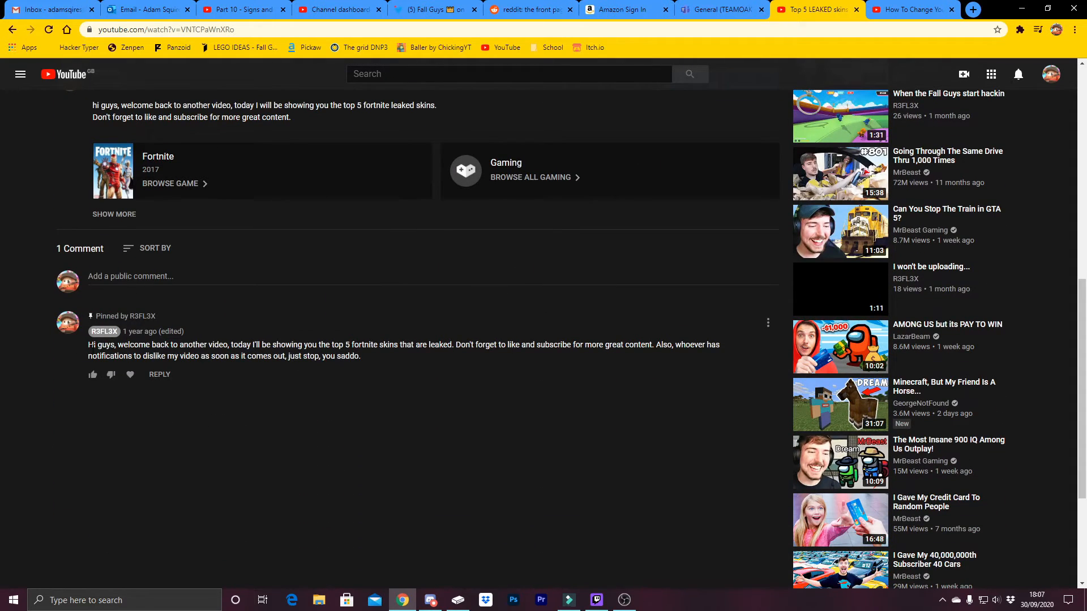
pyautogui.scroll(3, 359, 419)
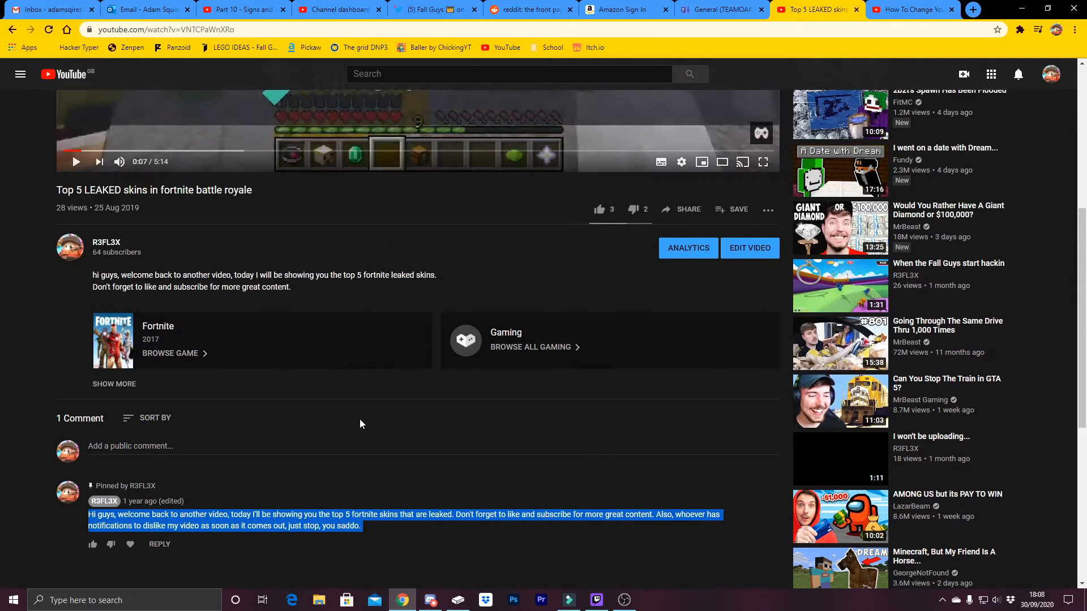
pyautogui.click(359, 446)
pyautogui.scroll(2, 359, 447)
pyautogui.scroll(3, 327, 450)
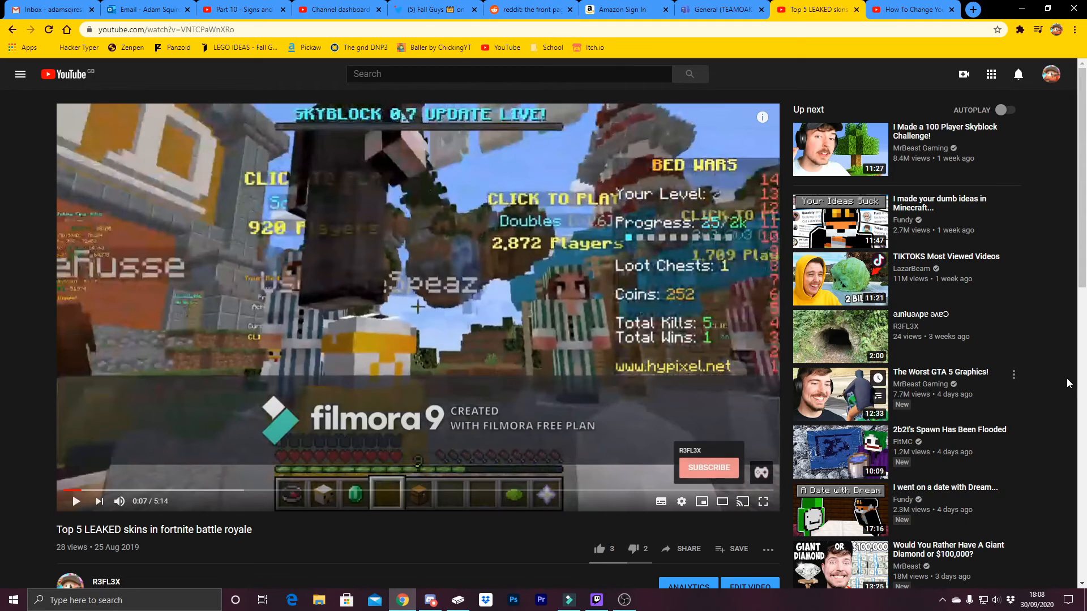
pyautogui.moveTo(998, 11); pyautogui.dragTo(1086, 9)
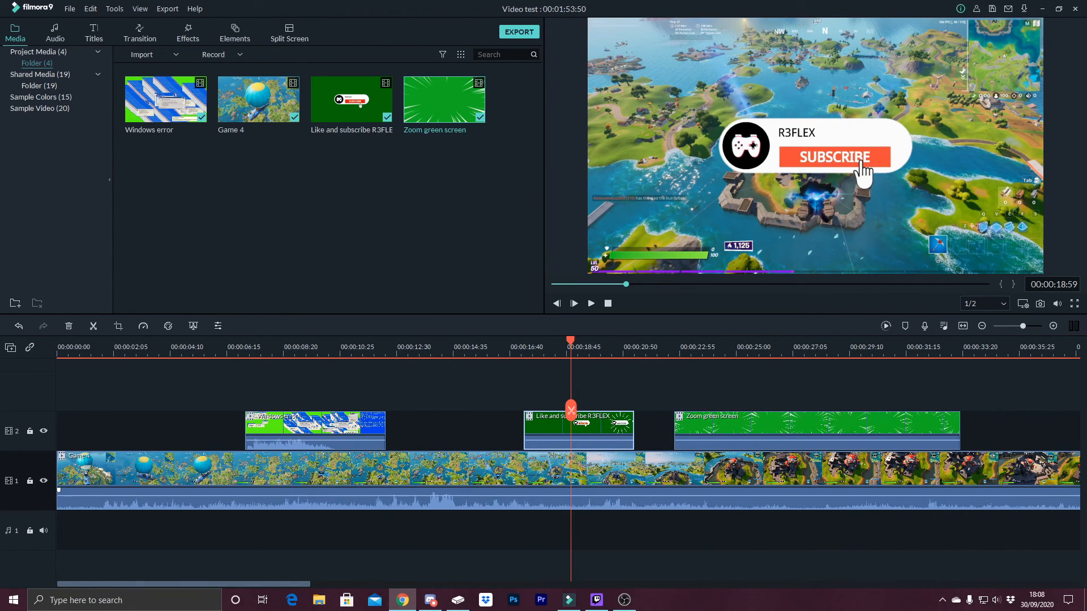